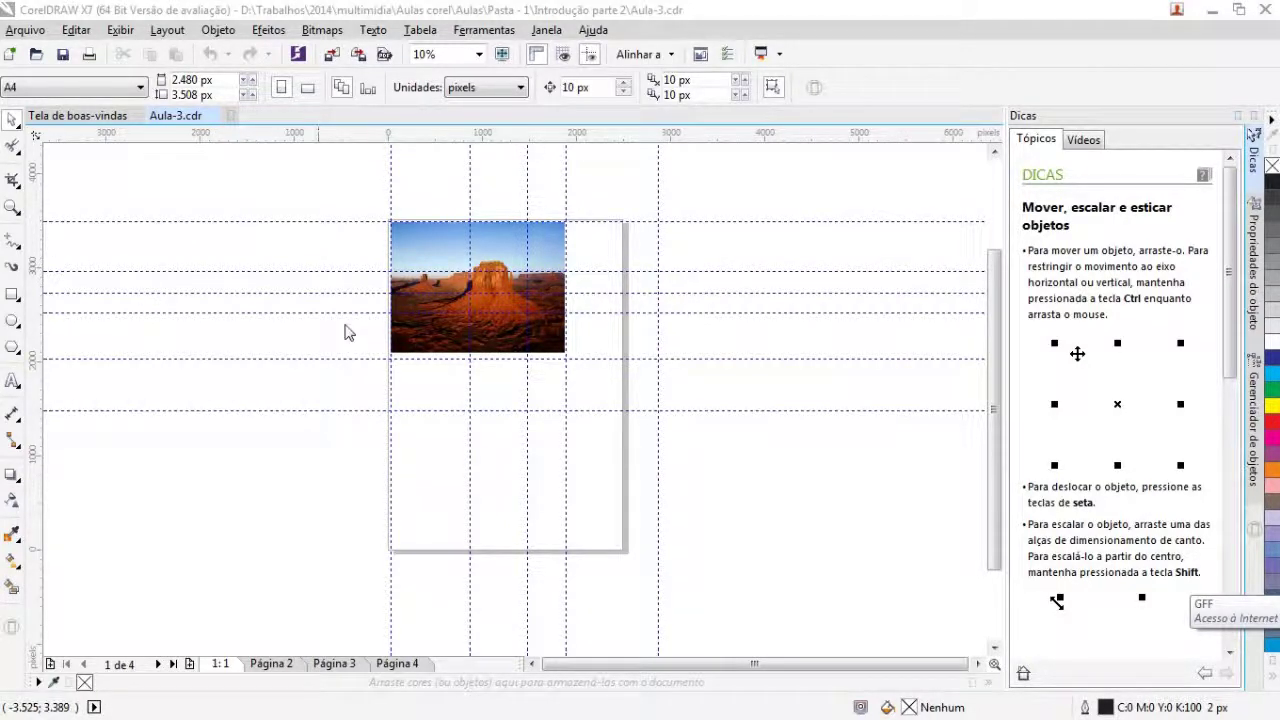
Step: Move the desert image down and right past the page's right edge and undo the move
drag(1000, 347, 990, 309)
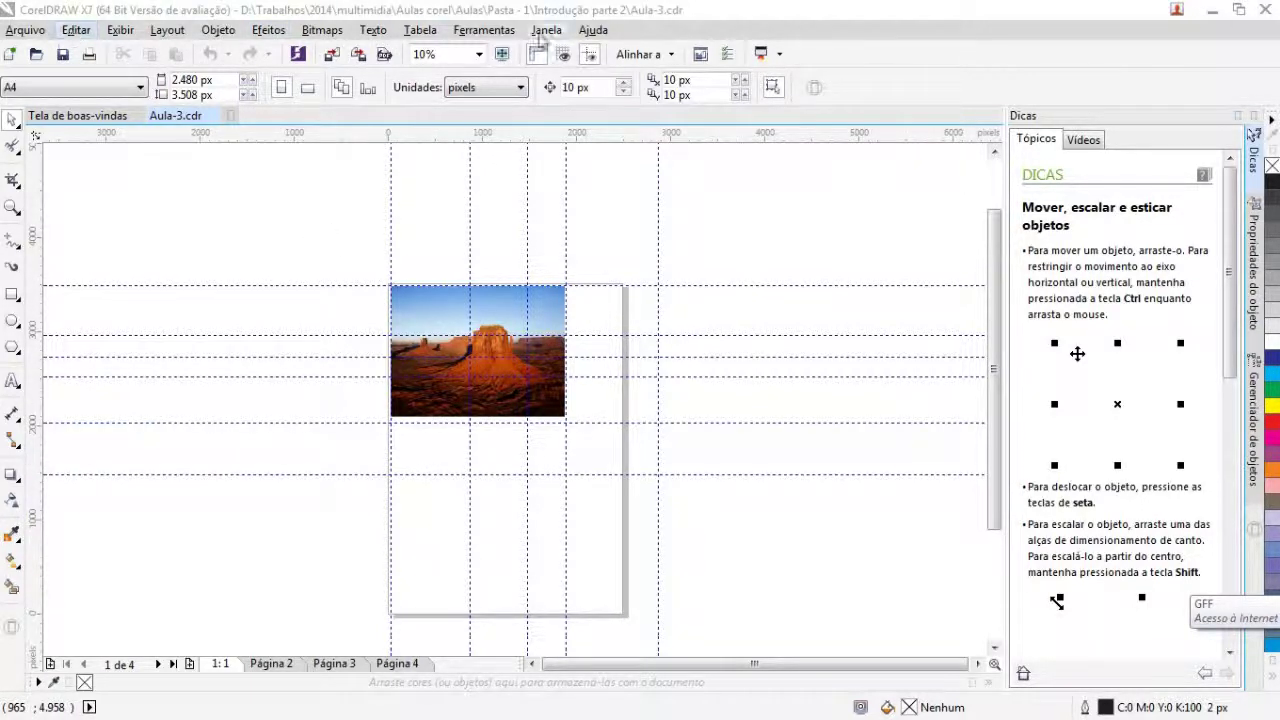
click(80, 31)
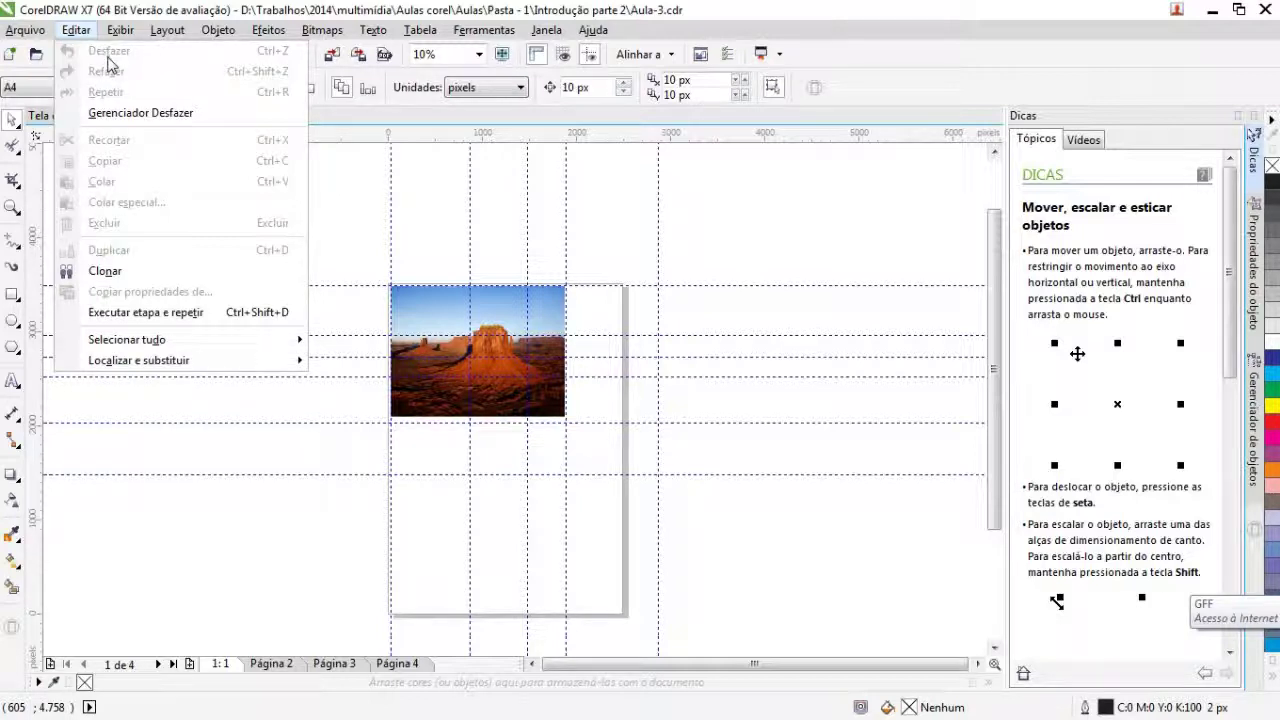
click(531, 357)
click(443, 306)
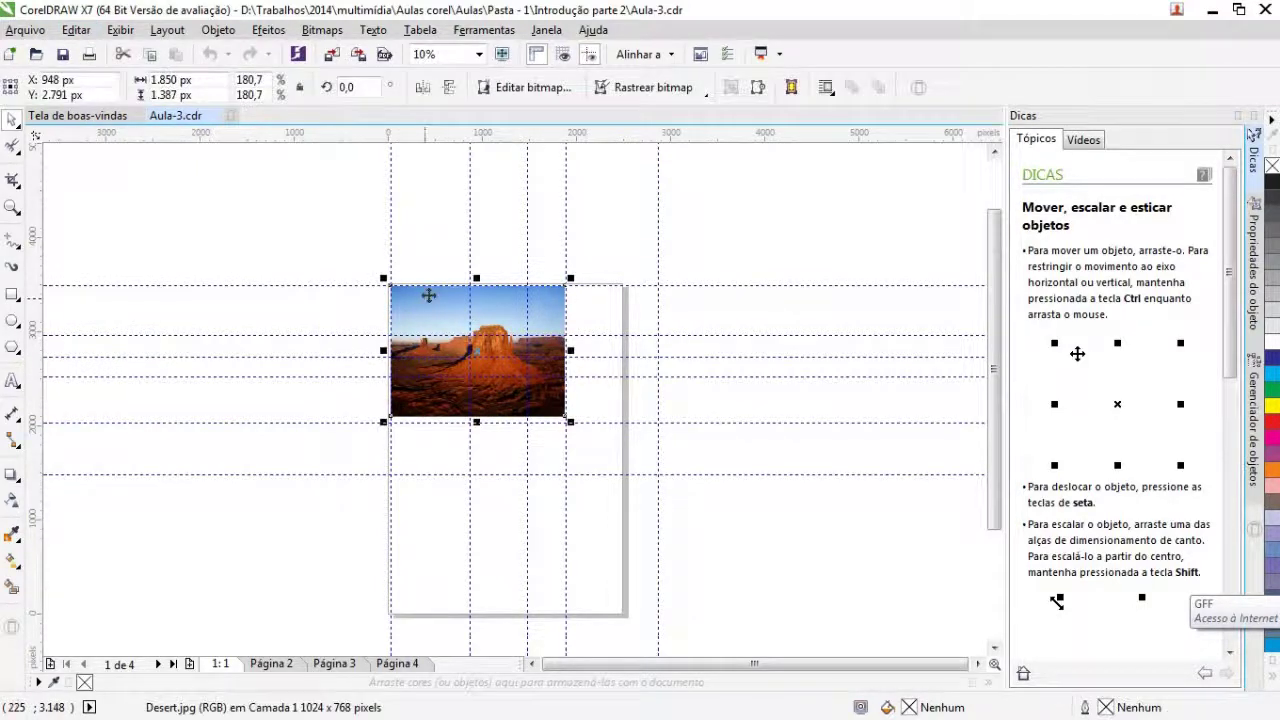
drag(428, 308, 592, 410)
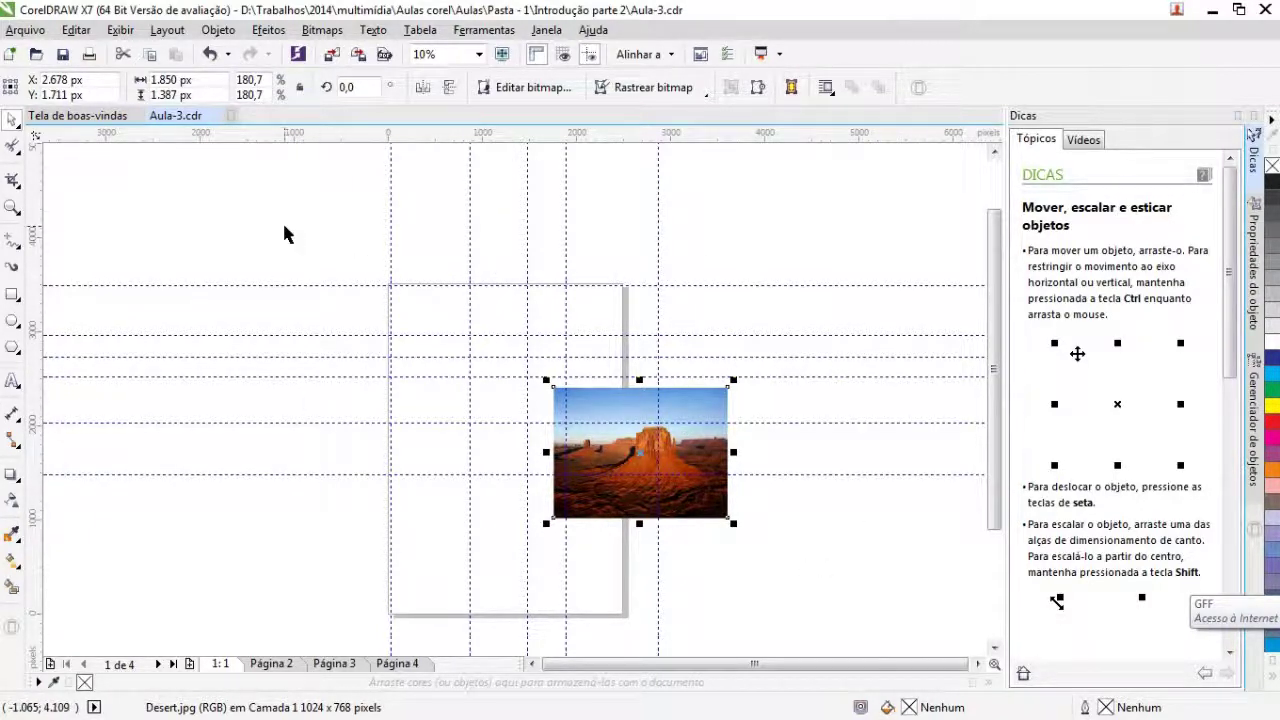
click(80, 32)
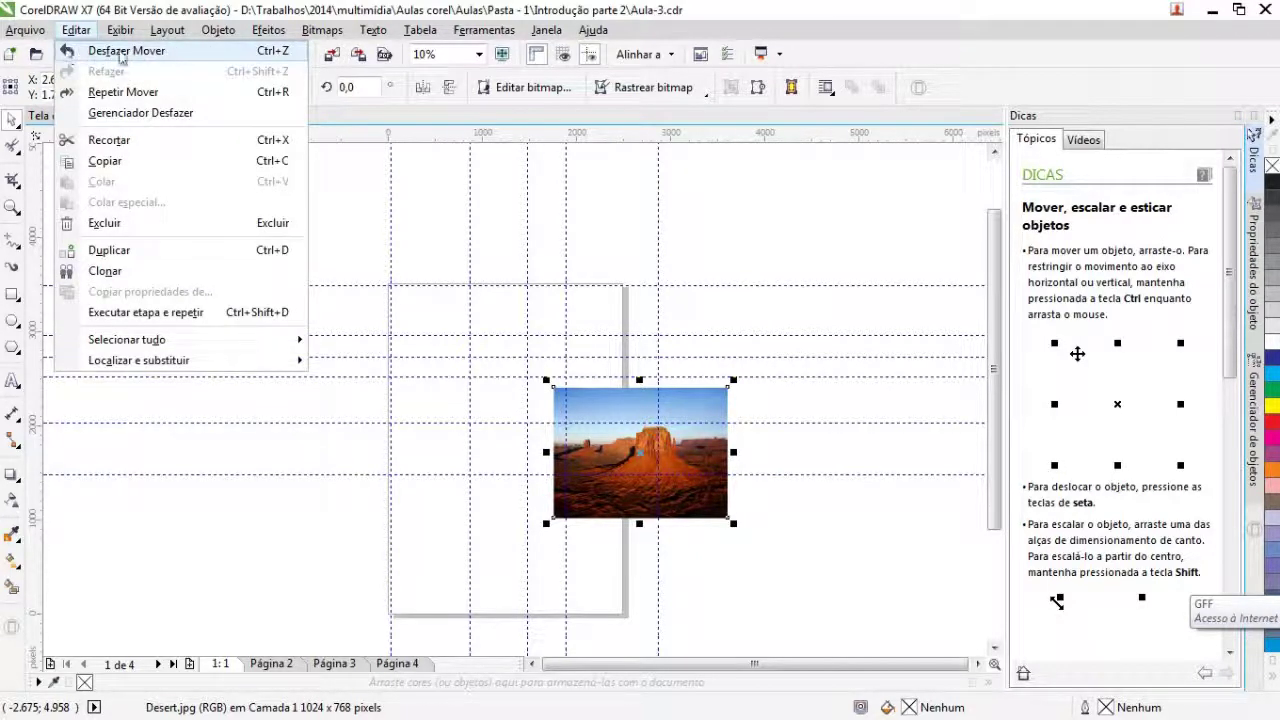
click(120, 52)
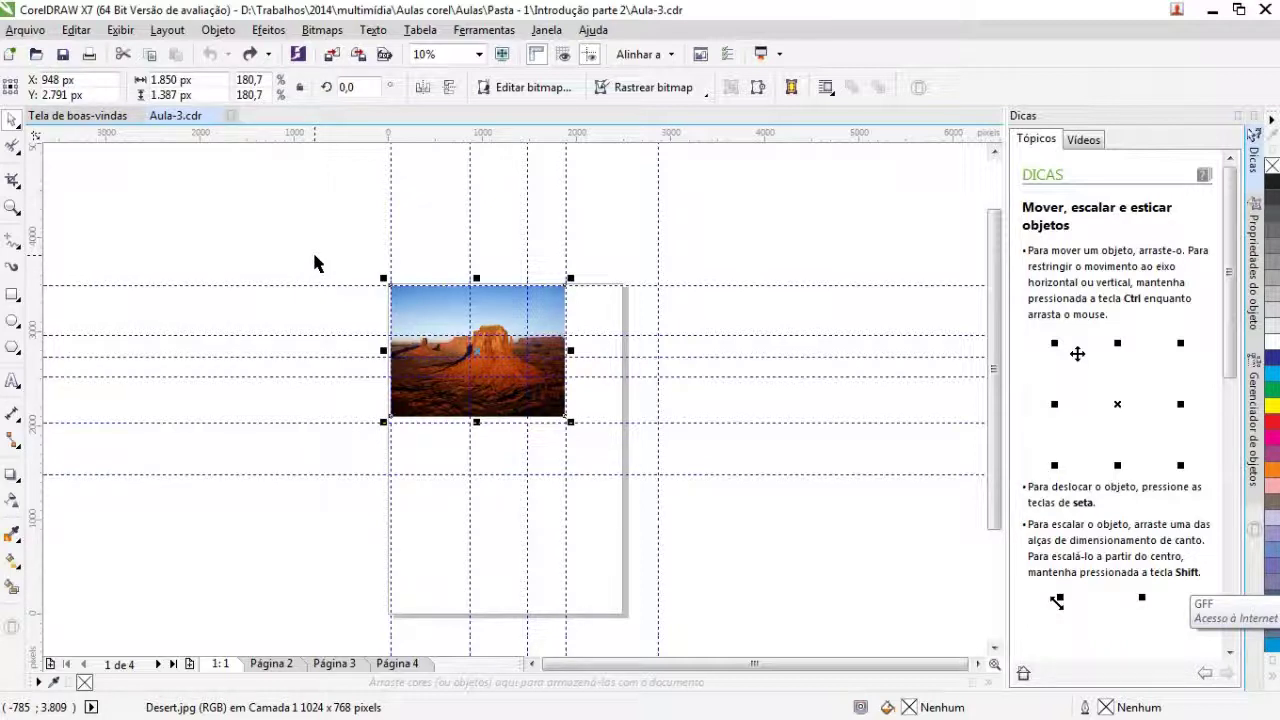
Step: Duplicate the desert image with 10 px horizontal and vertical offsets, and delete the copy once it is moved above and right of the original
click(76, 30)
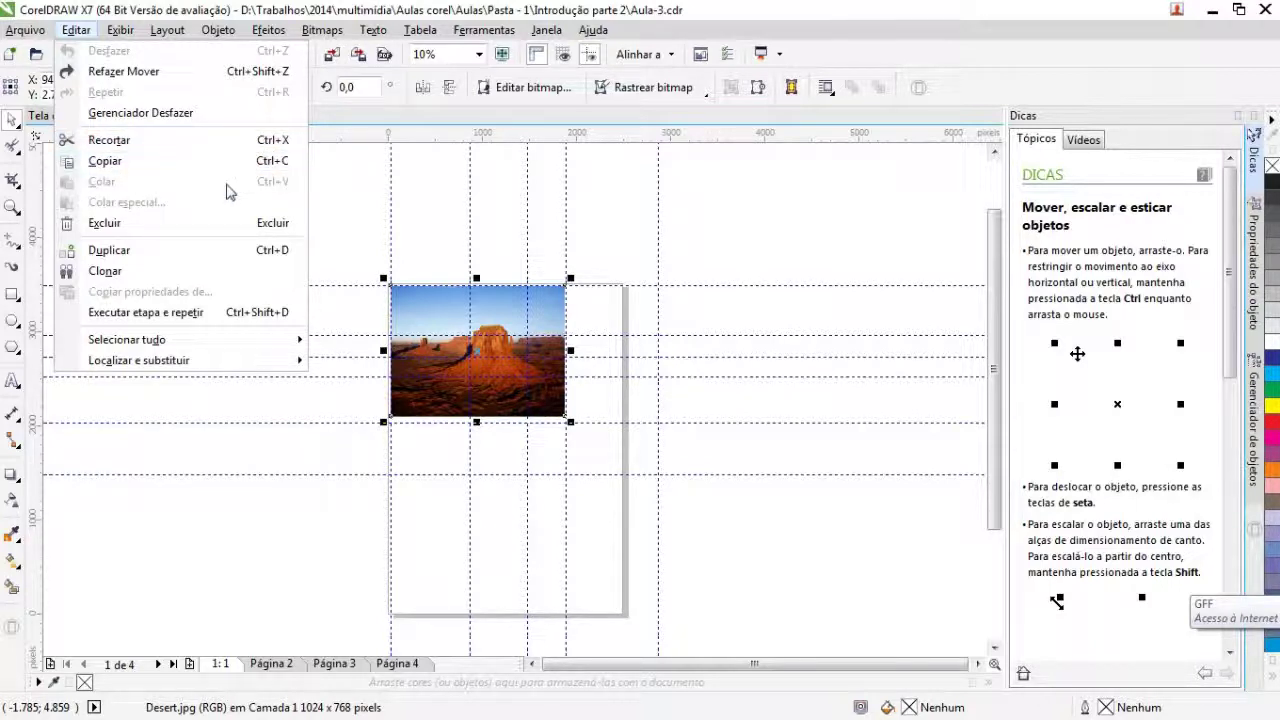
click(133, 255)
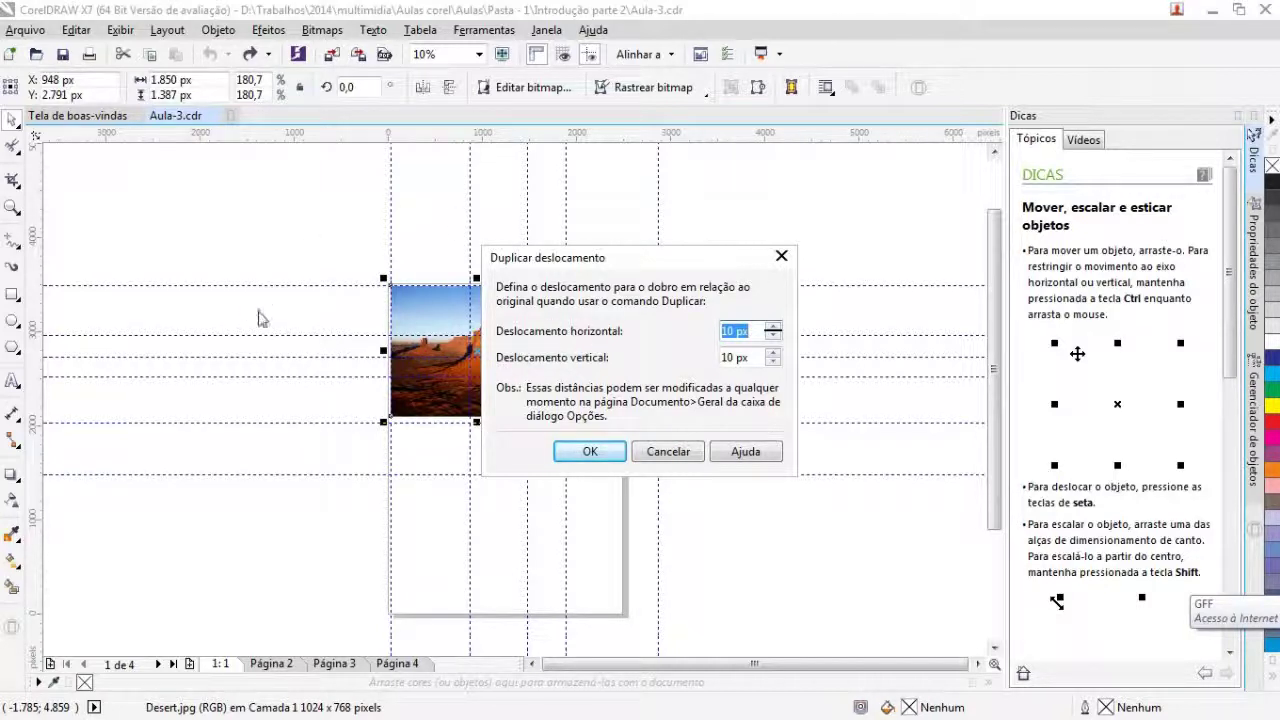
click(612, 460)
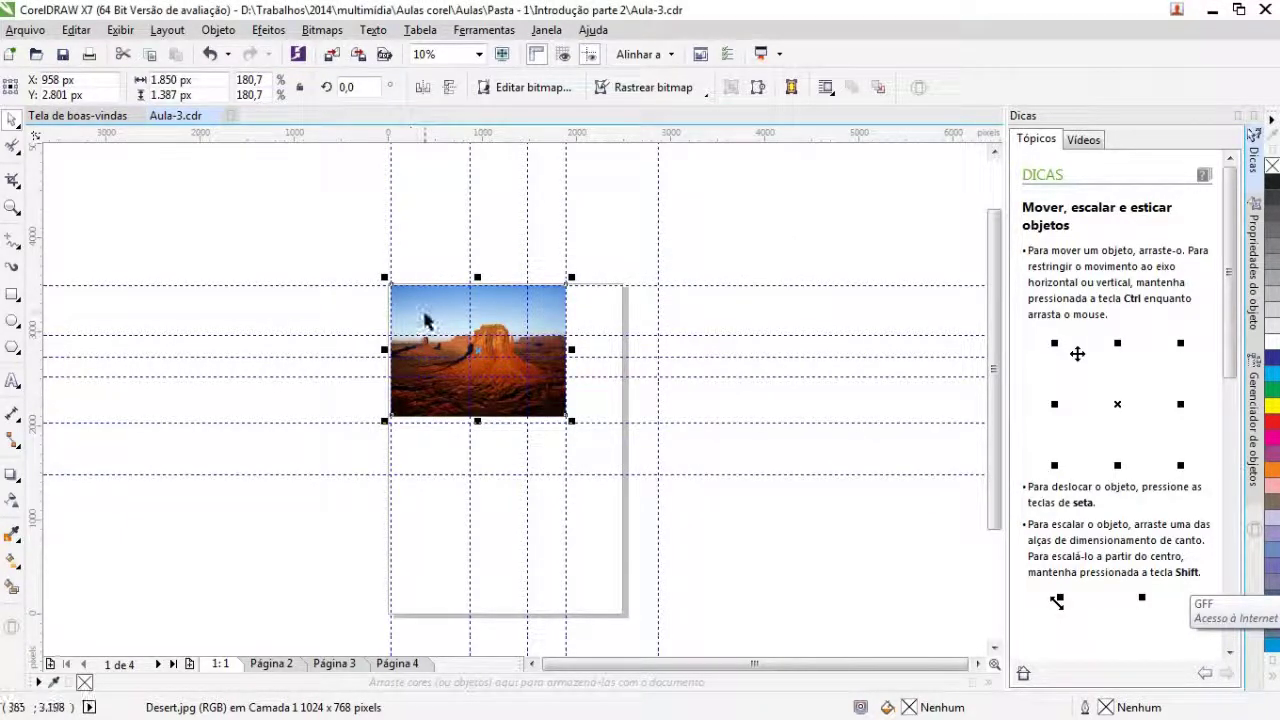
drag(427, 310, 573, 215)
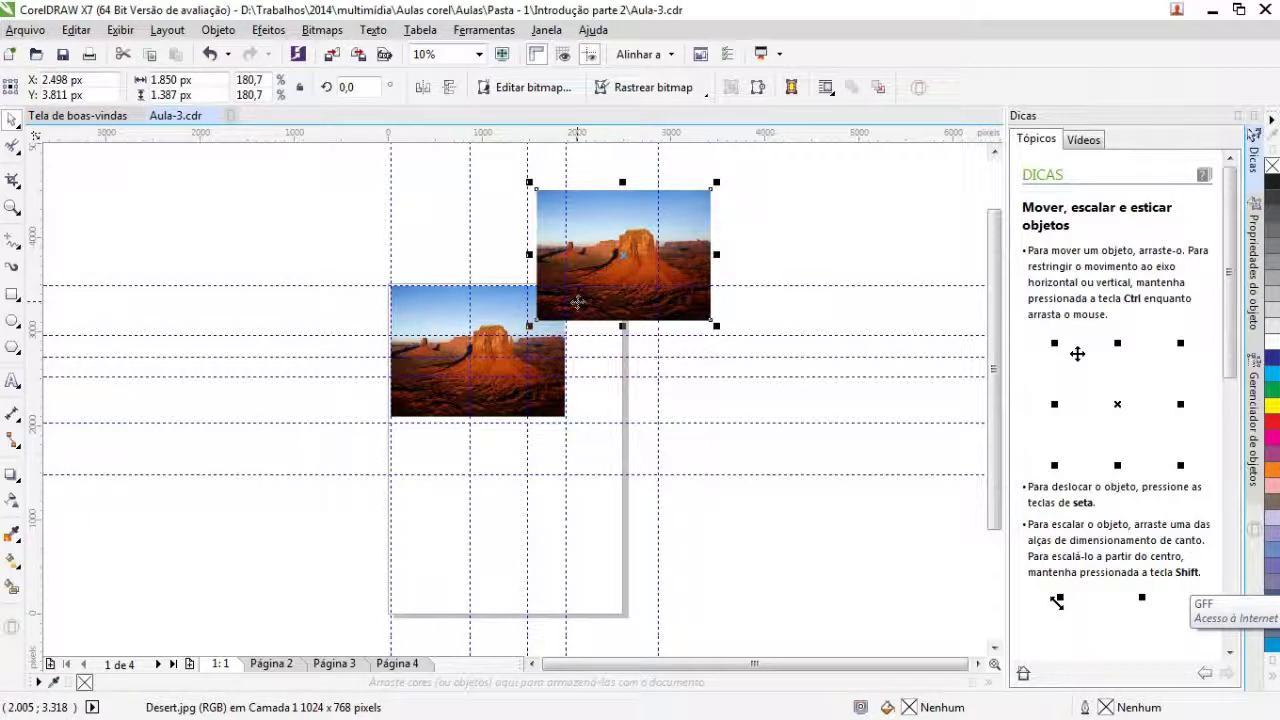
key(Delete)
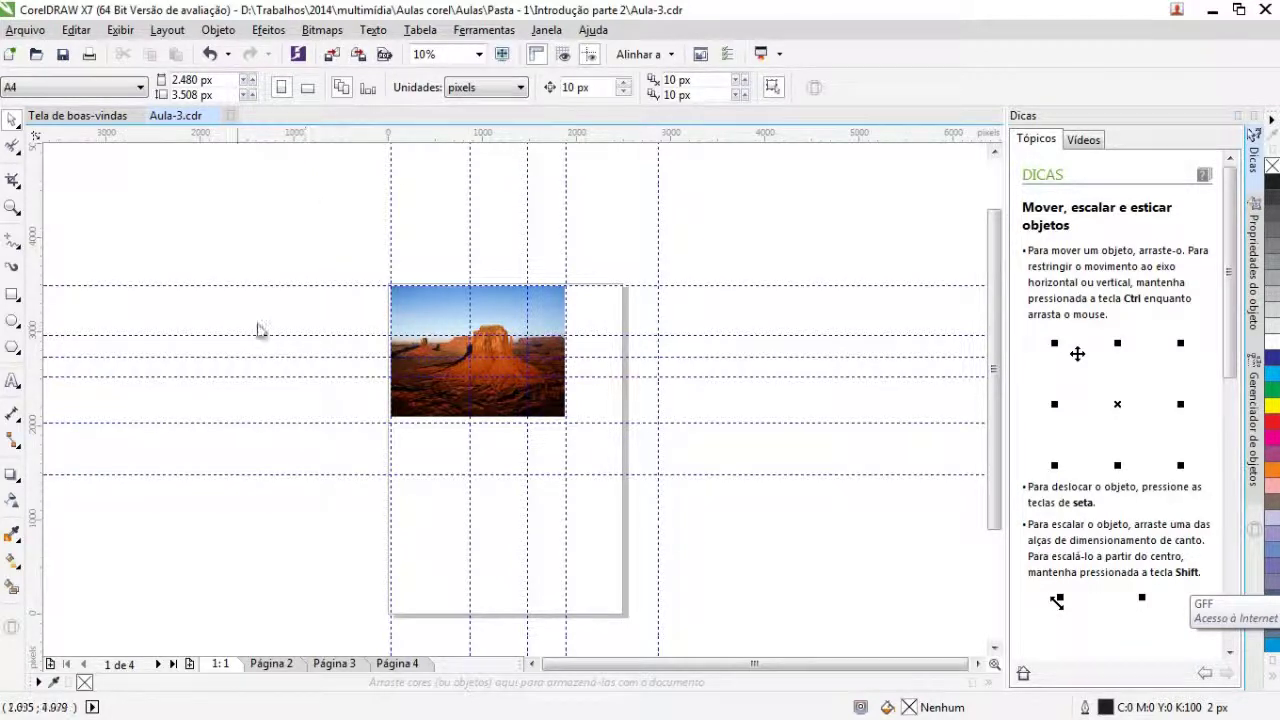
click(89, 31)
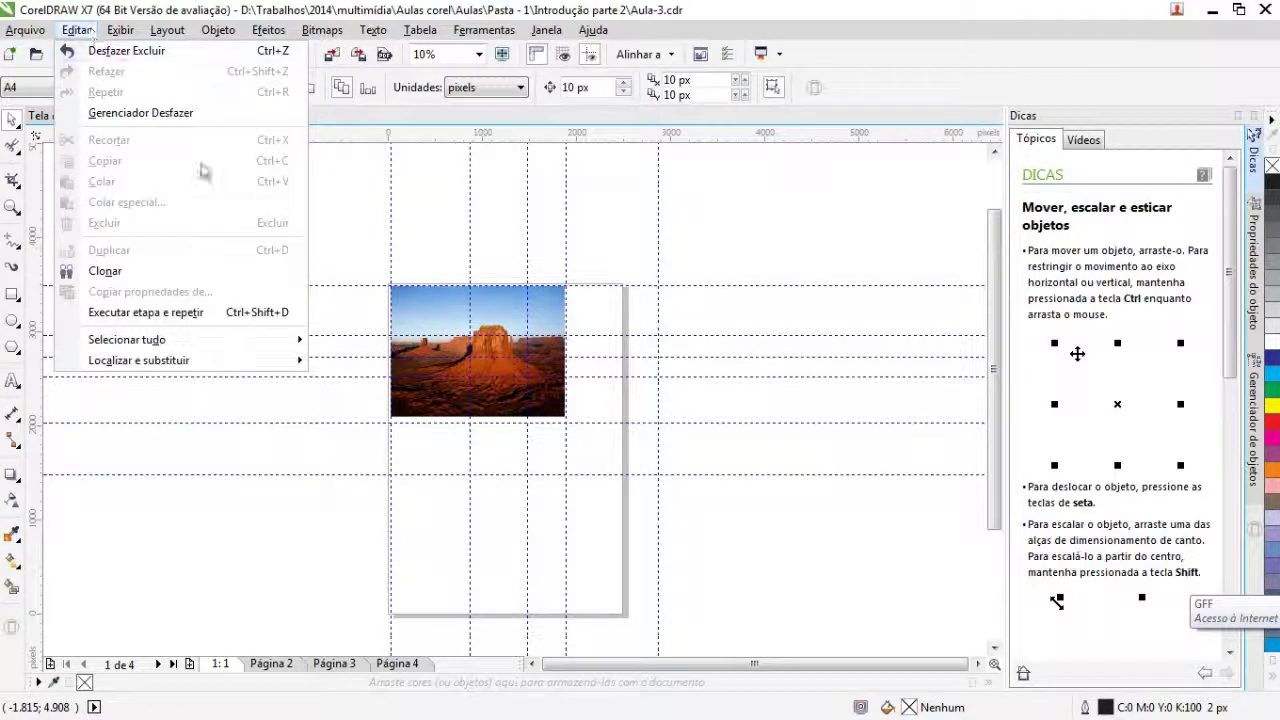
mouse_move(219, 343)
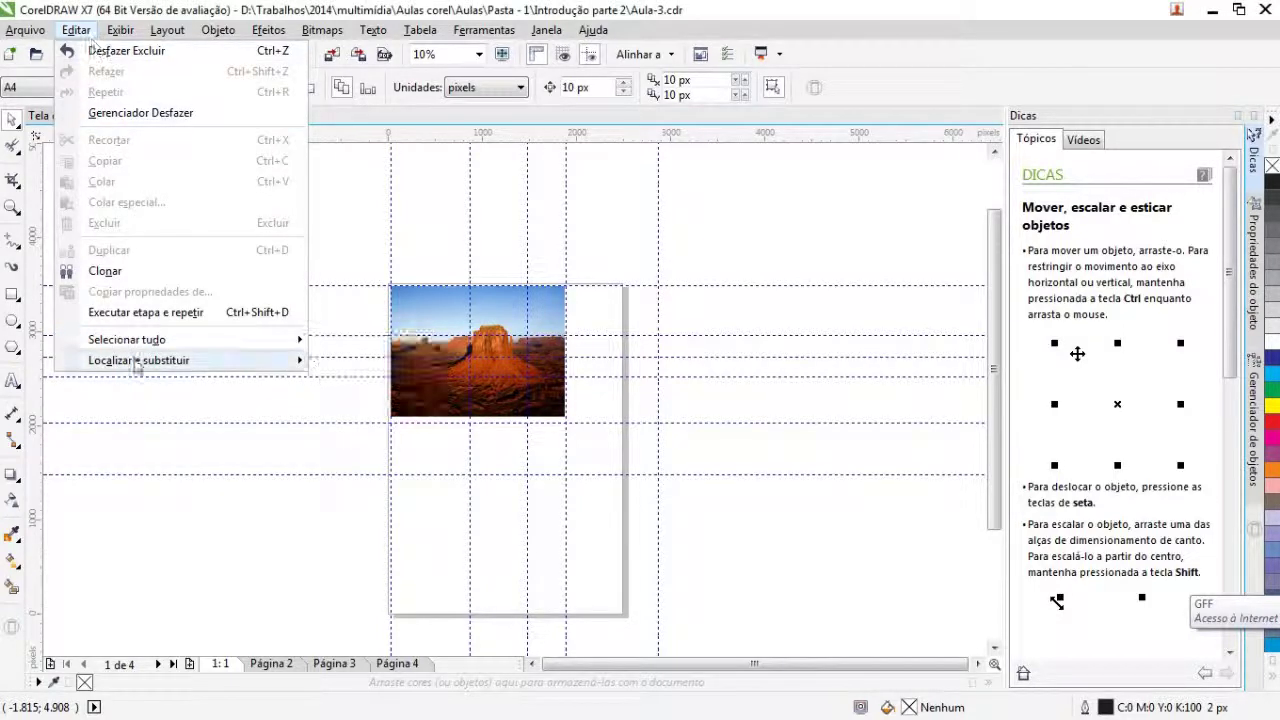
mouse_move(151, 343)
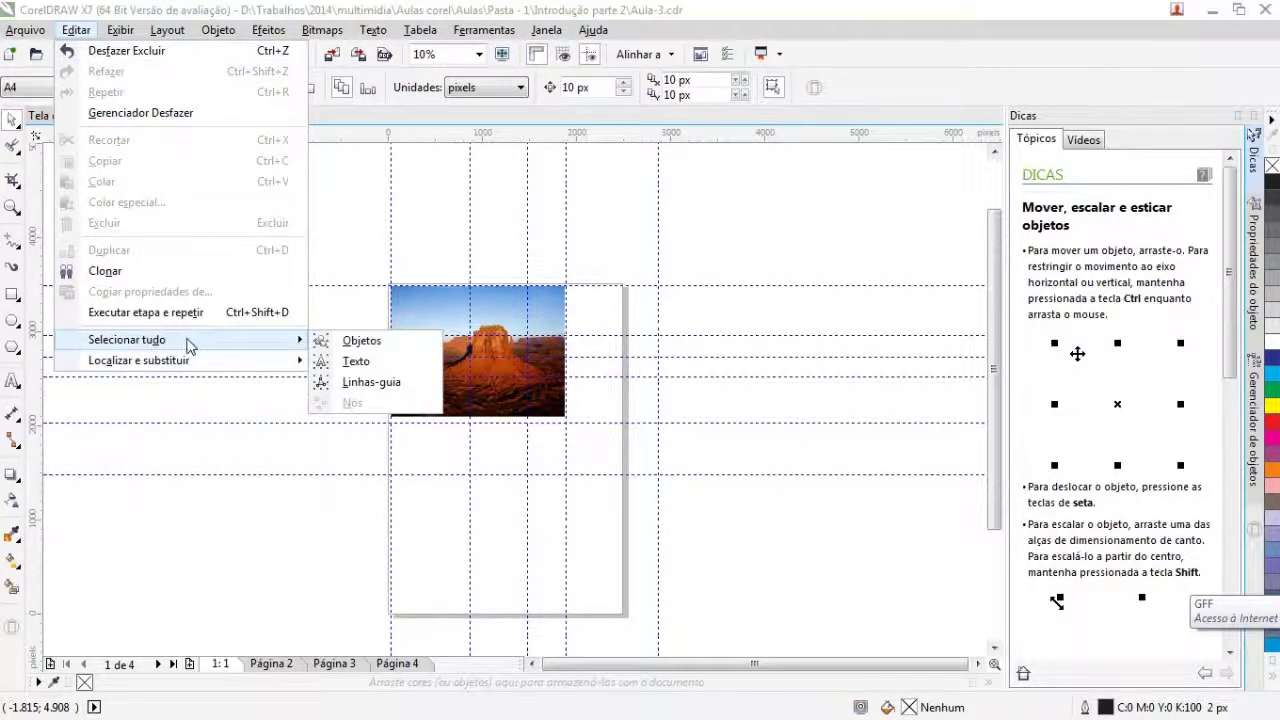
click(346, 251)
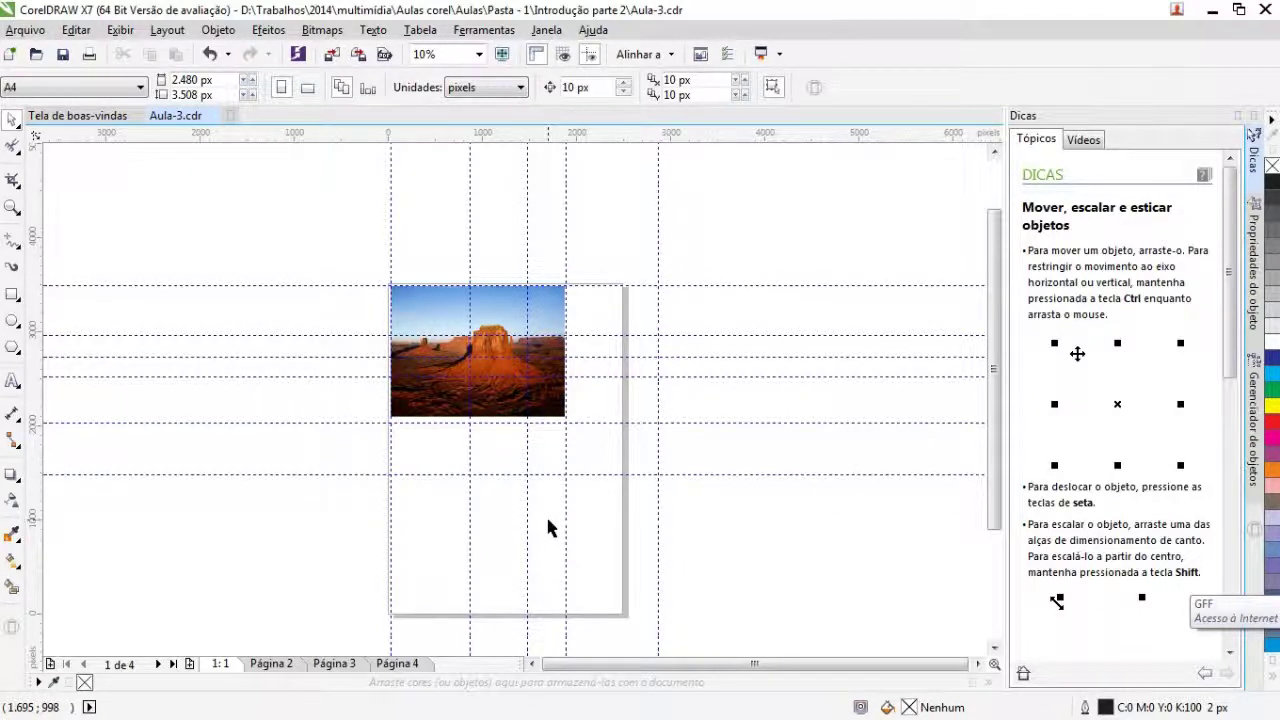
scroll(540, 468, down, 1)
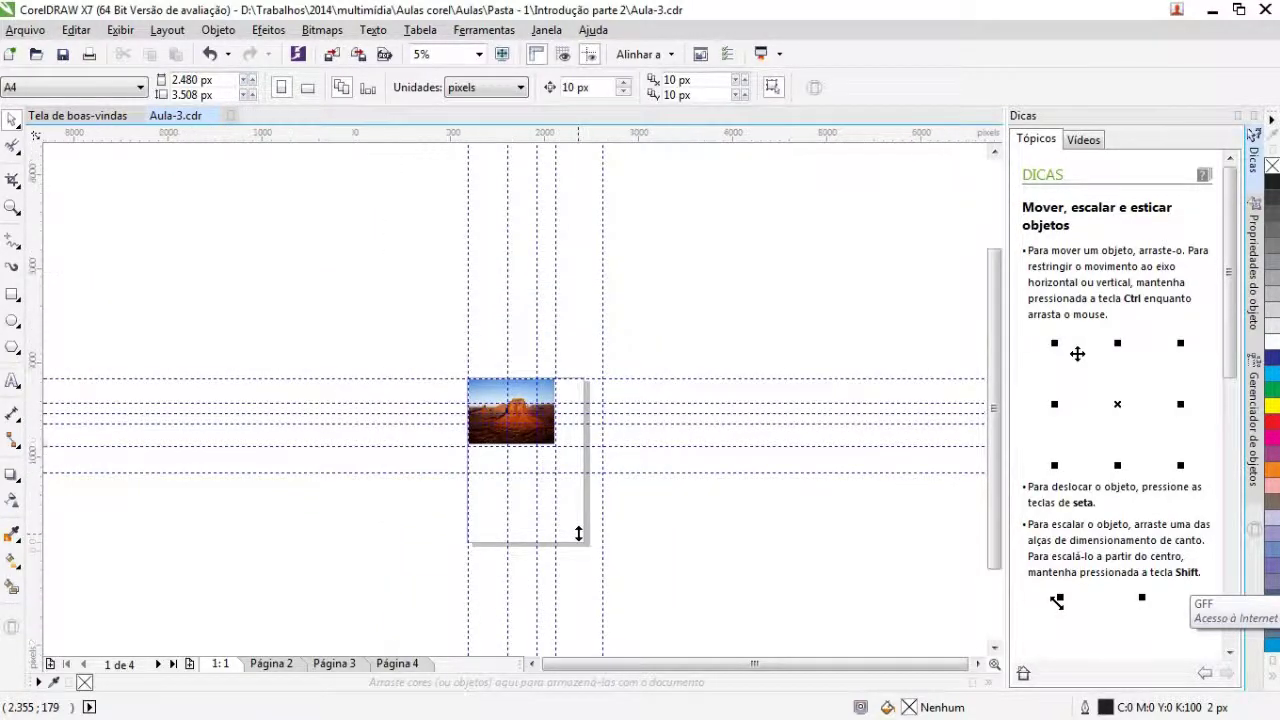
scroll(578, 536, up, 1)
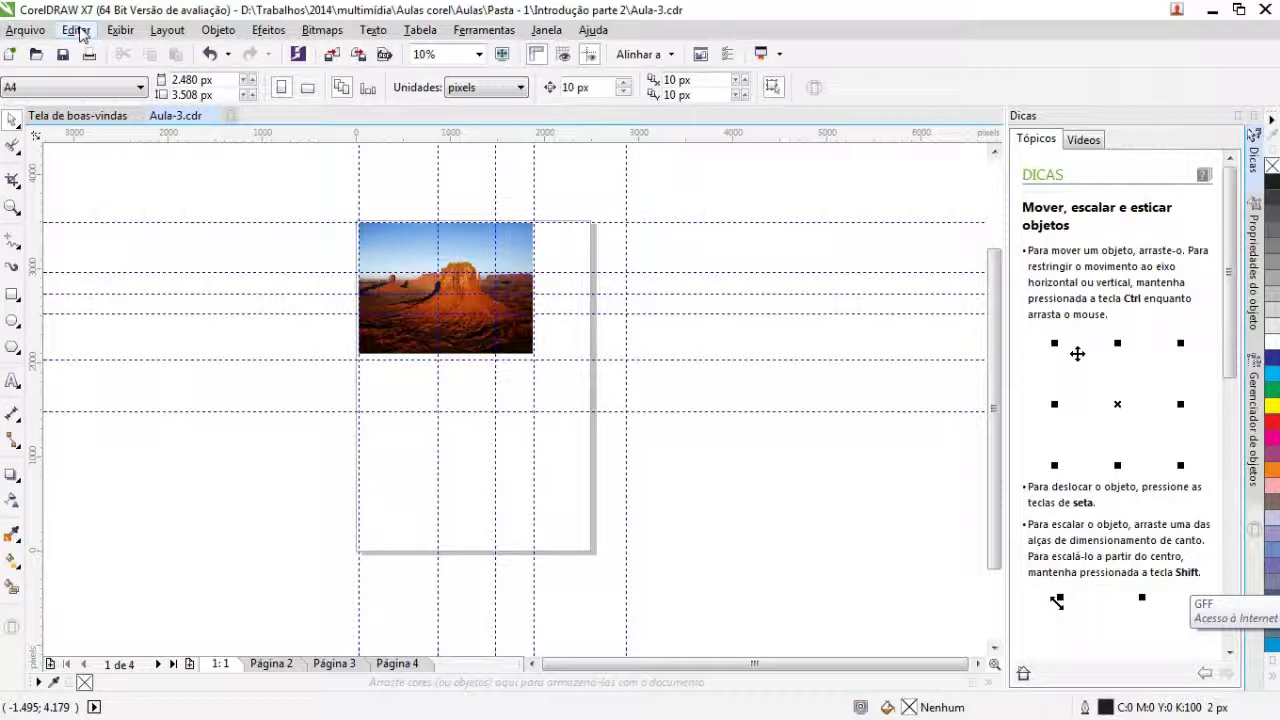
Step: Select all guidelines in the document and delete them
click(80, 33)
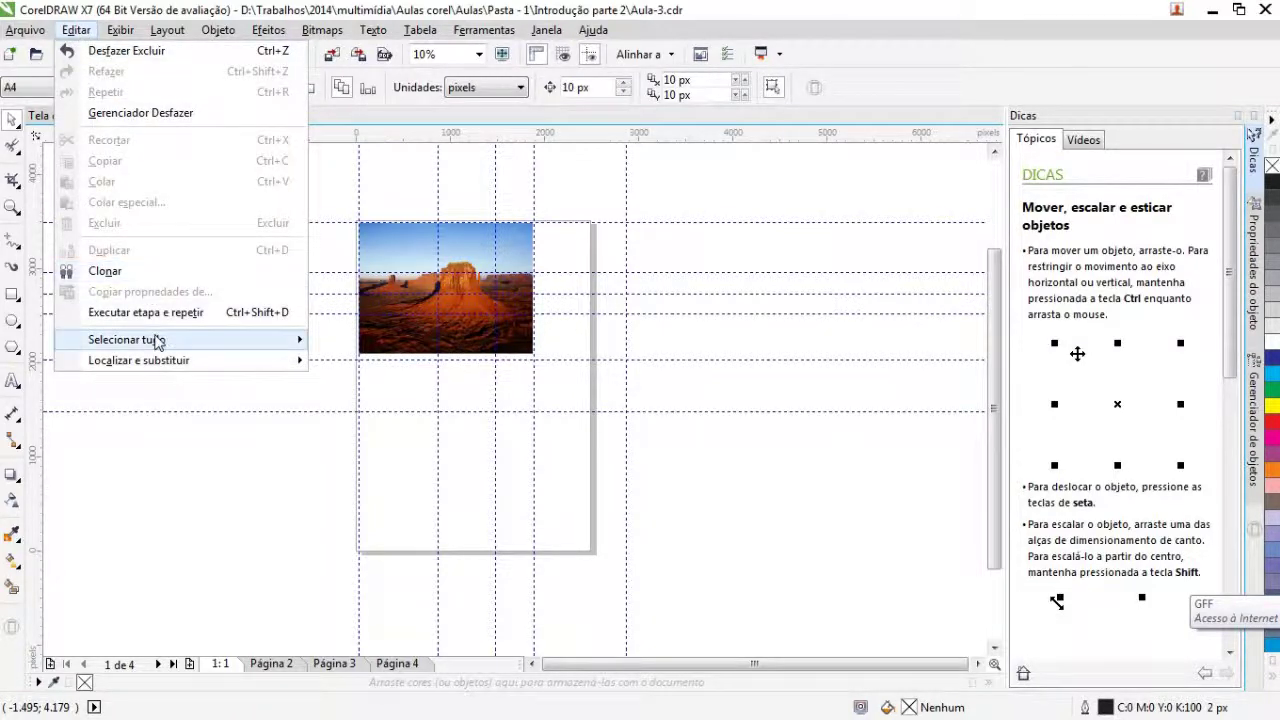
mouse_move(163, 342)
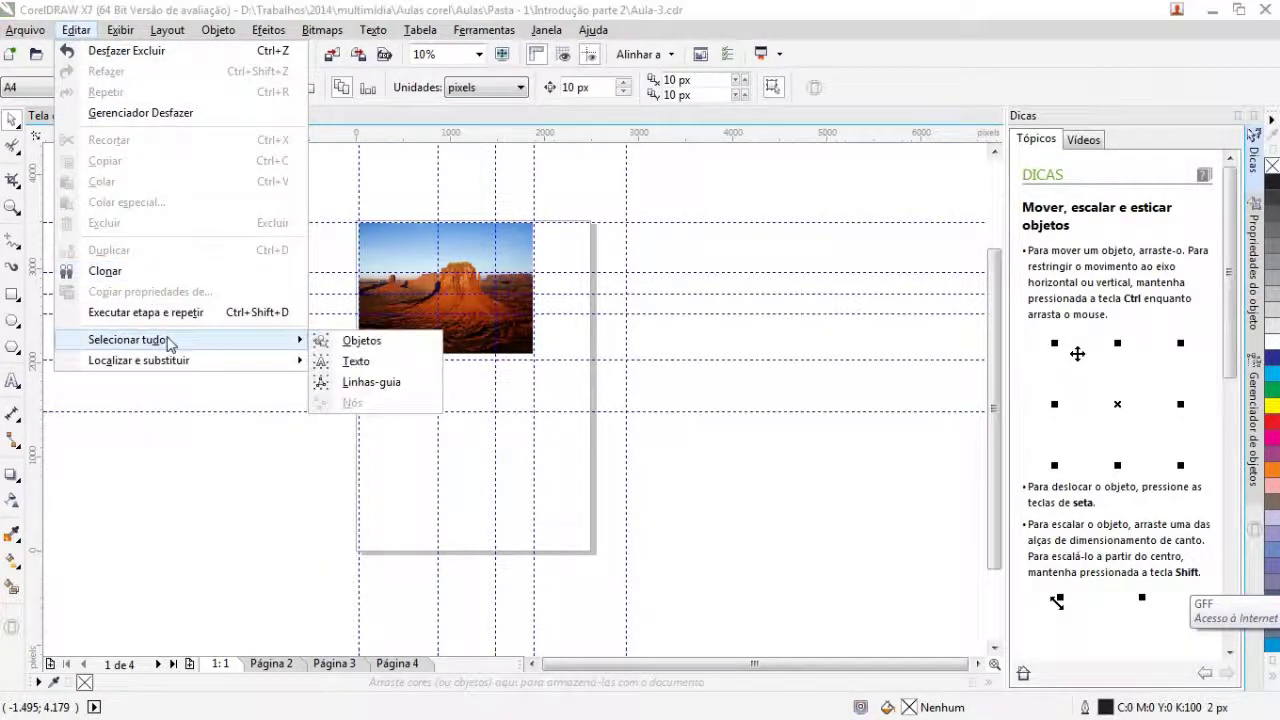
click(371, 383)
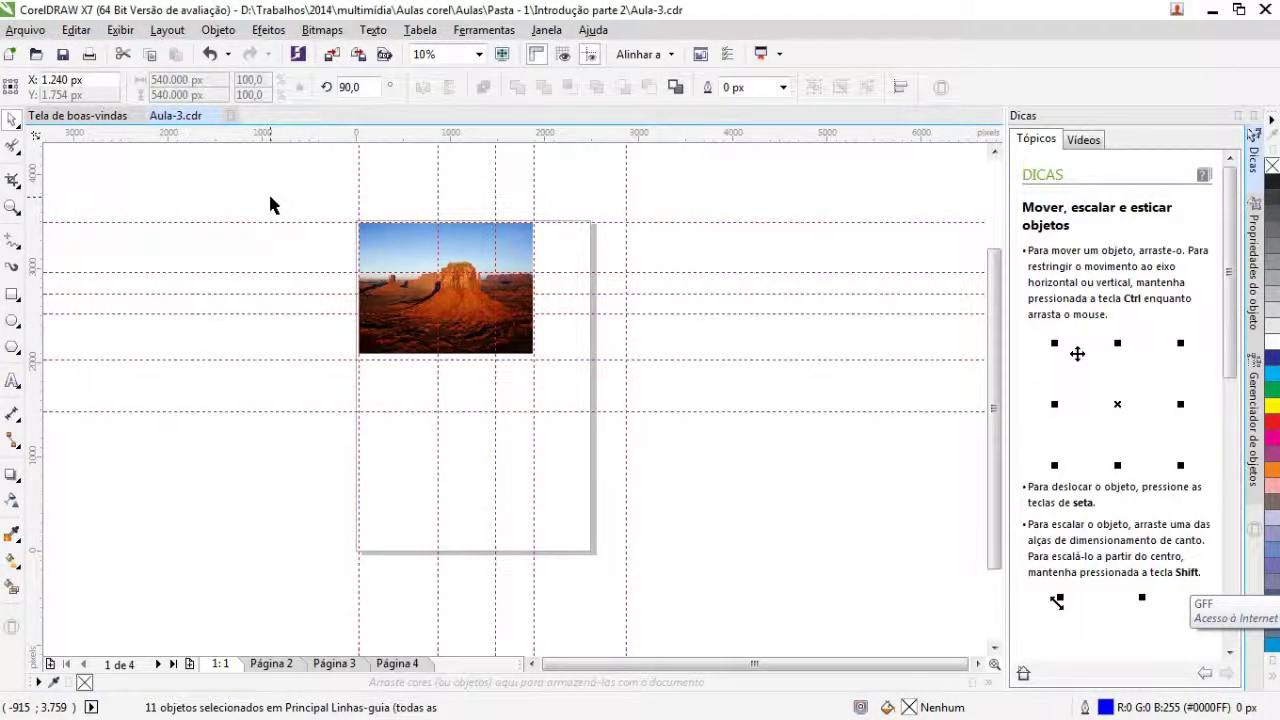
key(Delete)
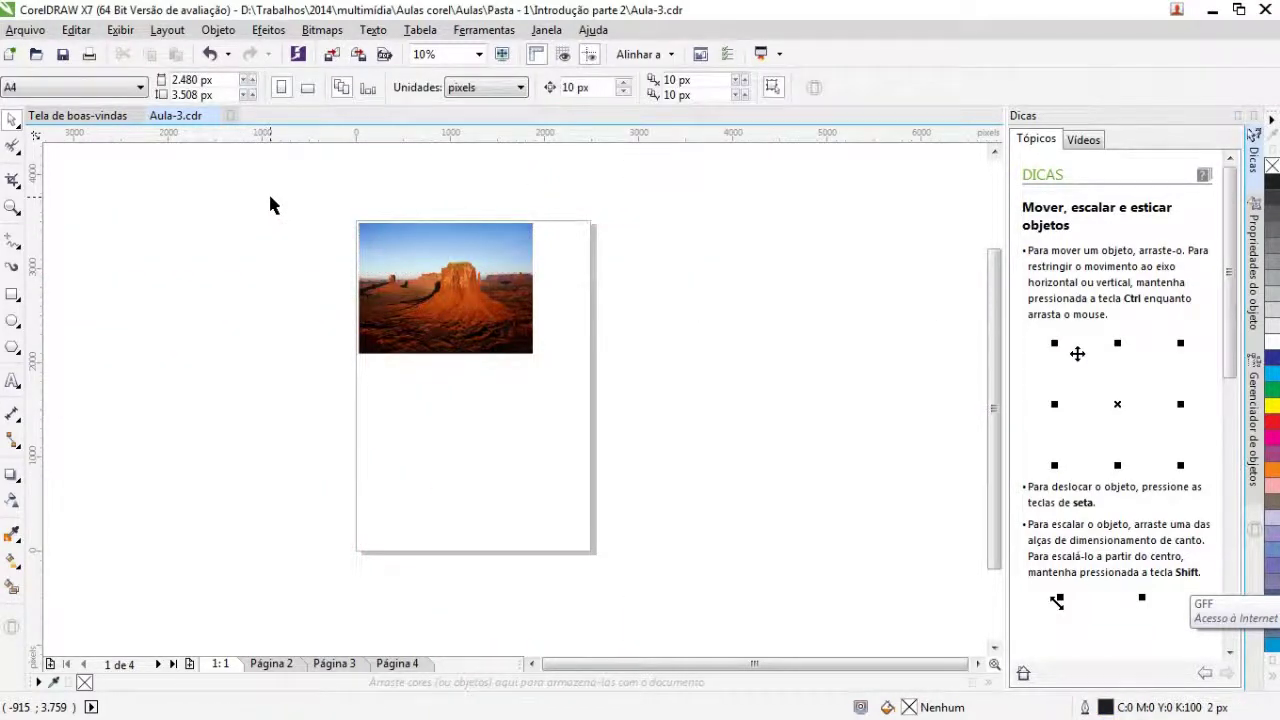
Step: Move the desert image slightly down and right to about X 1218 px, Y 2501 px, and select all objects before clearing the selection
drag(396, 298, 422, 326)
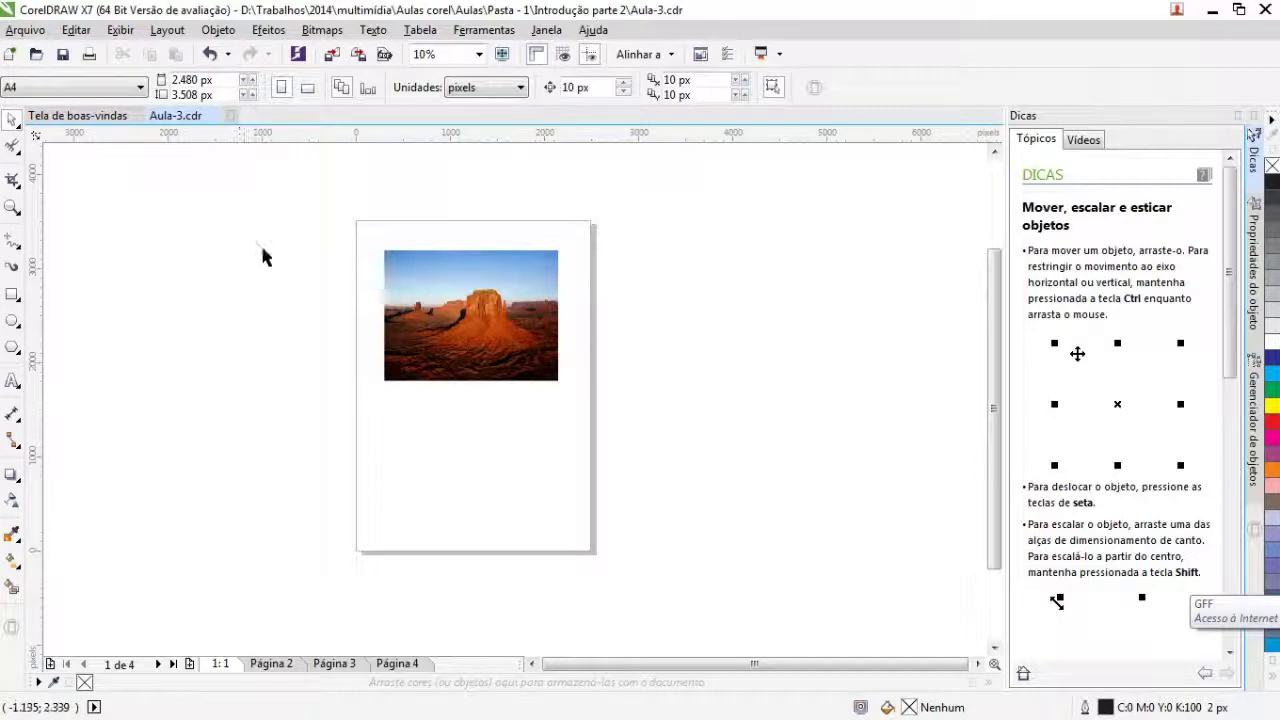
click(76, 30)
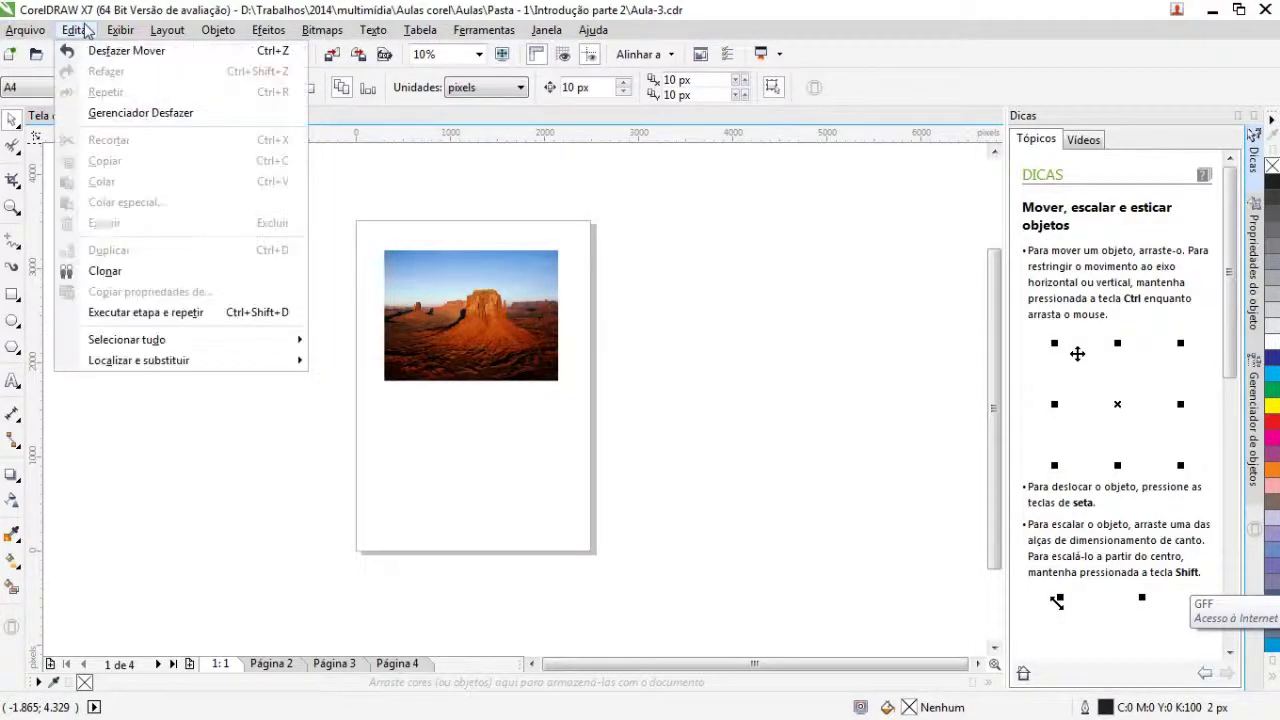
mouse_move(124, 345)
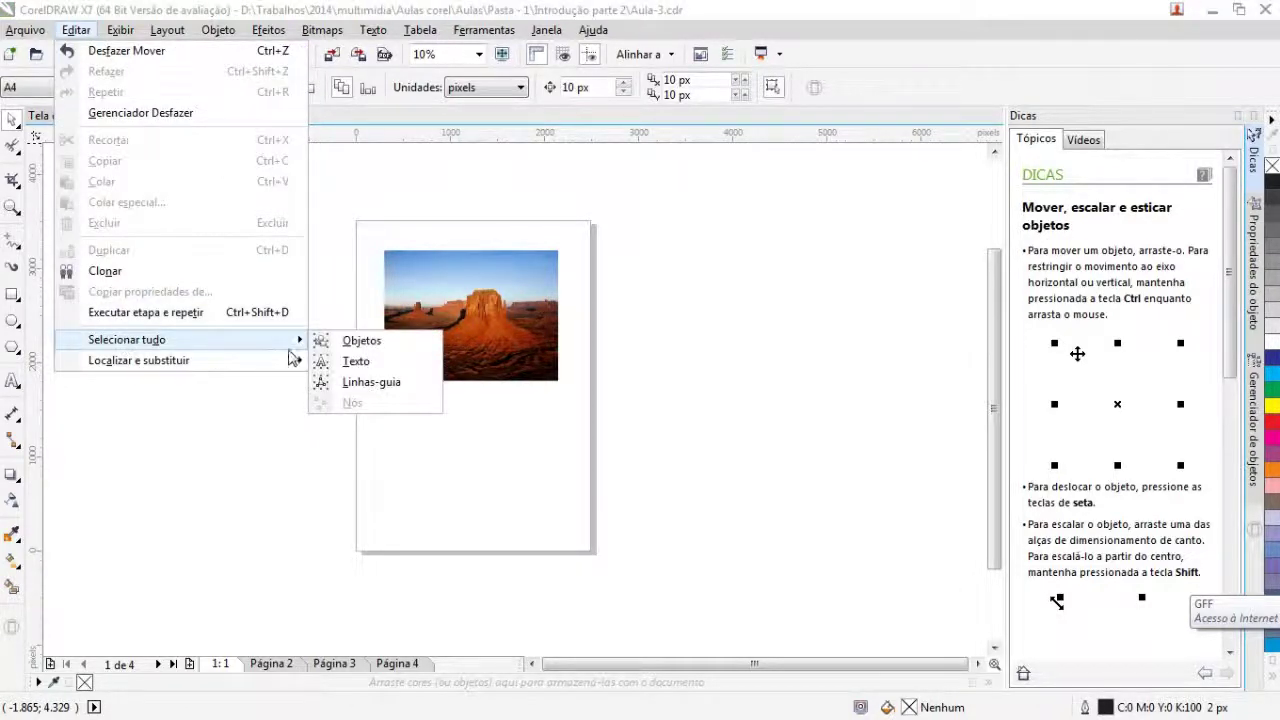
click(327, 341)
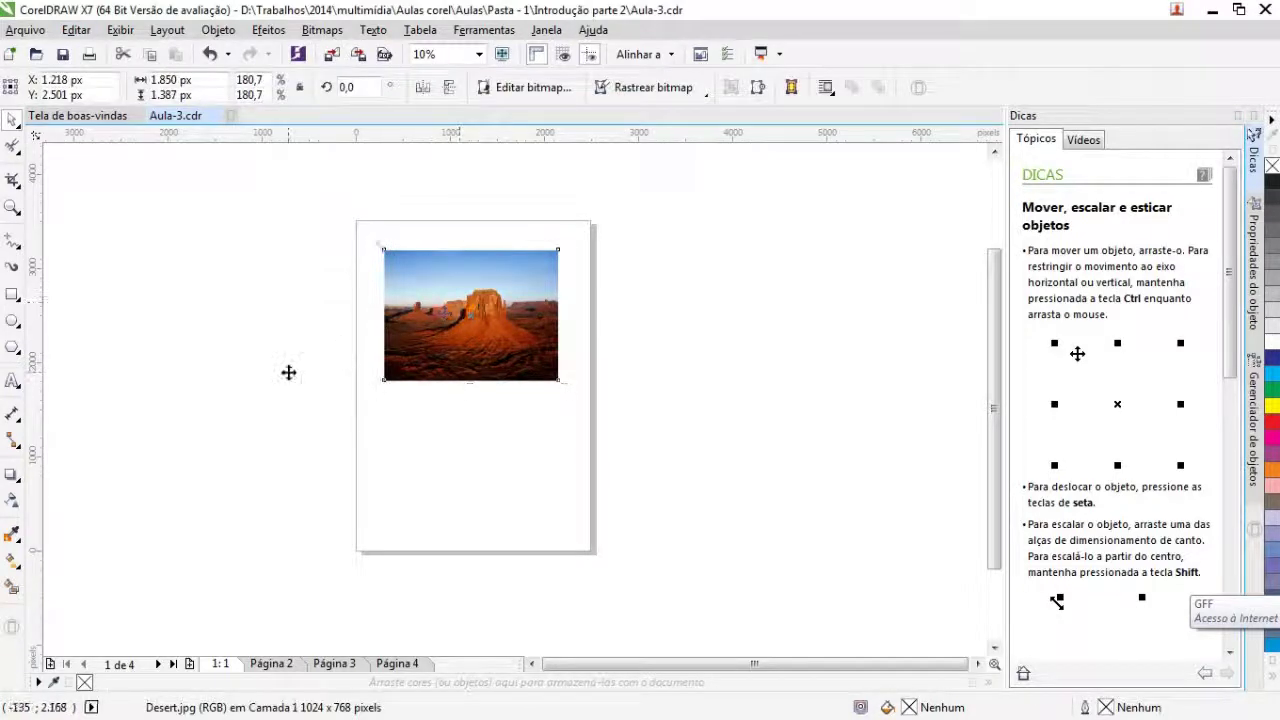
click(288, 372)
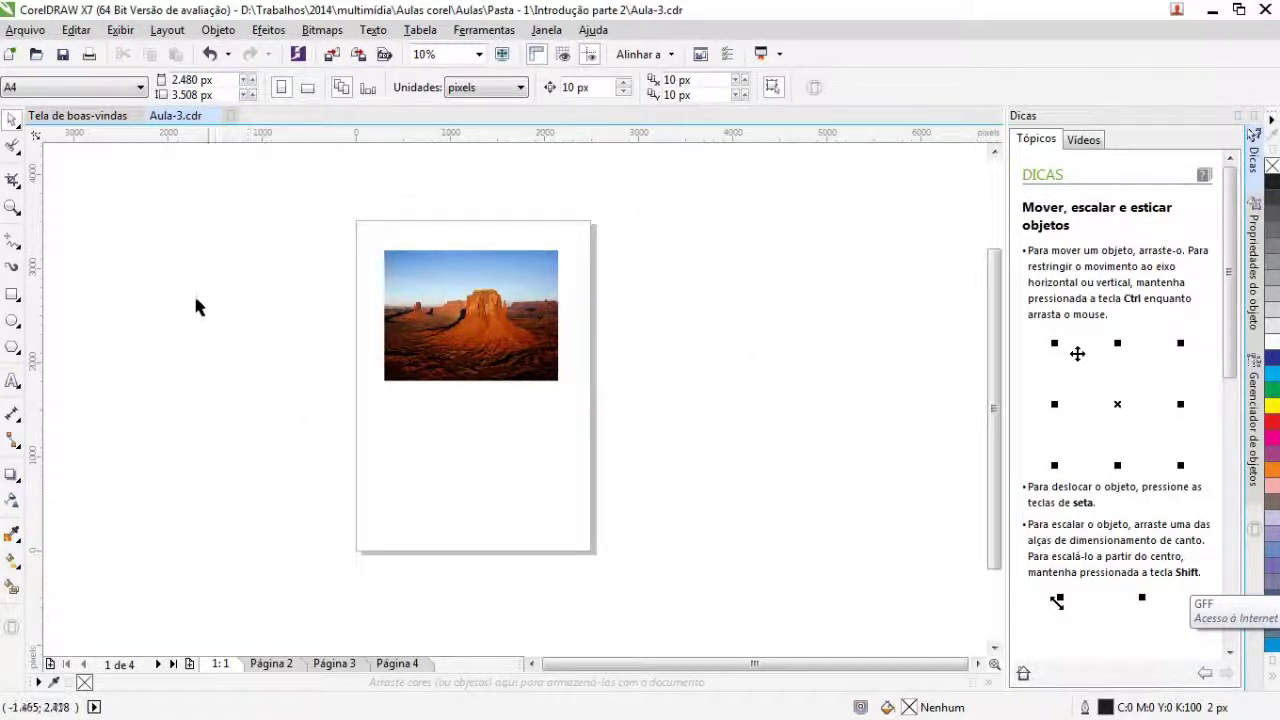
click(128, 36)
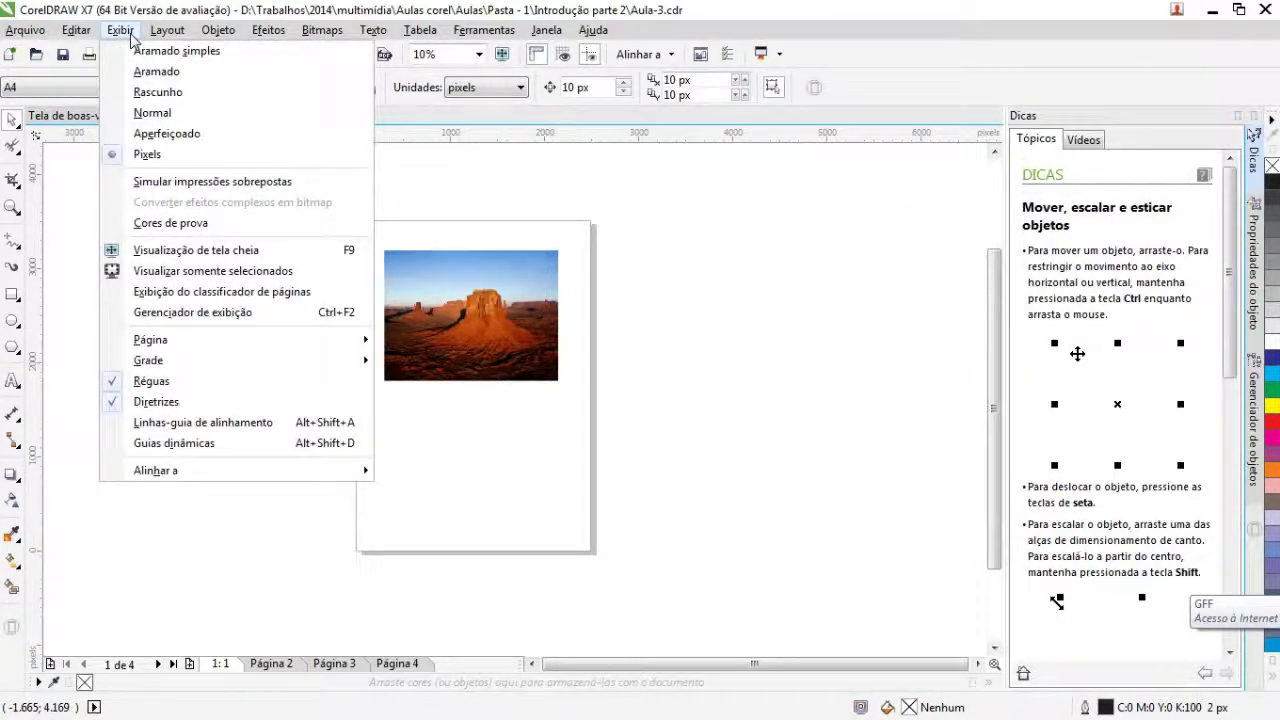
click(130, 37)
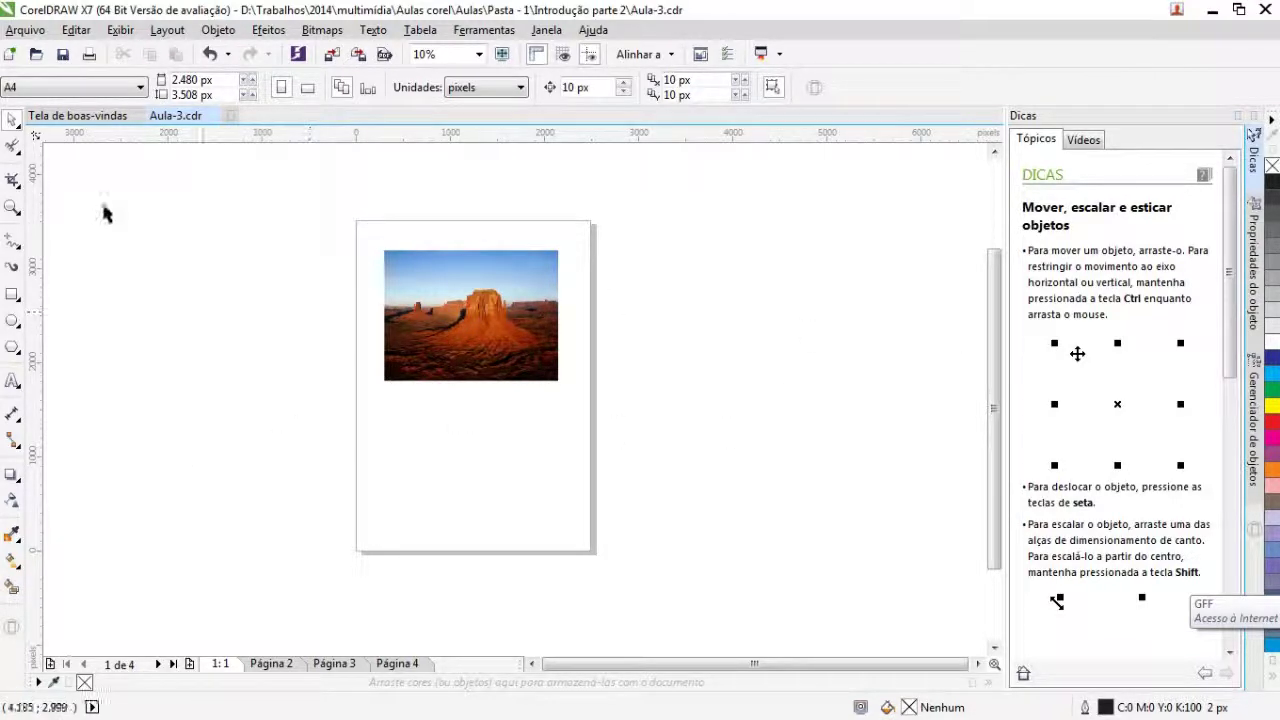
click(120, 30)
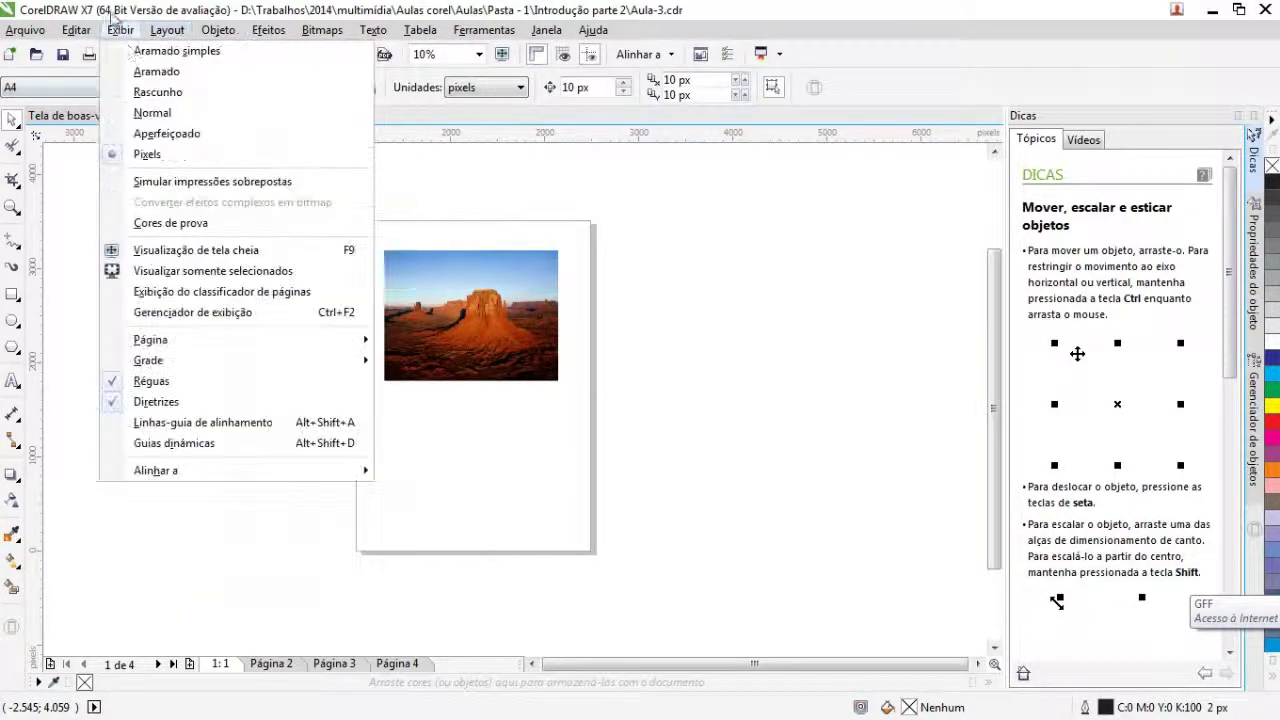
click(143, 234)
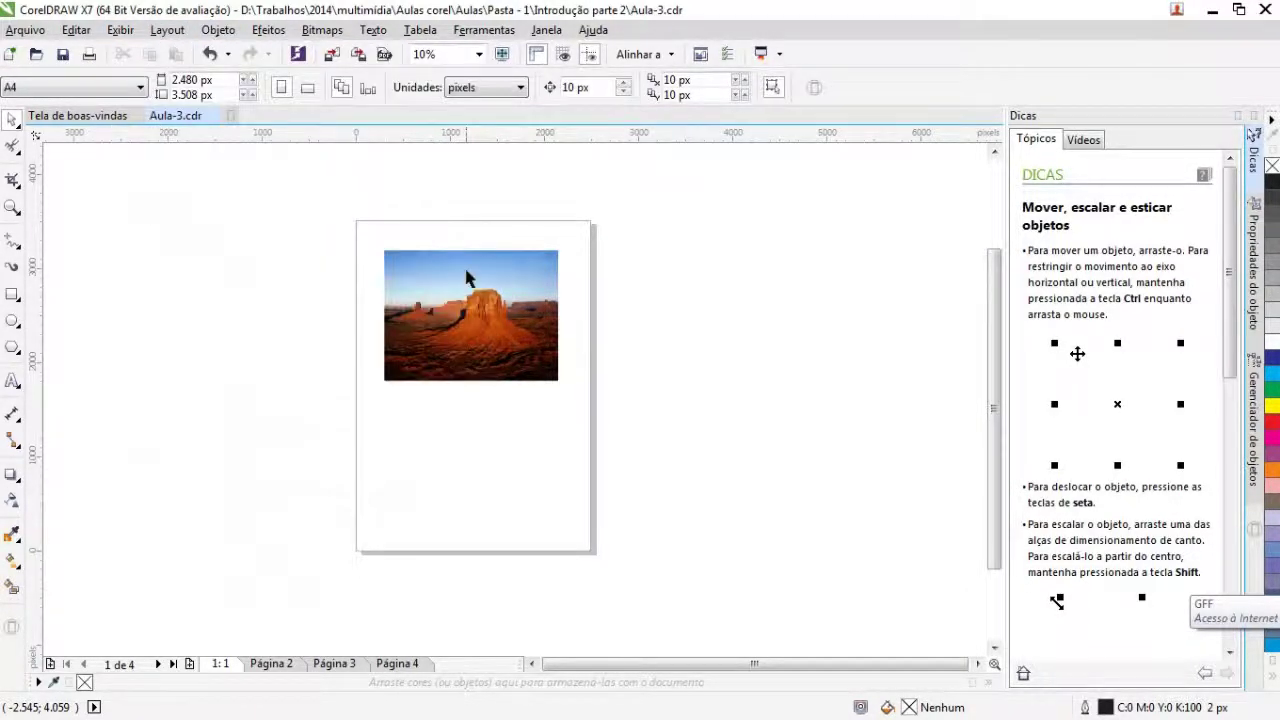
Step: Display the drawing with the desert image in Rascunho (draft) view mode and leave the image deselected
scroll(468, 279, up, 2)
drag(993, 320, 993, 340)
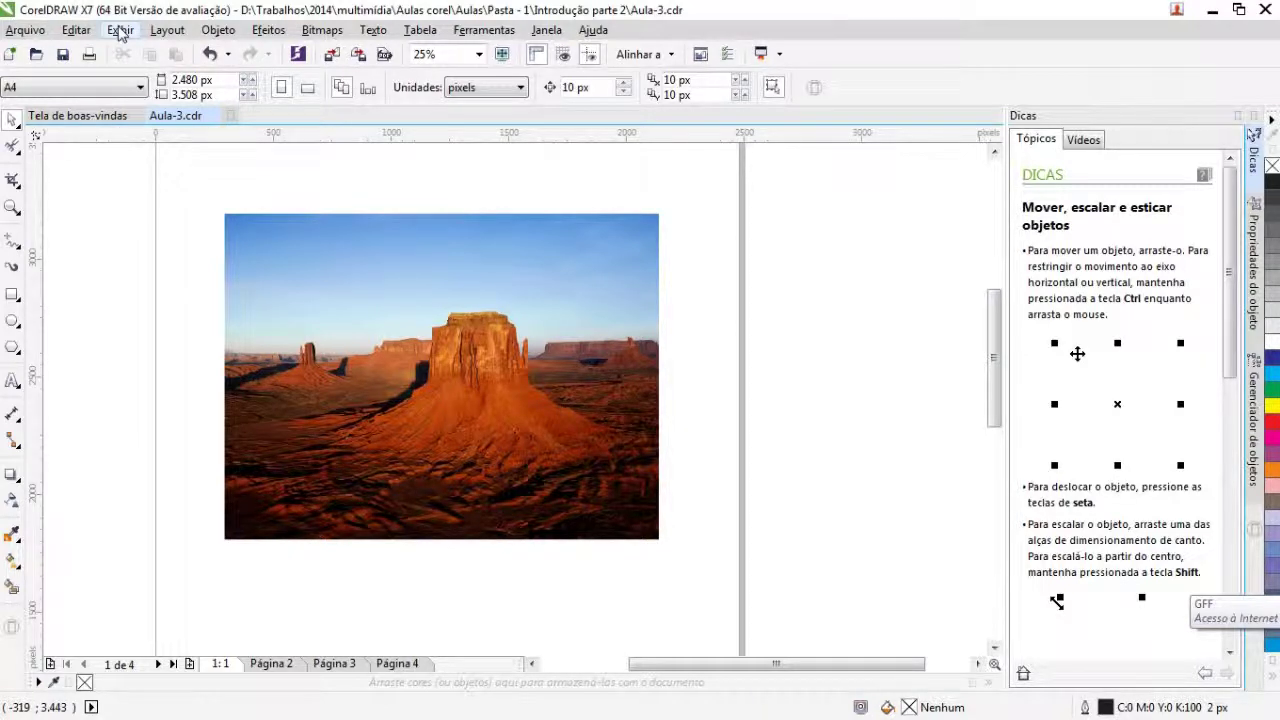
click(334, 300)
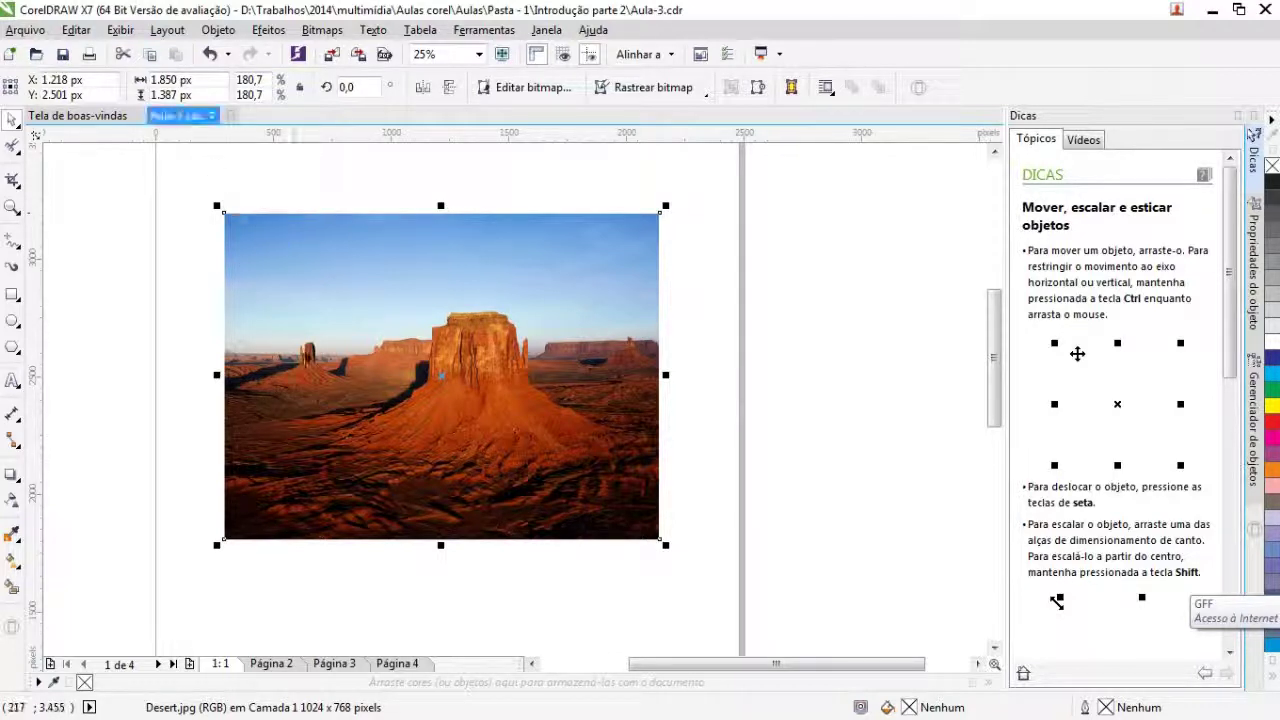
click(119, 32)
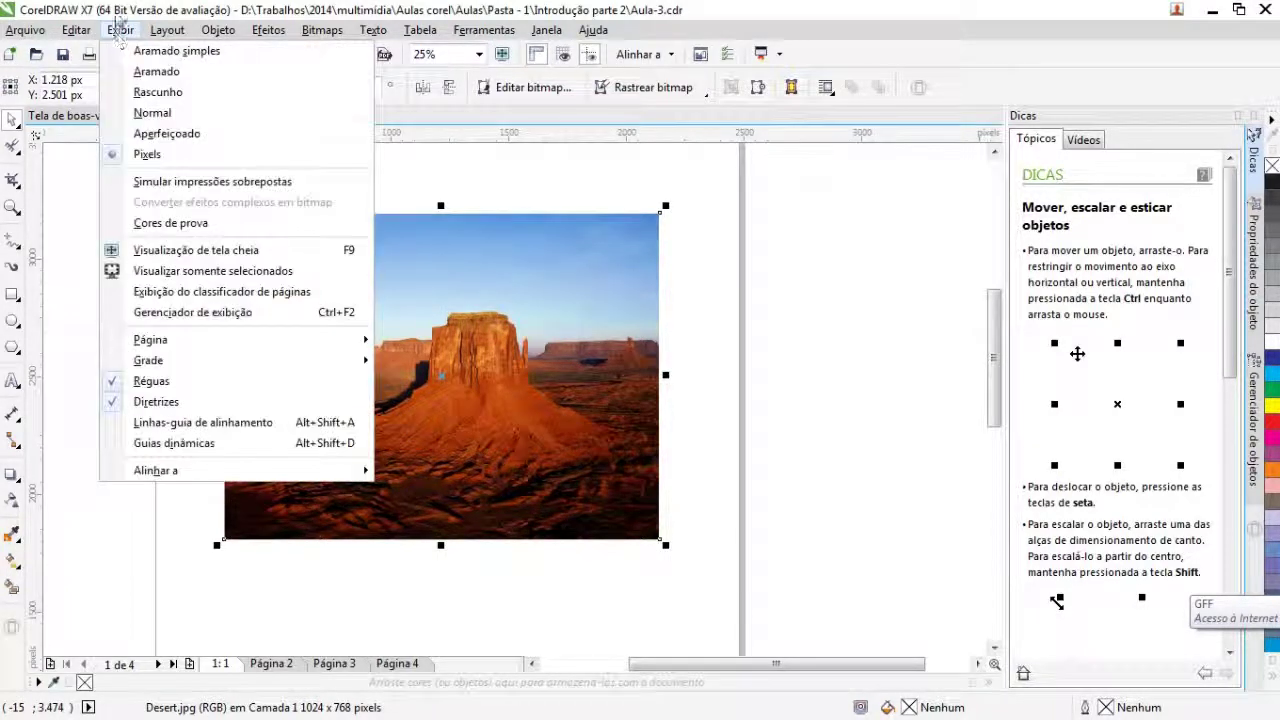
click(157, 94)
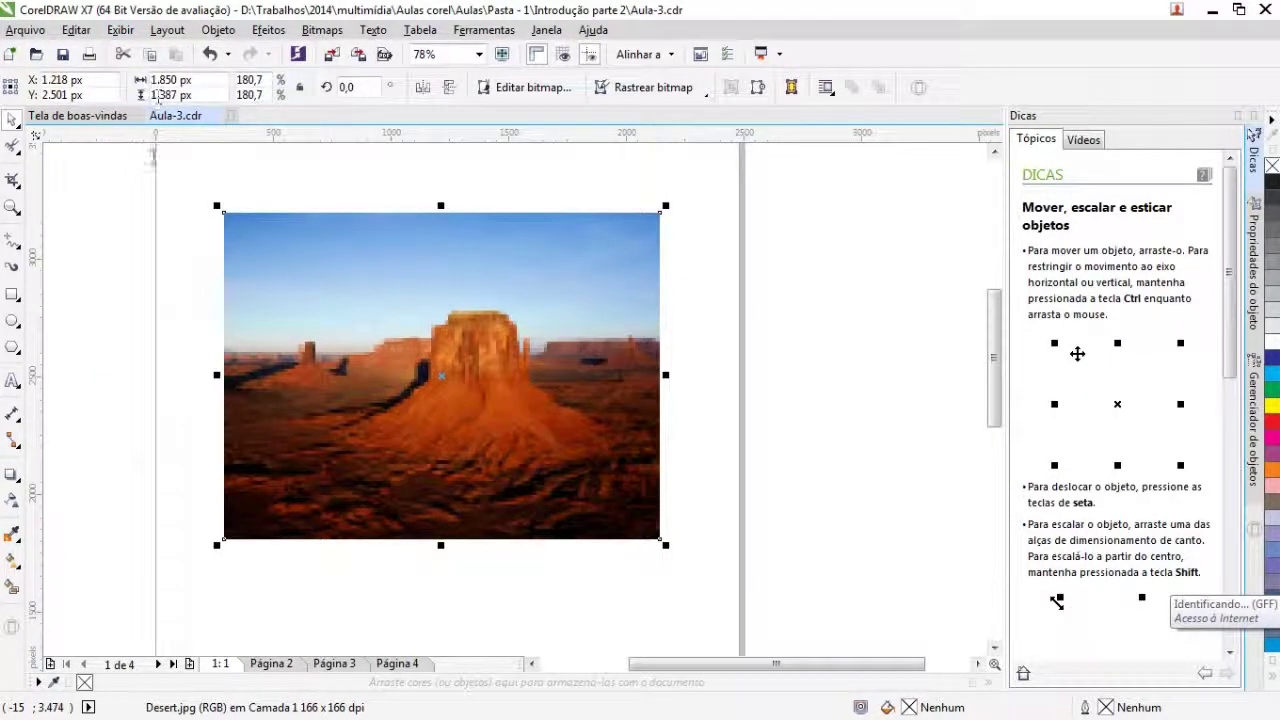
click(694, 336)
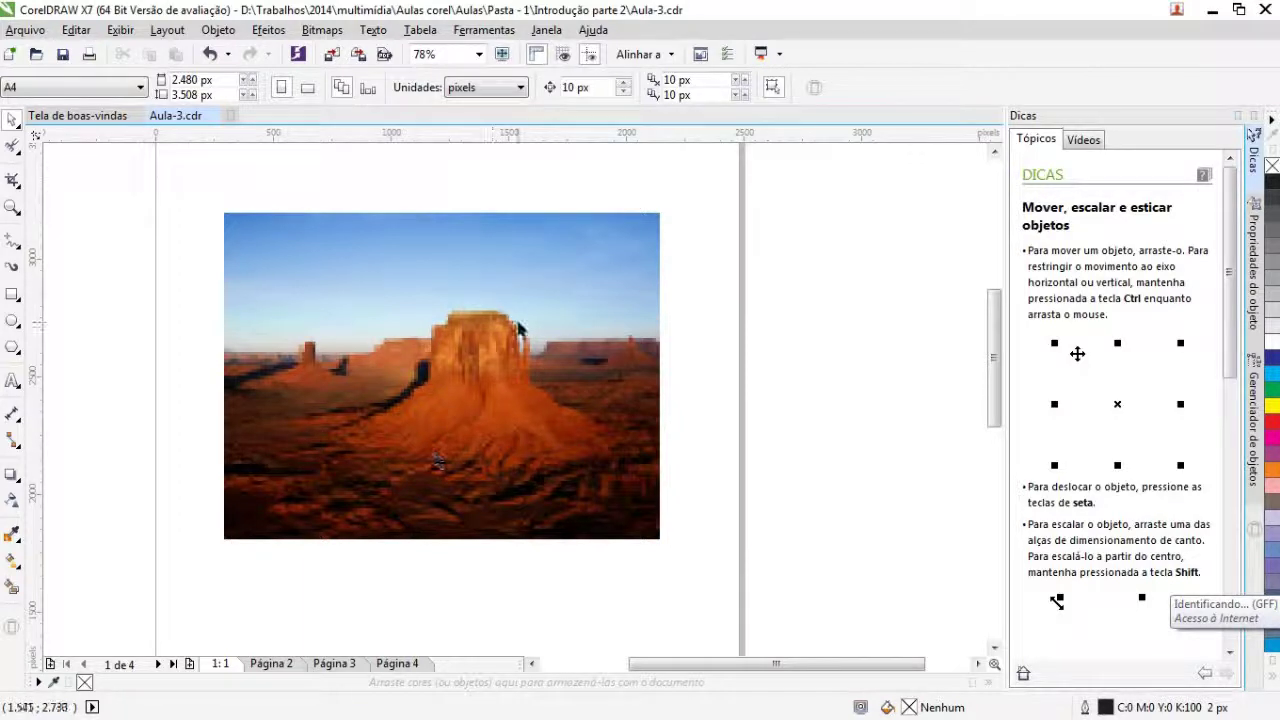
Step: Preview the drawing in Pixels and Aramado (wireframe) view modes, leaving it in Pixels mode
click(120, 31)
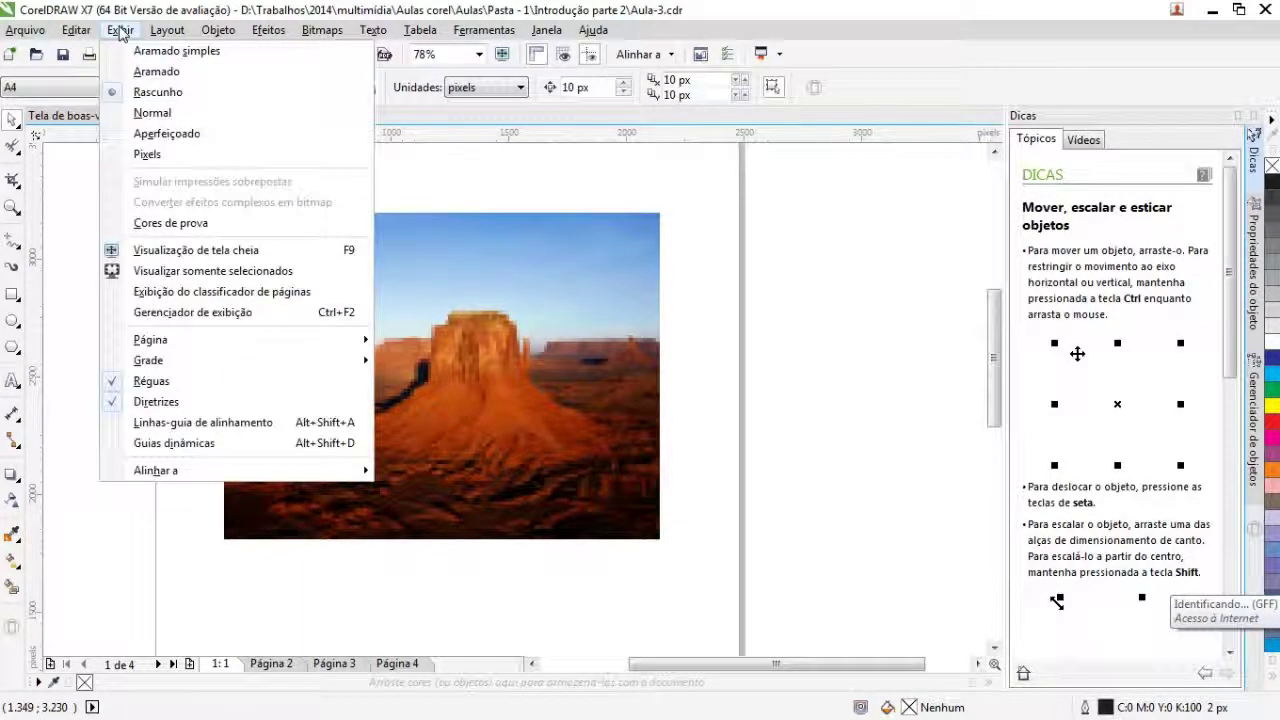
click(134, 157)
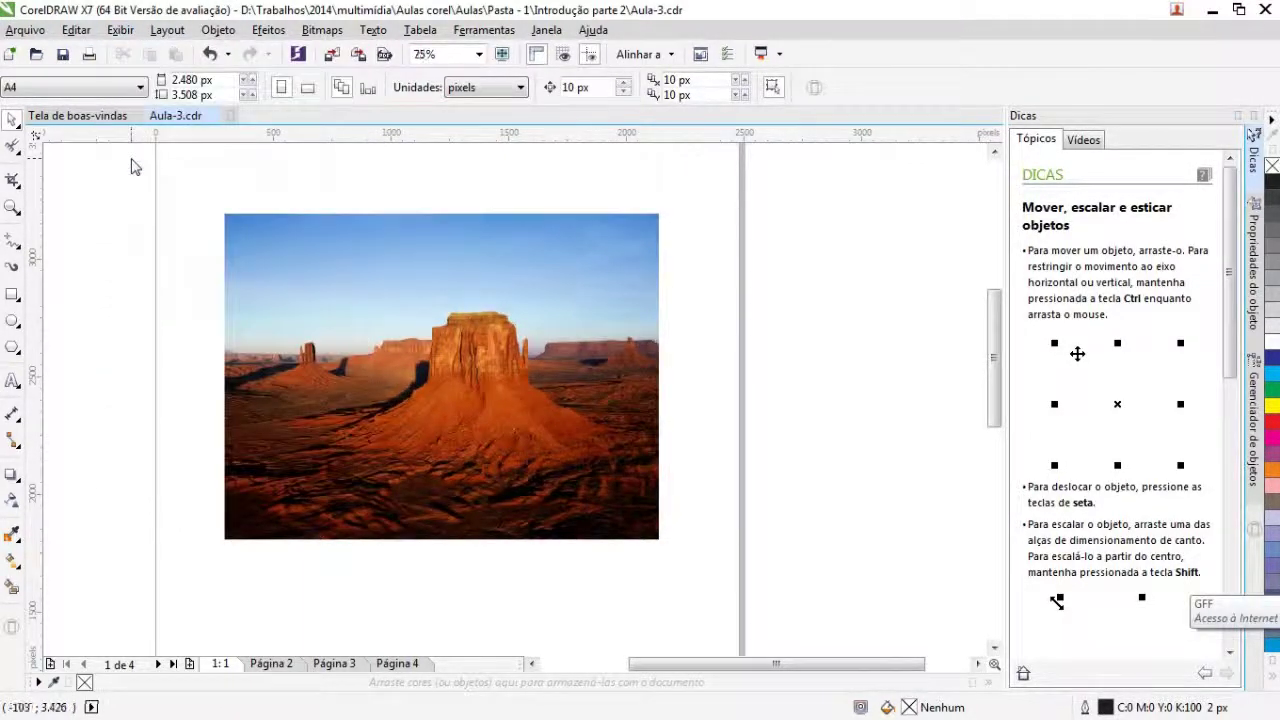
click(141, 33)
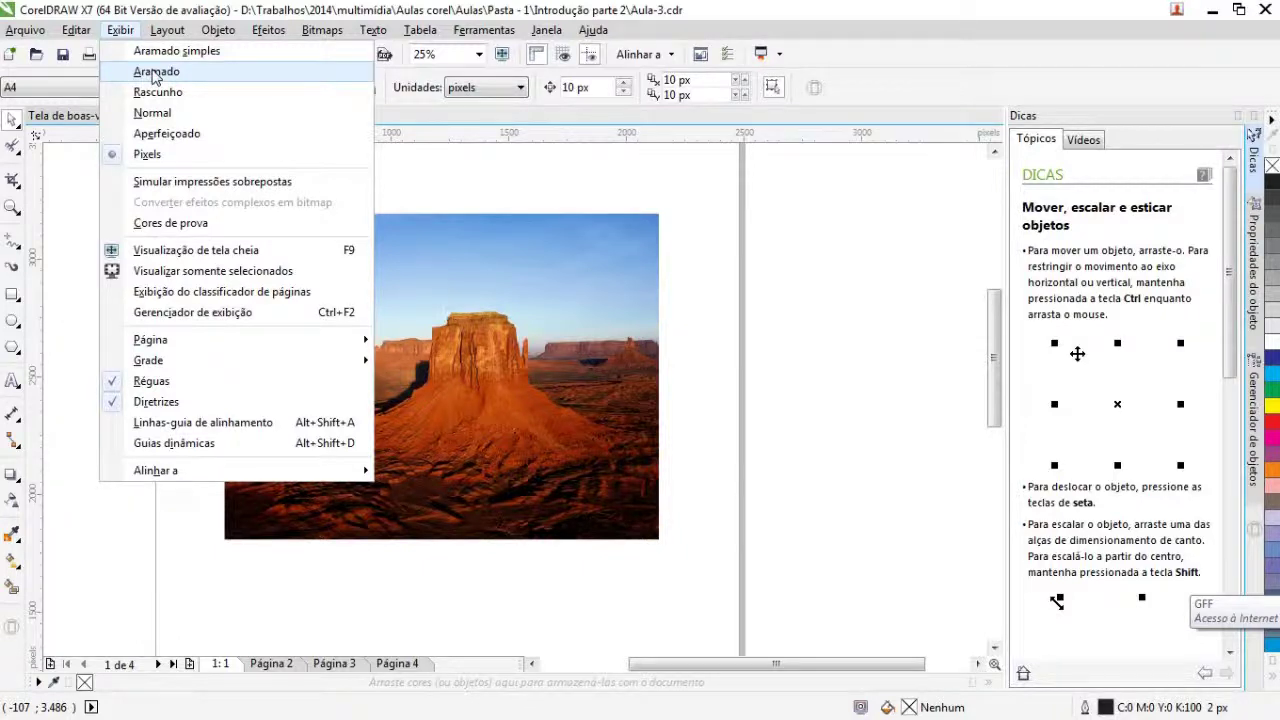
click(155, 72)
click(120, 31)
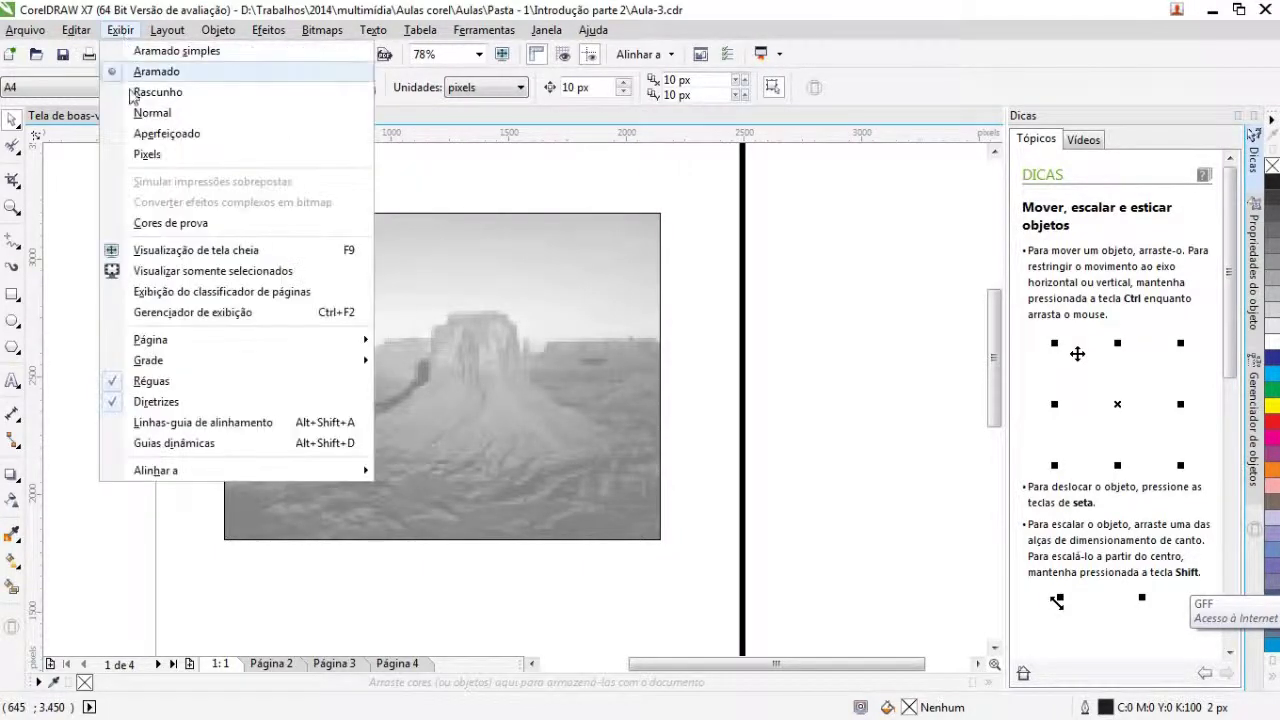
click(146, 164)
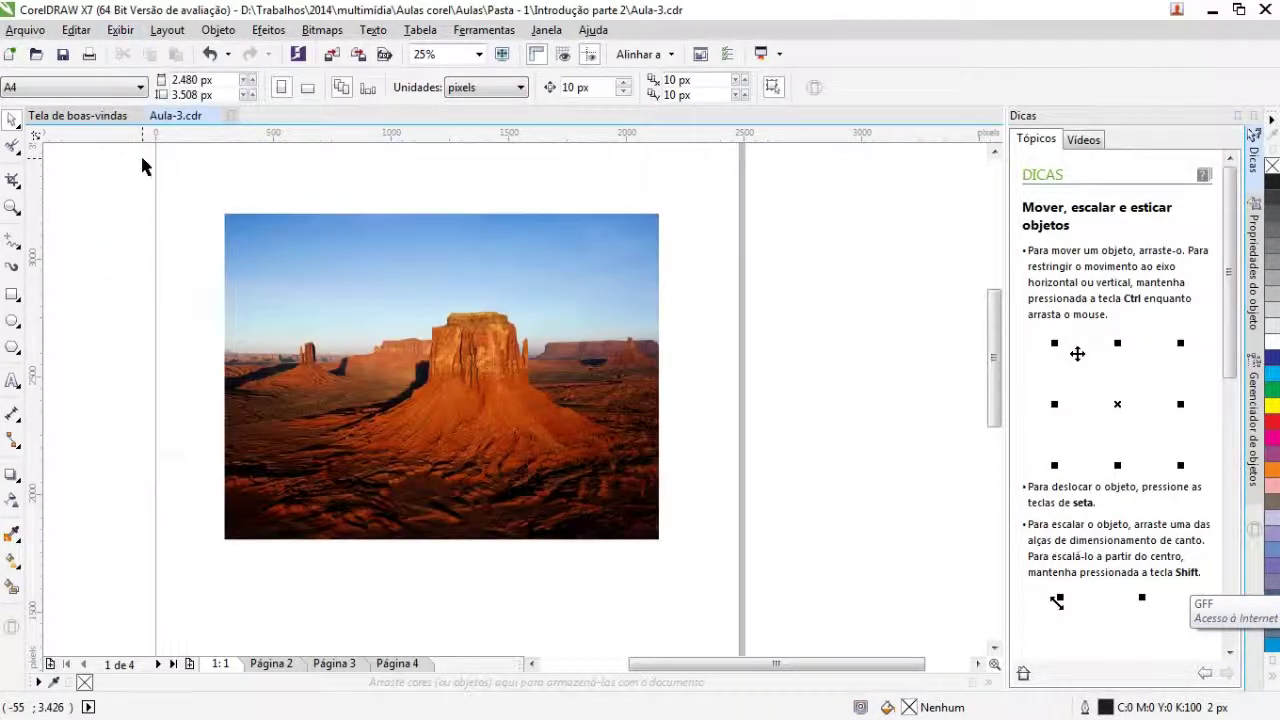
Step: Hide the page border (Borda da página) and turn it back on
click(120, 30)
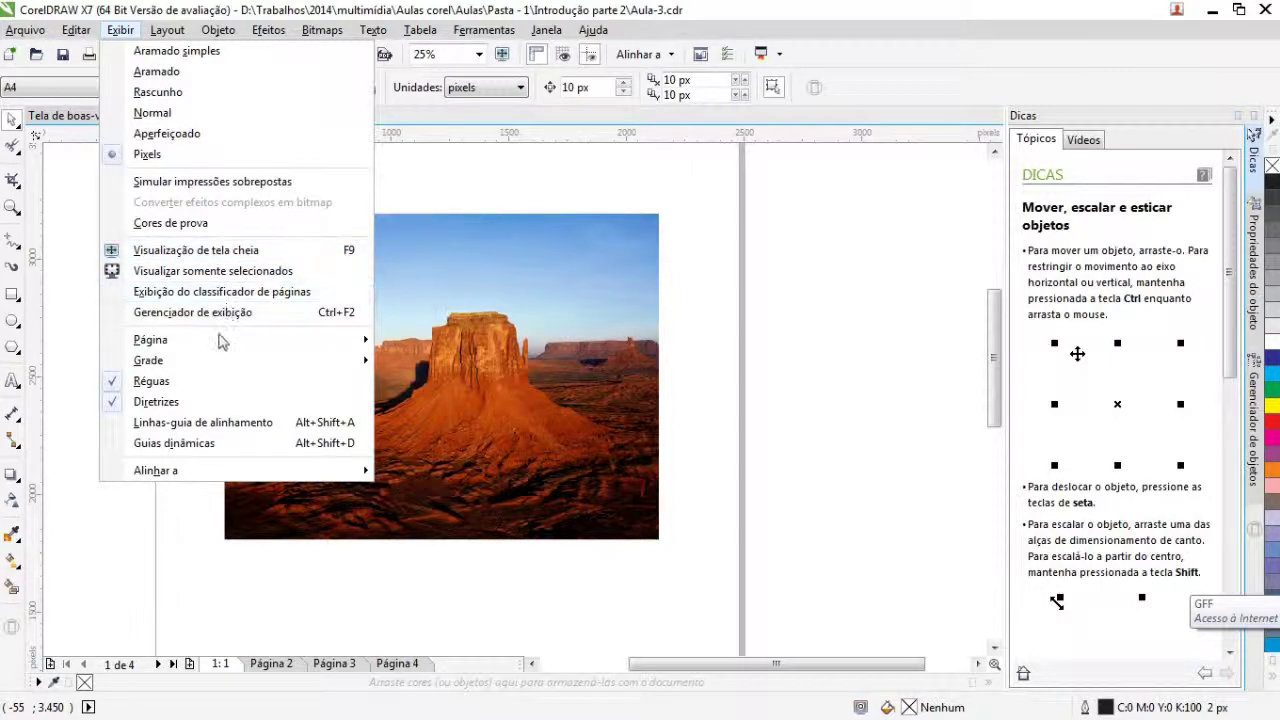
mouse_move(218, 347)
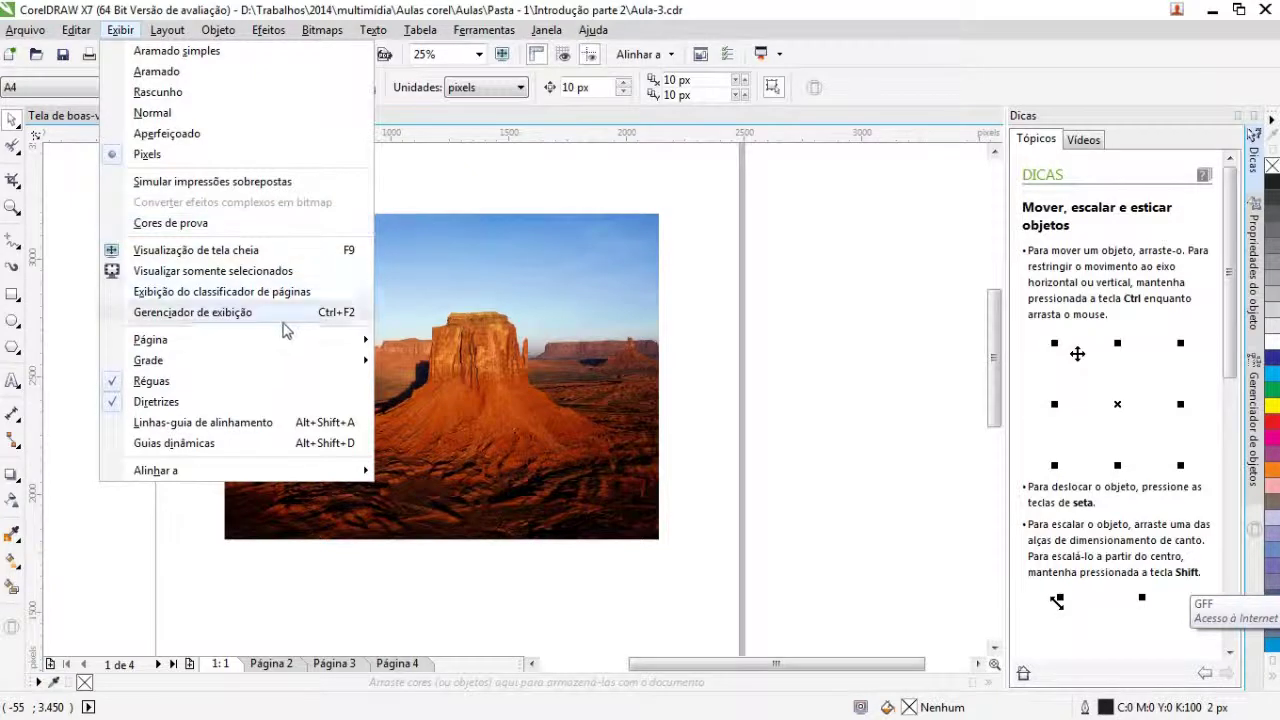
mouse_move(266, 352)
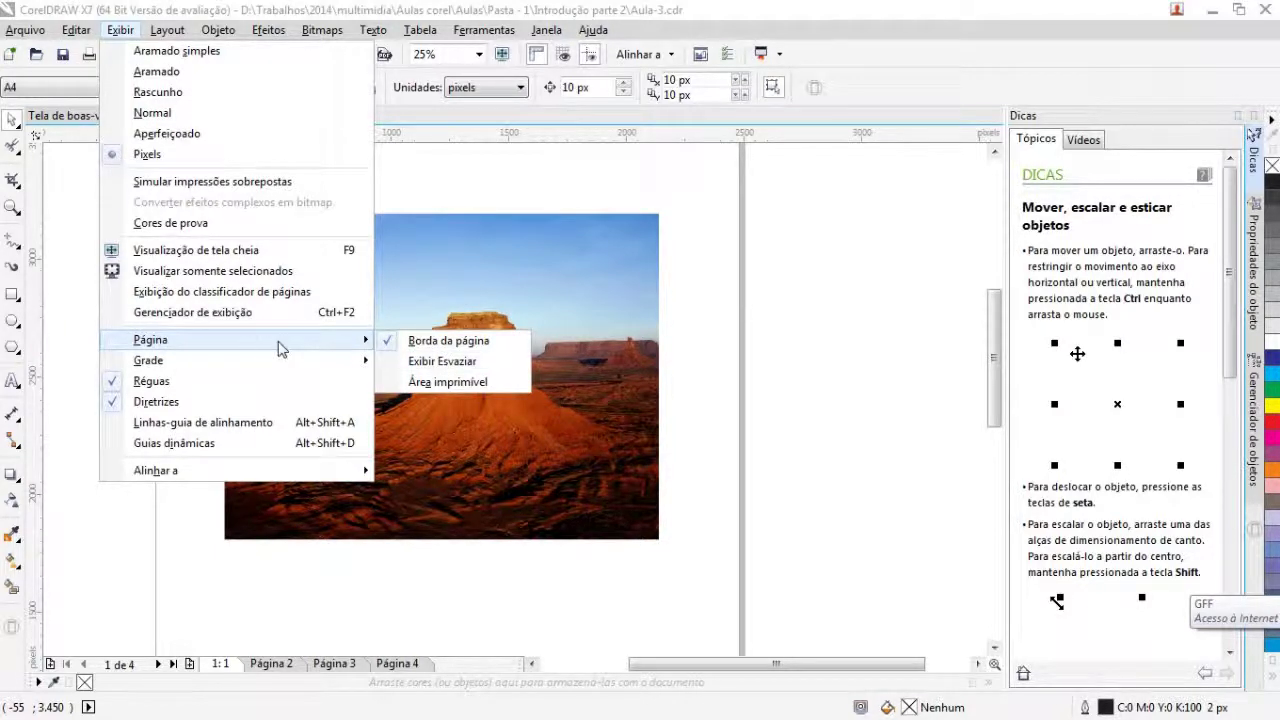
click(411, 340)
scroll(565, 305, down, 4)
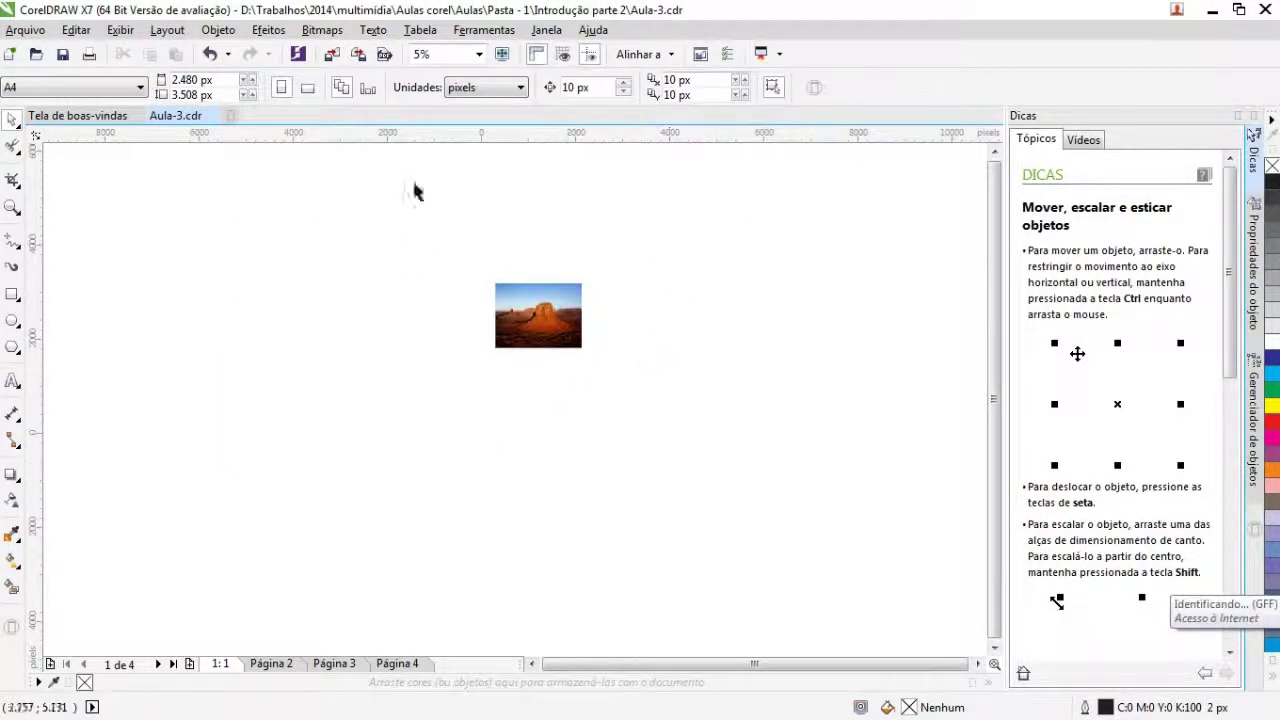
click(121, 31)
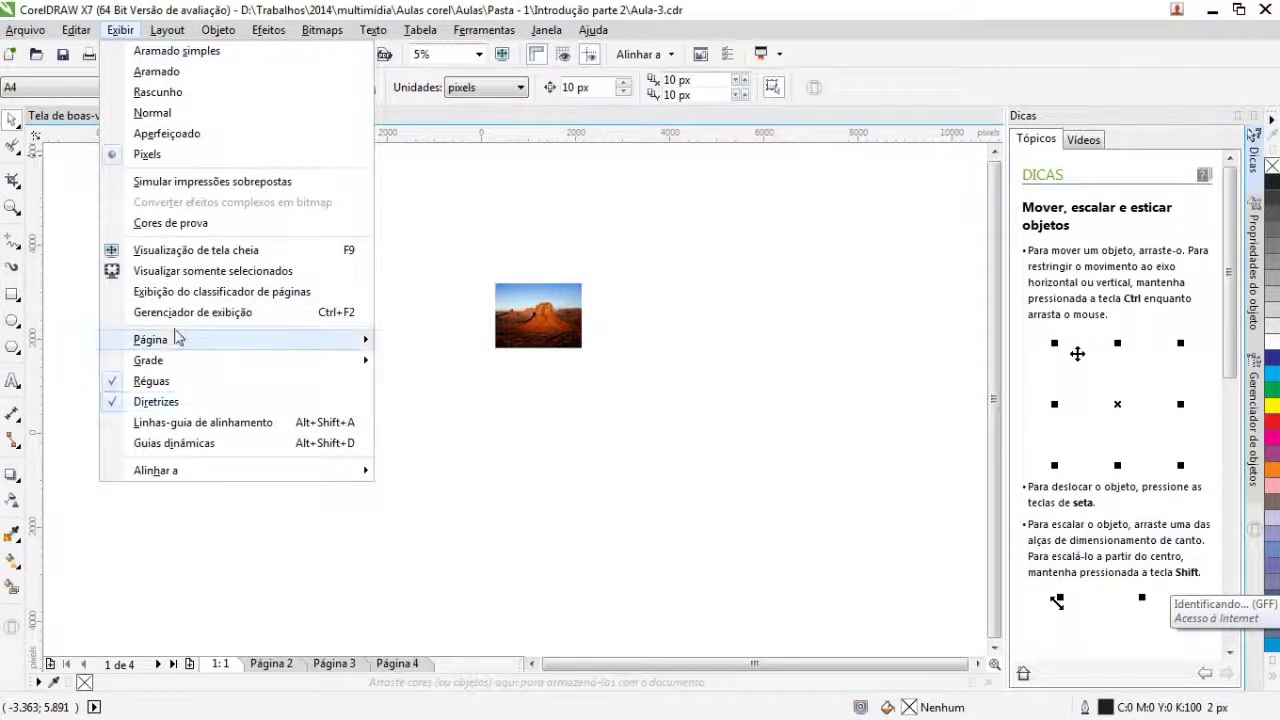
click(440, 341)
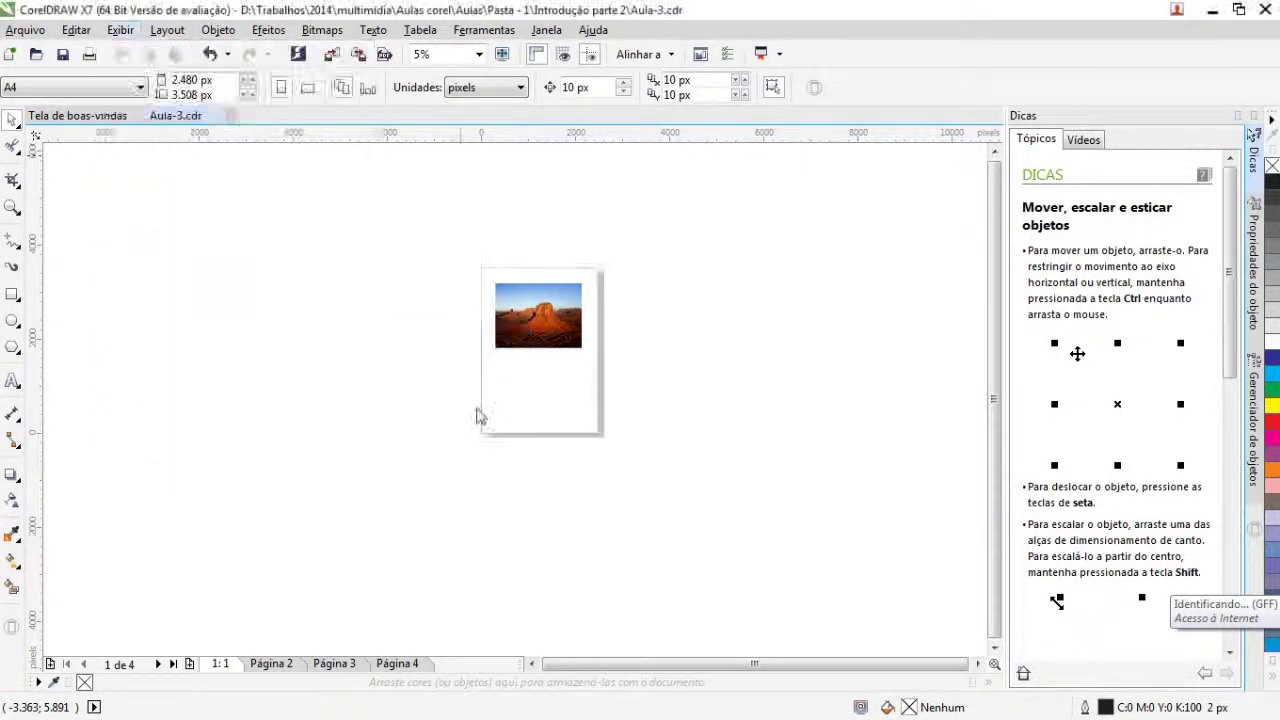
Step: Display the page's bleed area (Exibir Esvaziar) and hide it again
click(121, 31)
mouse_move(362, 342)
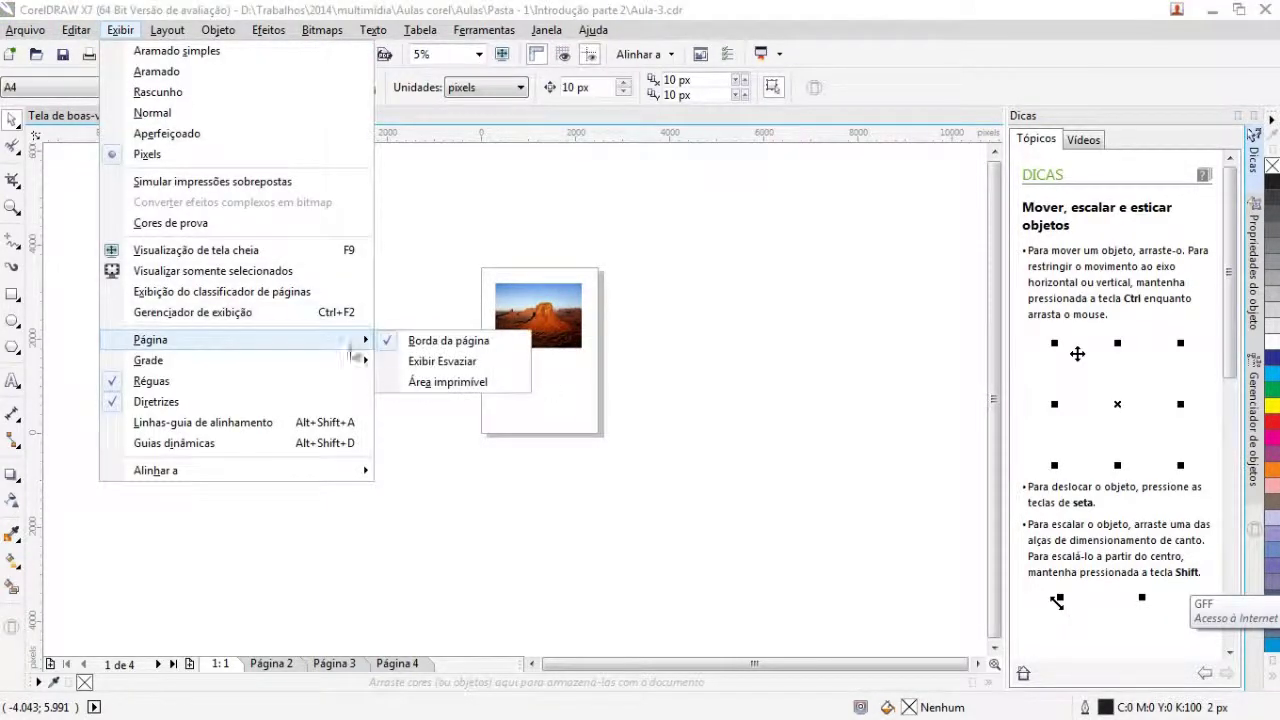
click(418, 364)
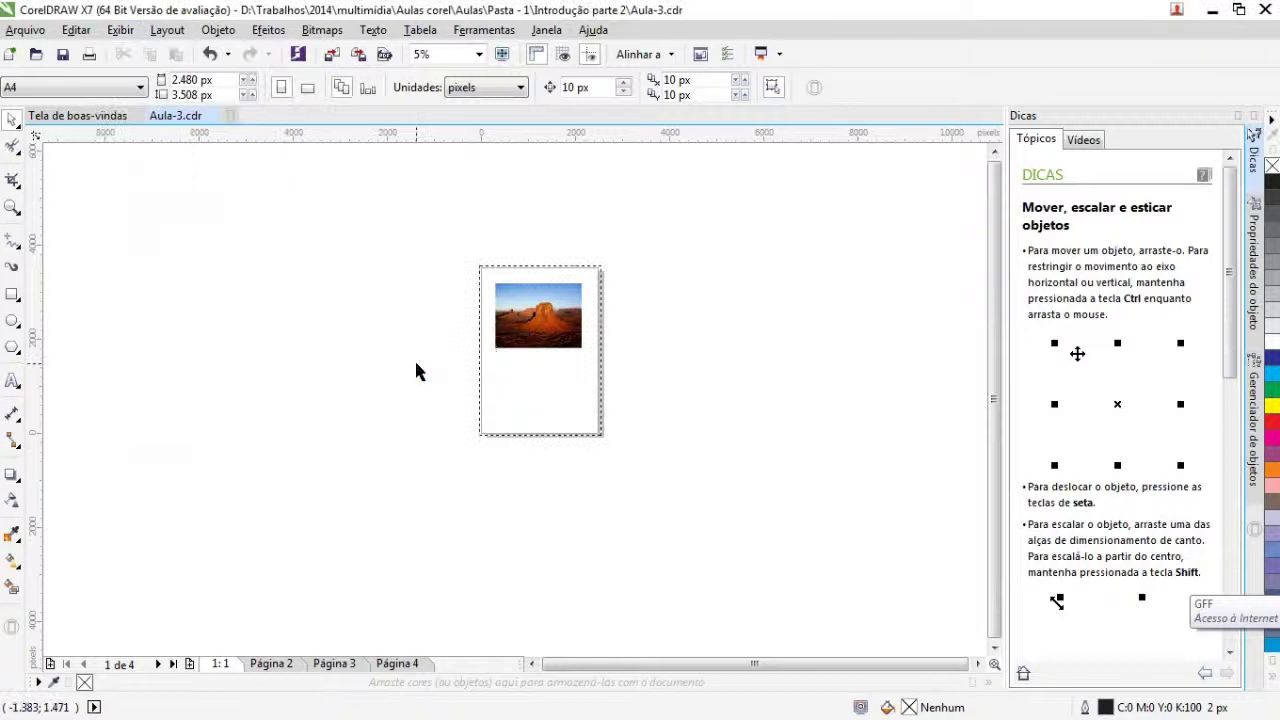
click(118, 31)
mouse_move(340, 340)
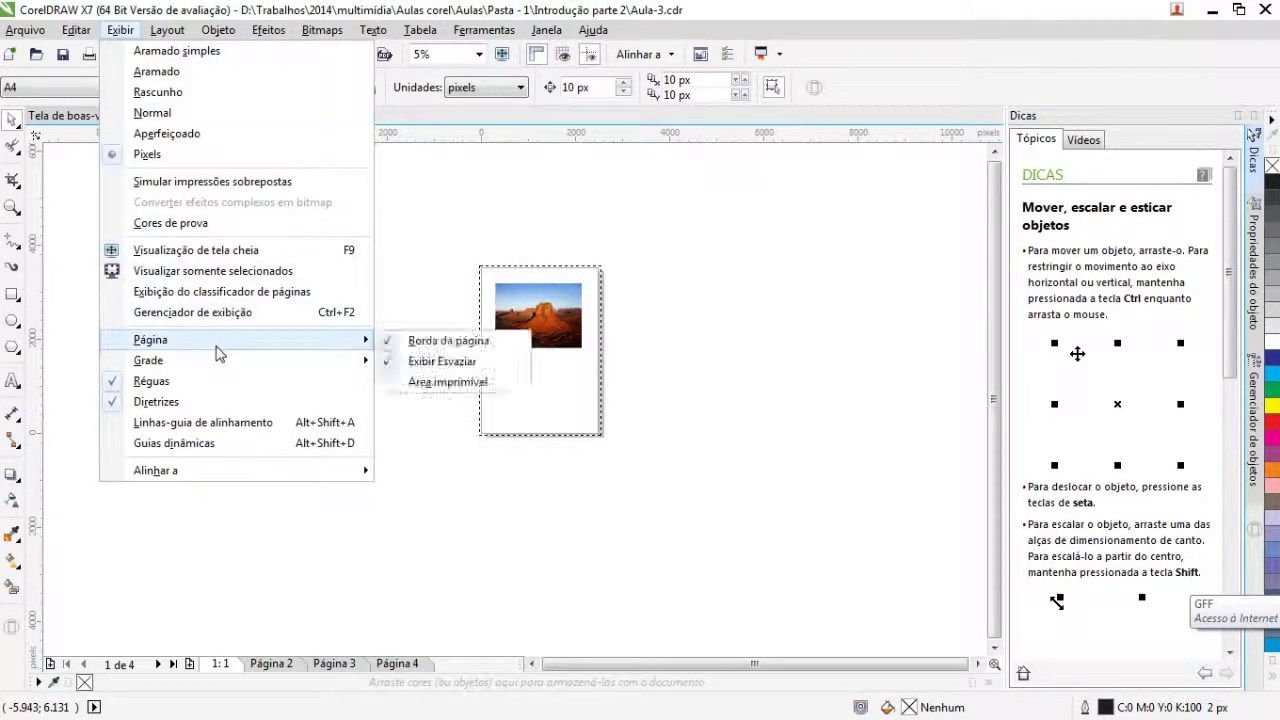
click(436, 364)
click(120, 30)
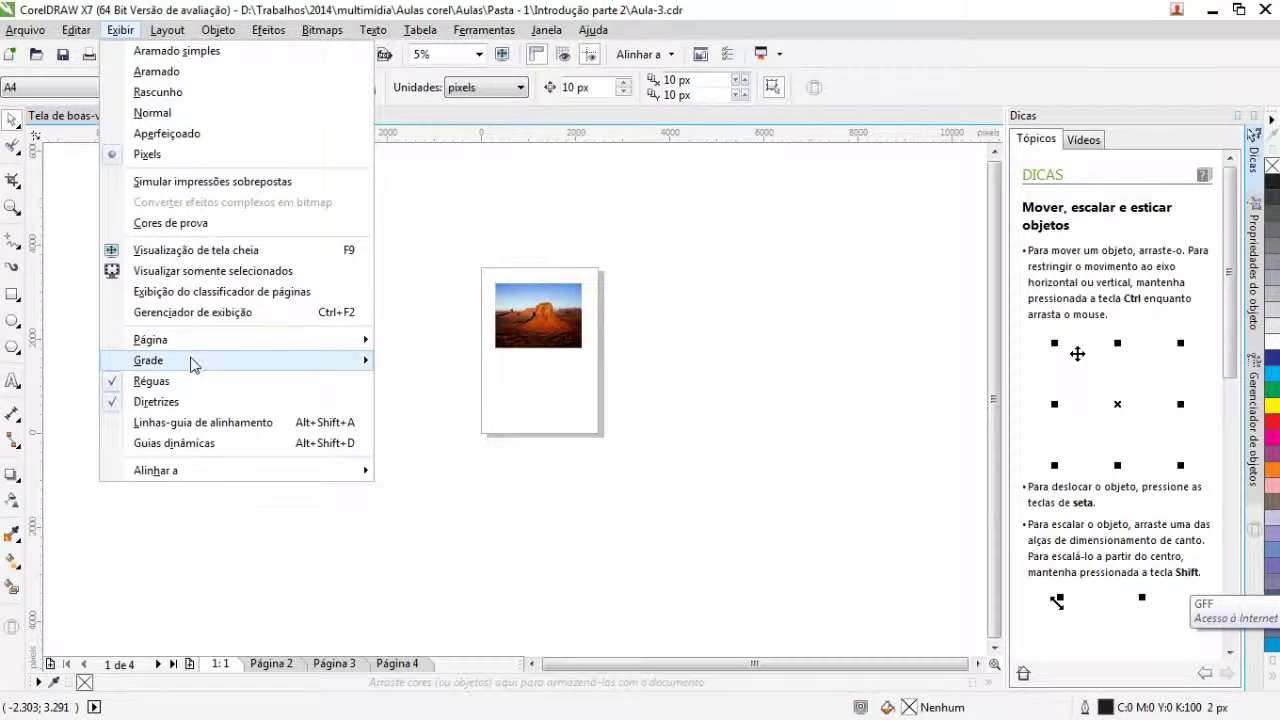
mouse_move(194, 366)
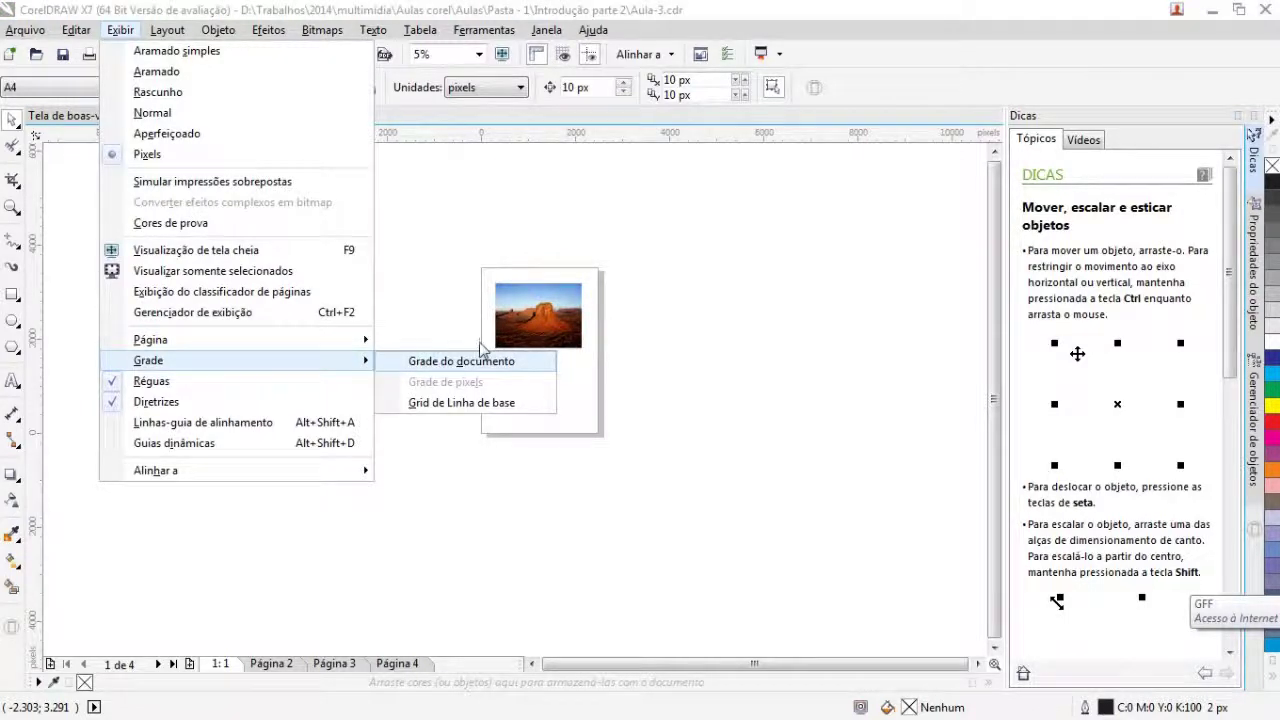
click(631, 438)
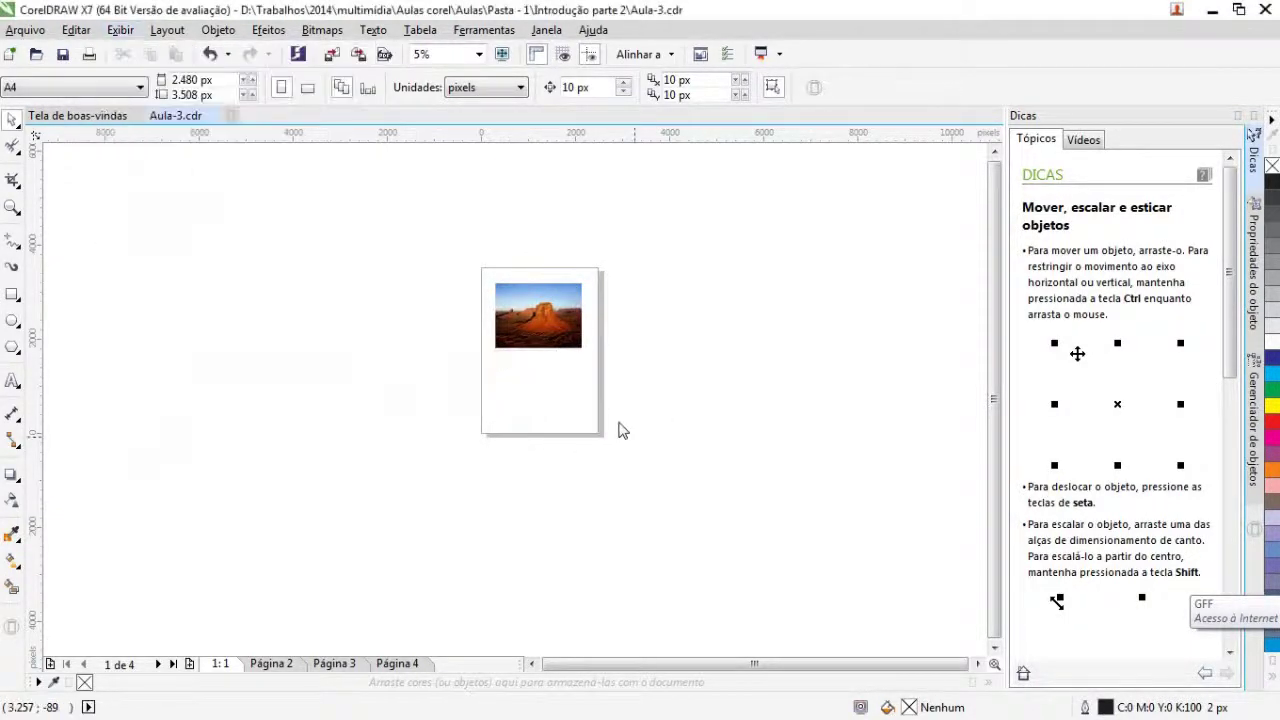
scroll(567, 367, up, 1)
scroll(994, 430, up, 1)
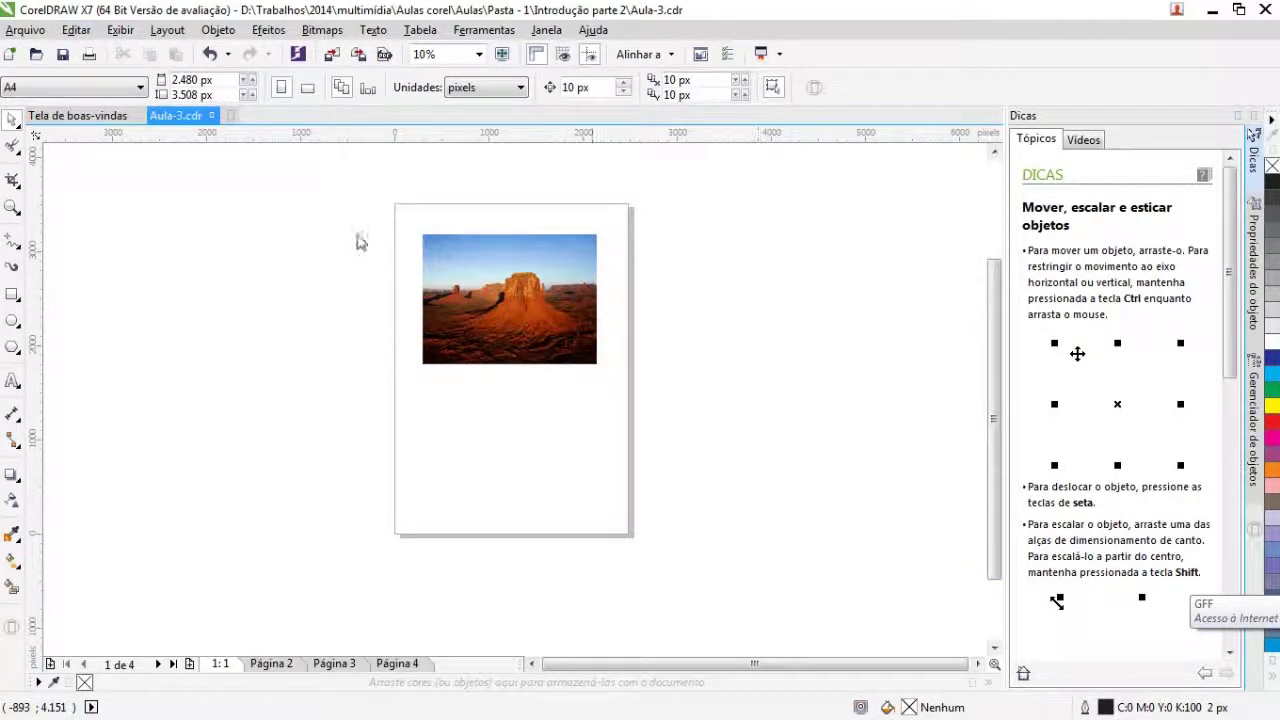
click(127, 37)
click(129, 35)
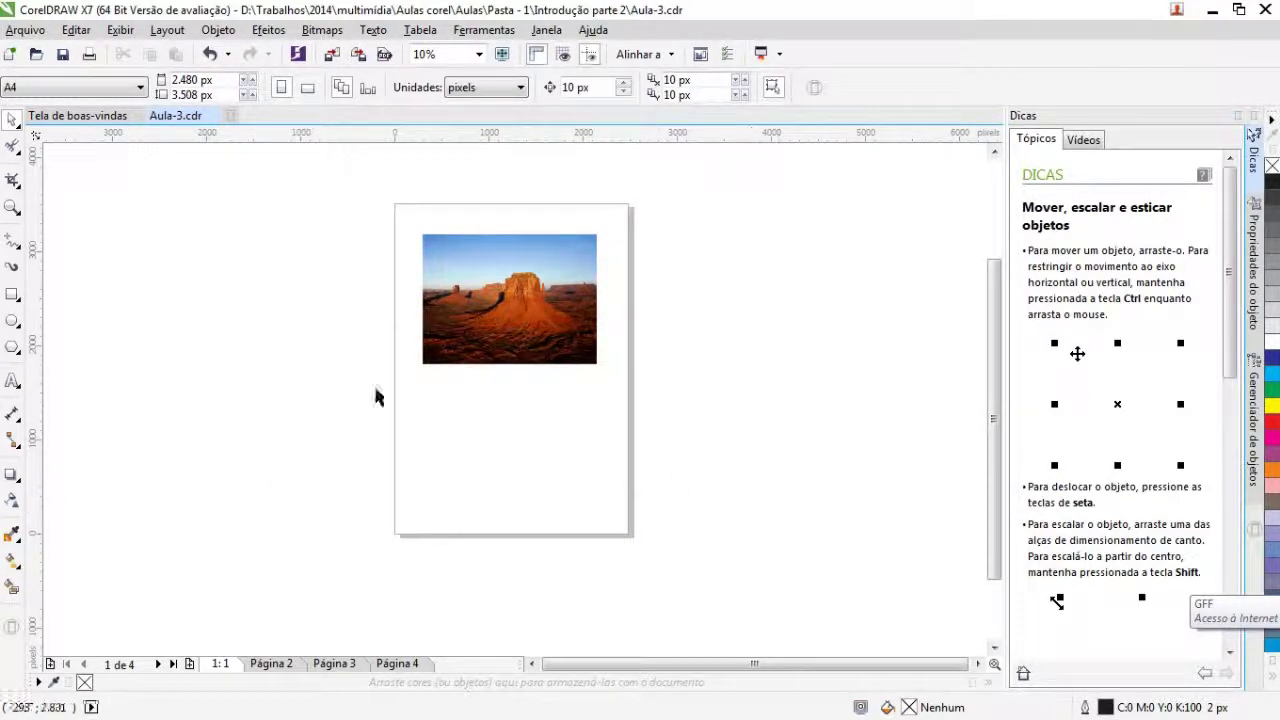
click(179, 34)
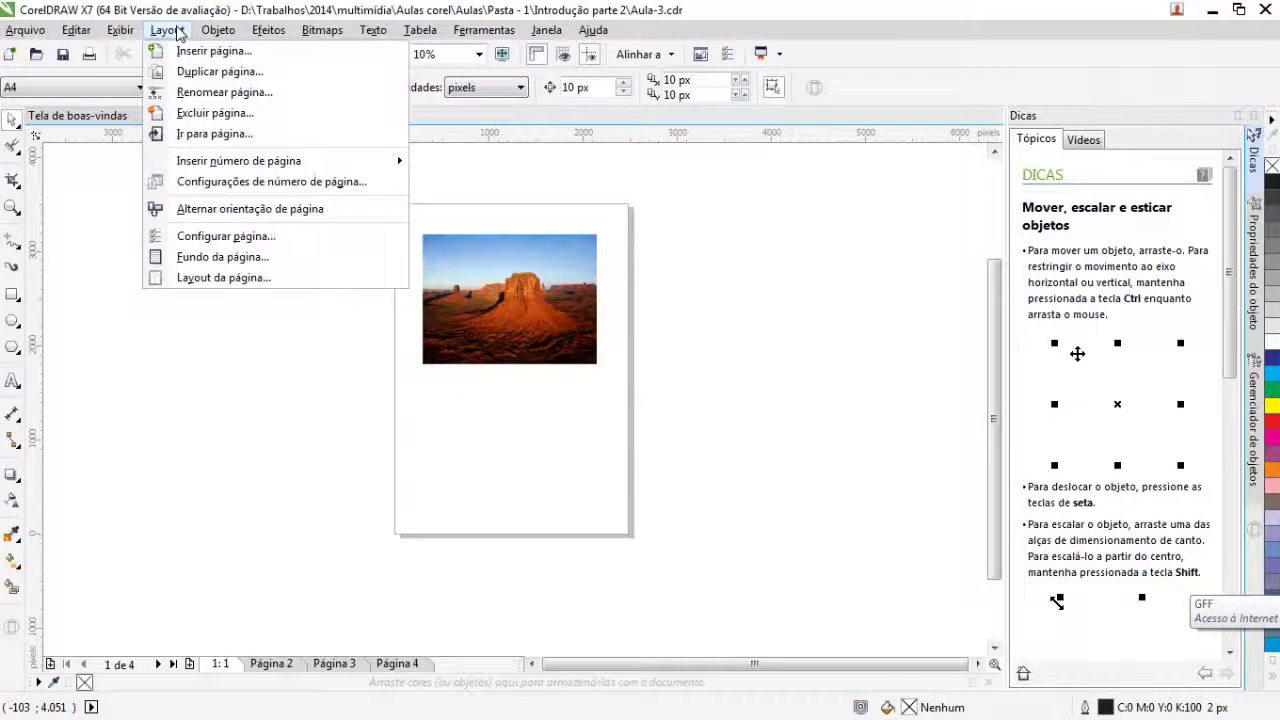
Step: Add a horizontal guideline at about Y 2991 px and a vertical guideline at about X 1007 px across the desert image
mouse_move(125, 33)
click(380, 8)
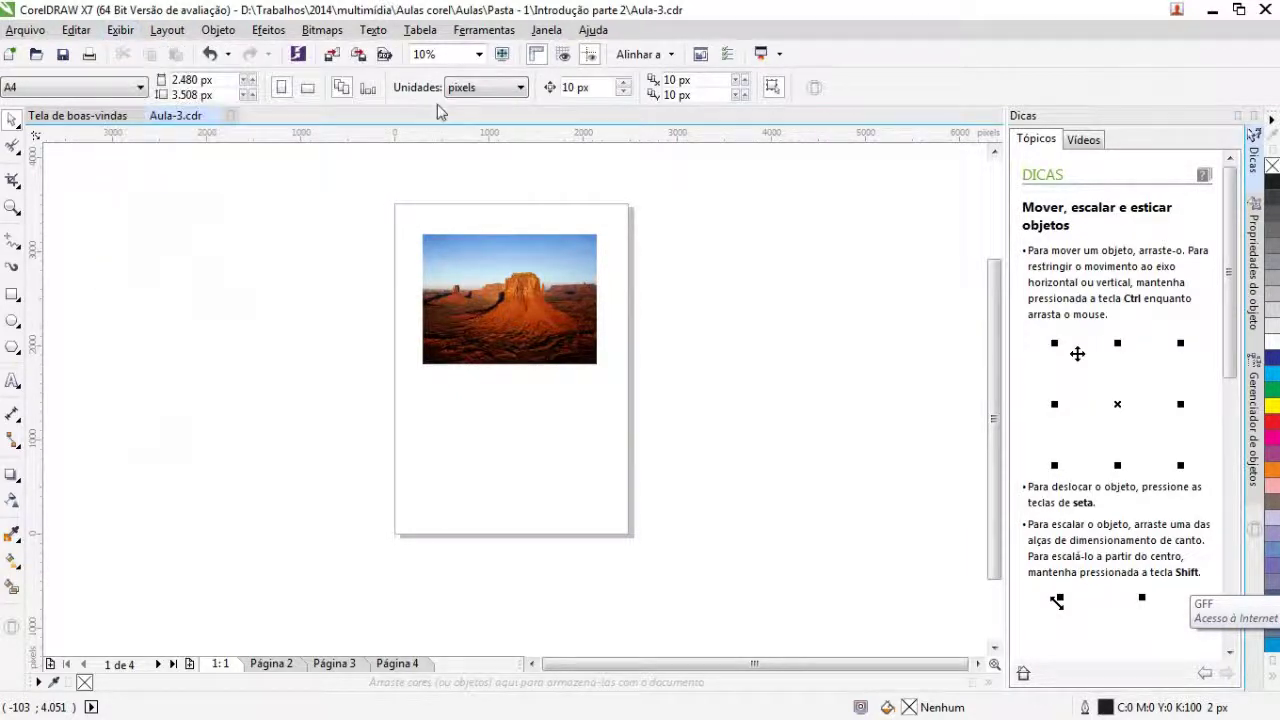
drag(442, 132, 422, 252)
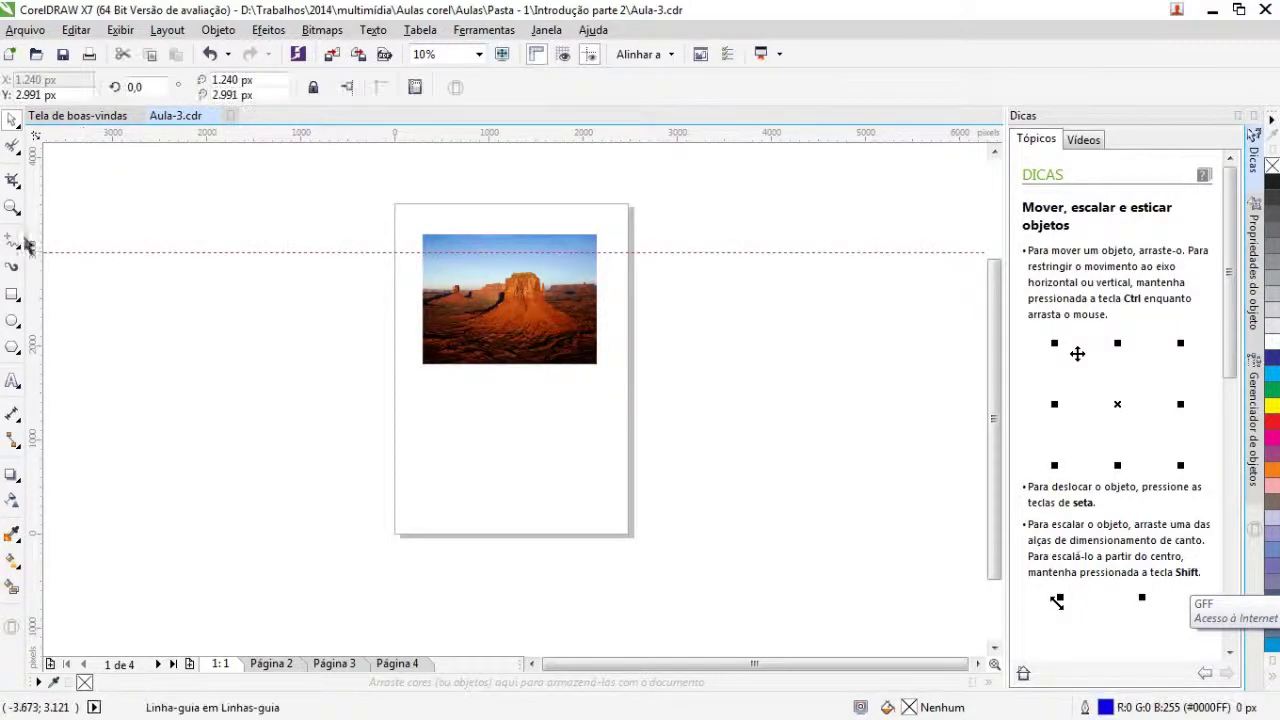
drag(29, 240, 489, 250)
Step: Show the document grid (Grade do documento) behind the desert image, deselect the vertical guideline, and hide the grid again
click(167, 30)
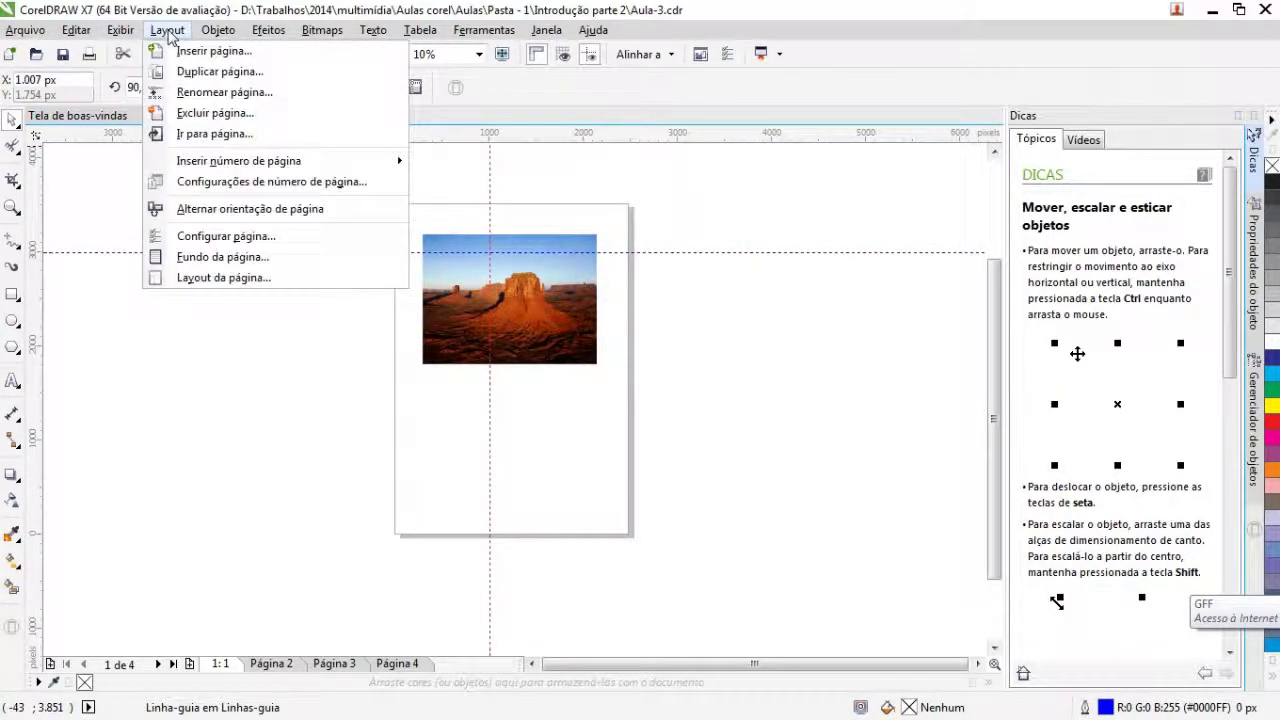
mouse_move(115, 32)
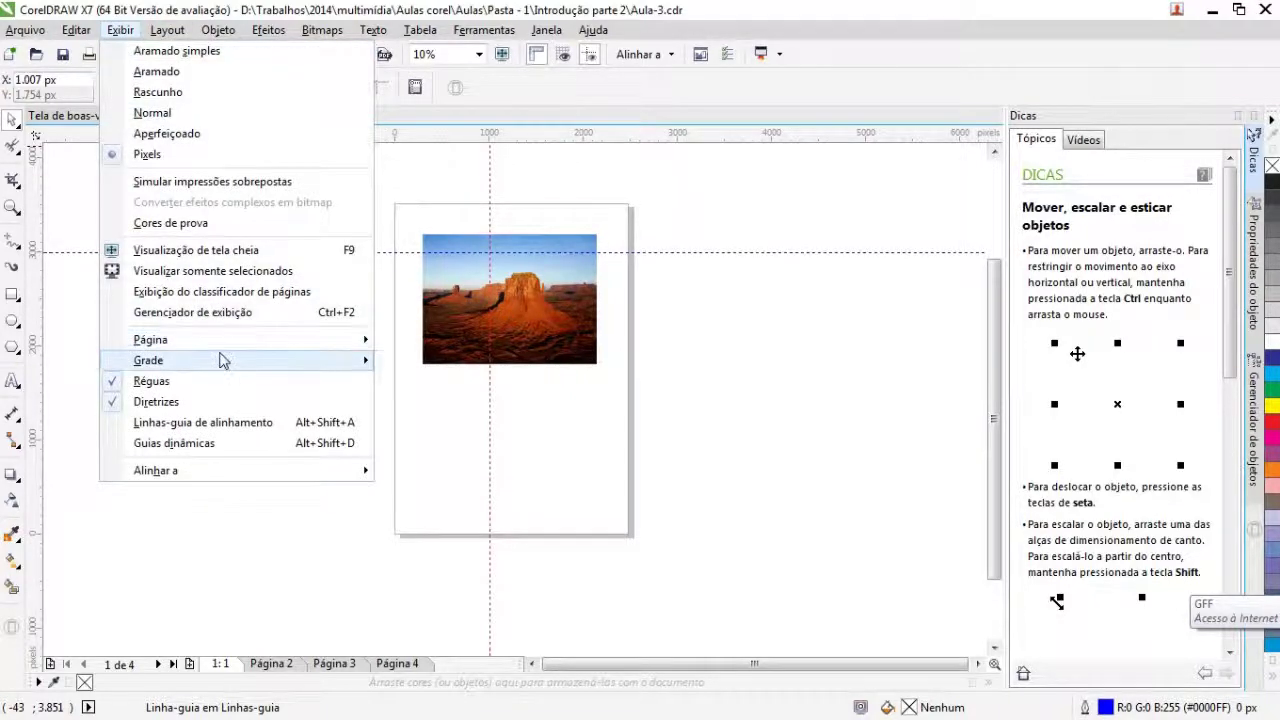
click(450, 361)
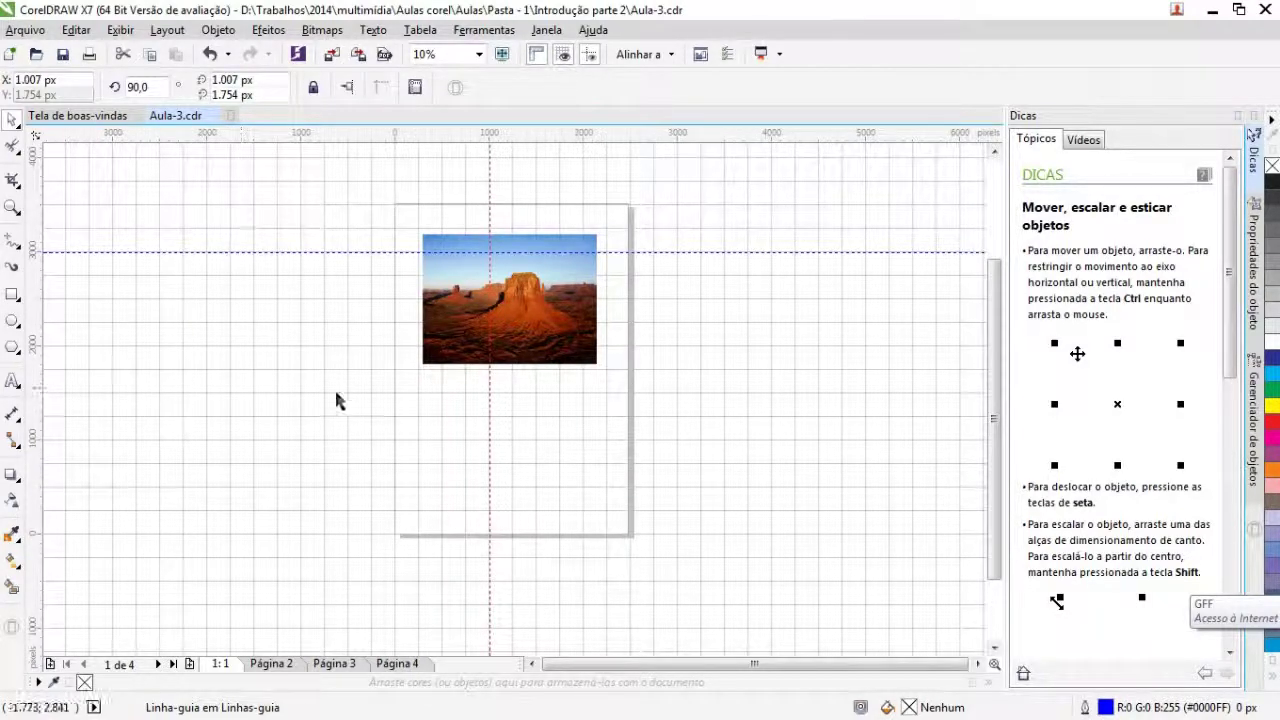
scroll(466, 378, down, 1)
scroll(548, 455, up, 1)
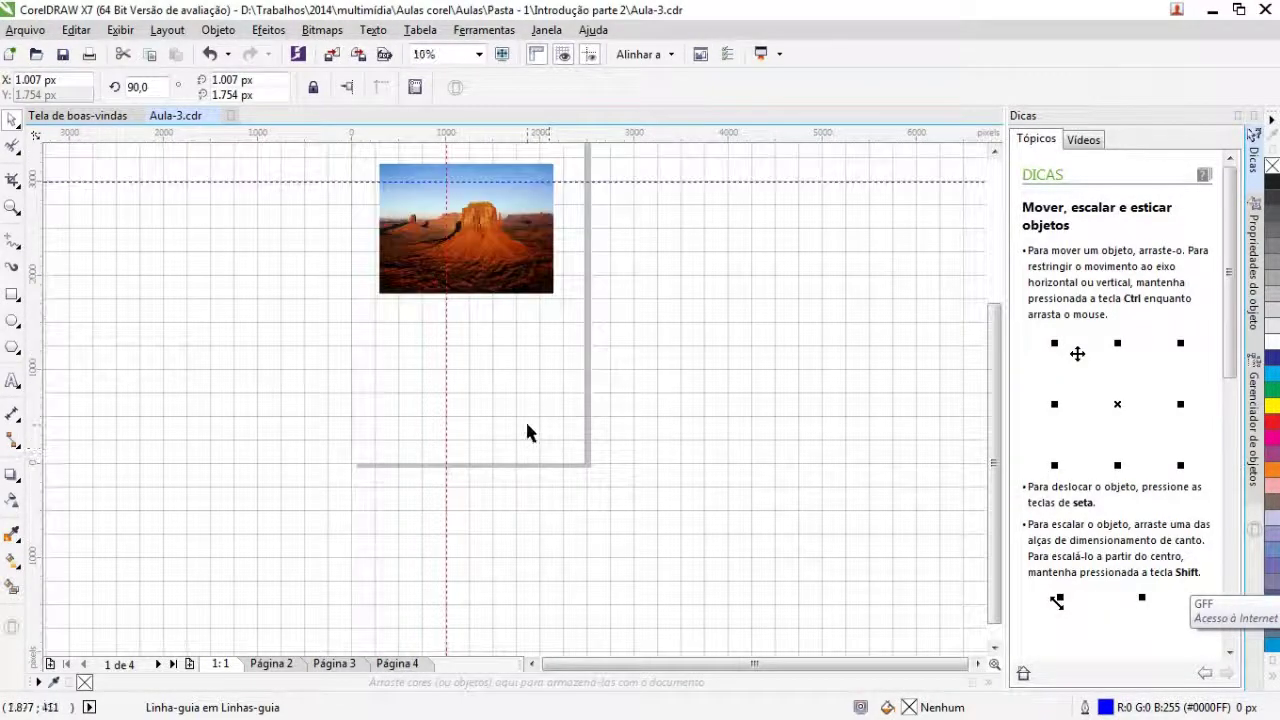
drag(291, 289, 152, 464)
drag(217, 250, 98, 468)
drag(254, 266, 148, 474)
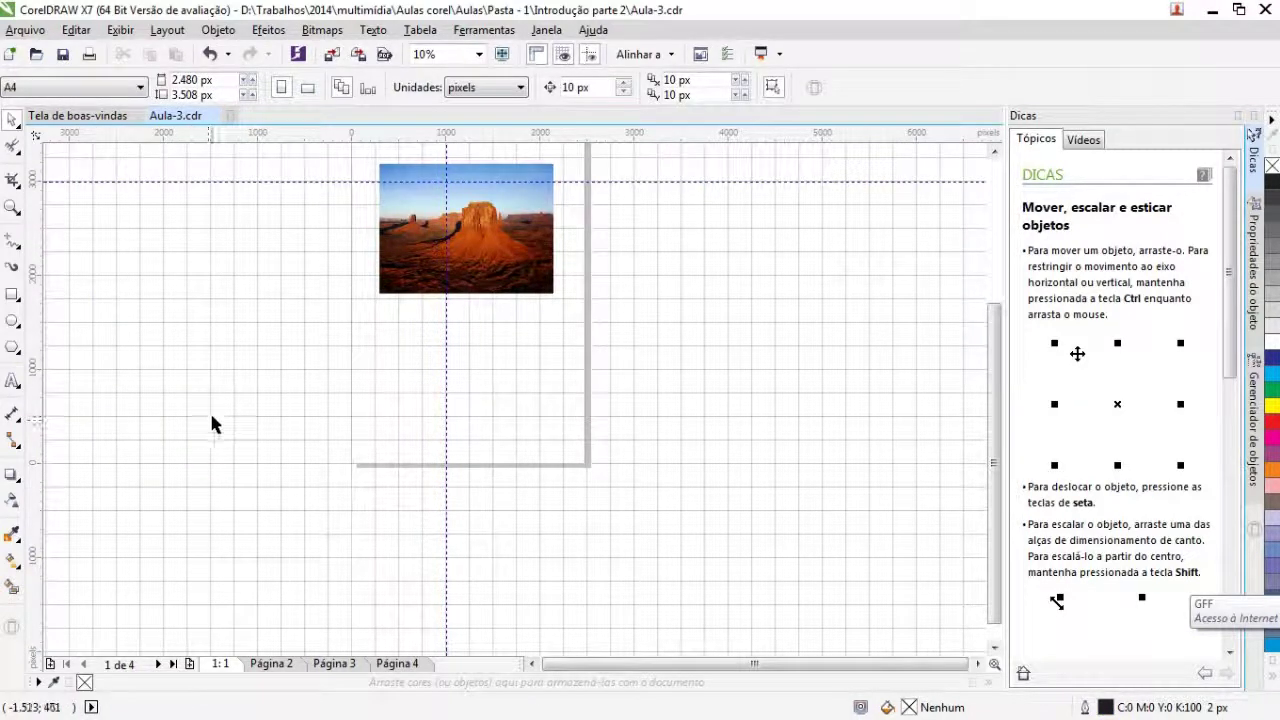
click(117, 31)
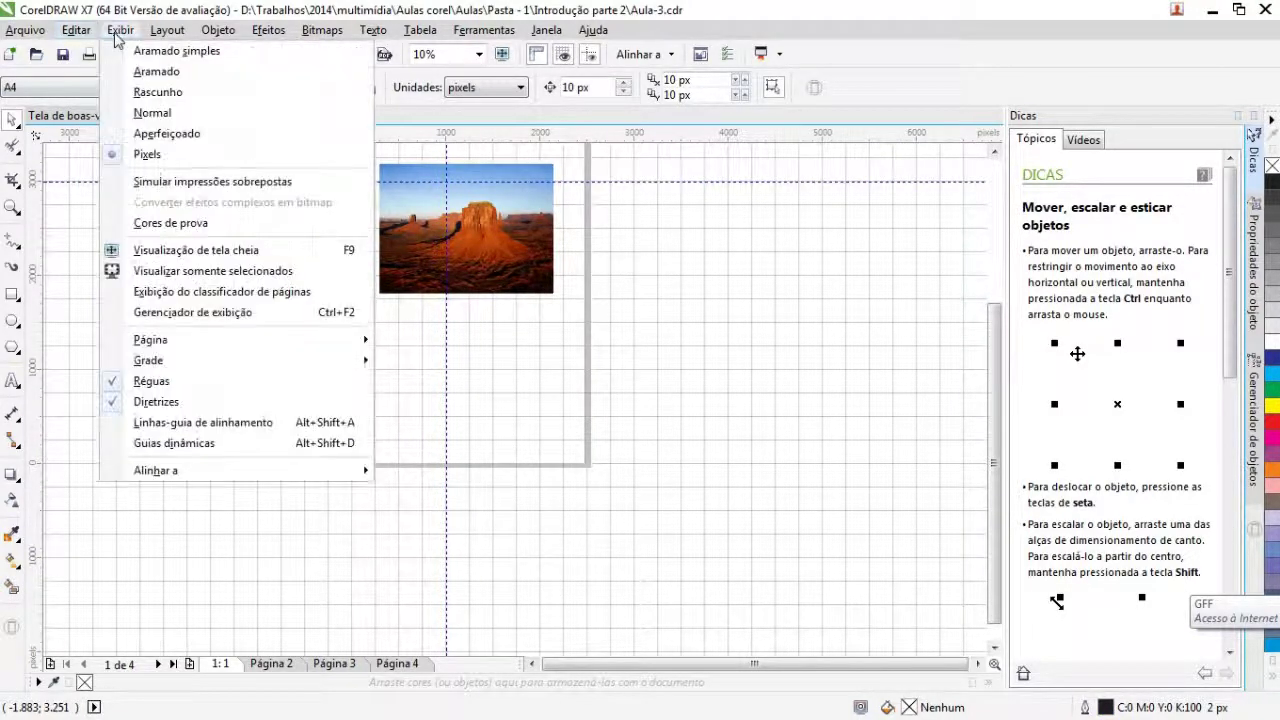
mouse_move(220, 362)
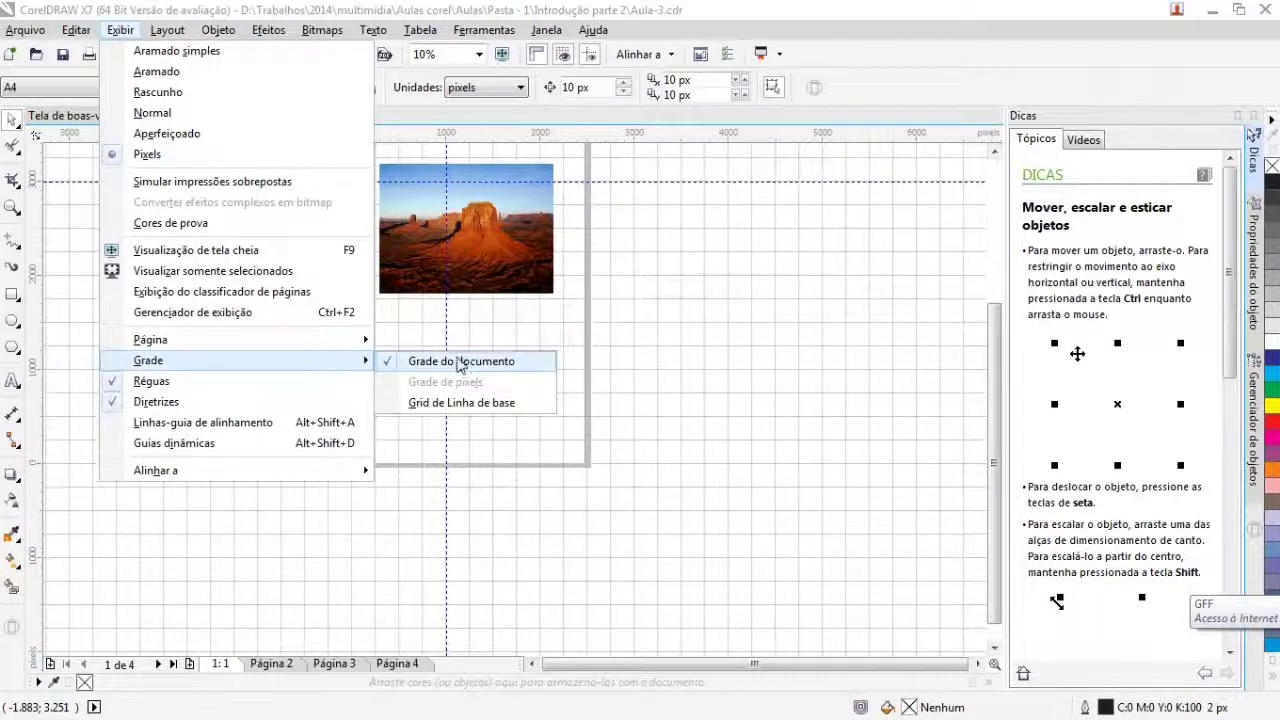
click(460, 362)
Step: Display the baseline grid (Grid de Linha de base) on the page and examine its lines up close
click(120, 32)
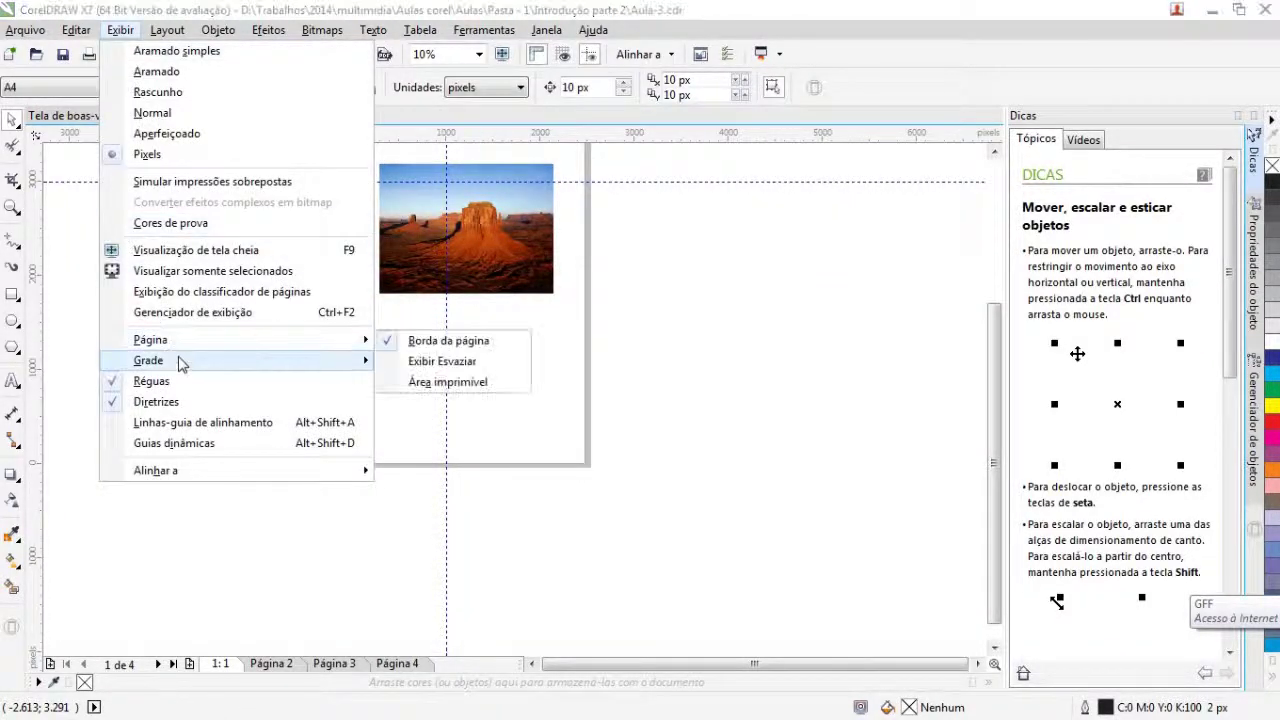
mouse_move(190, 361)
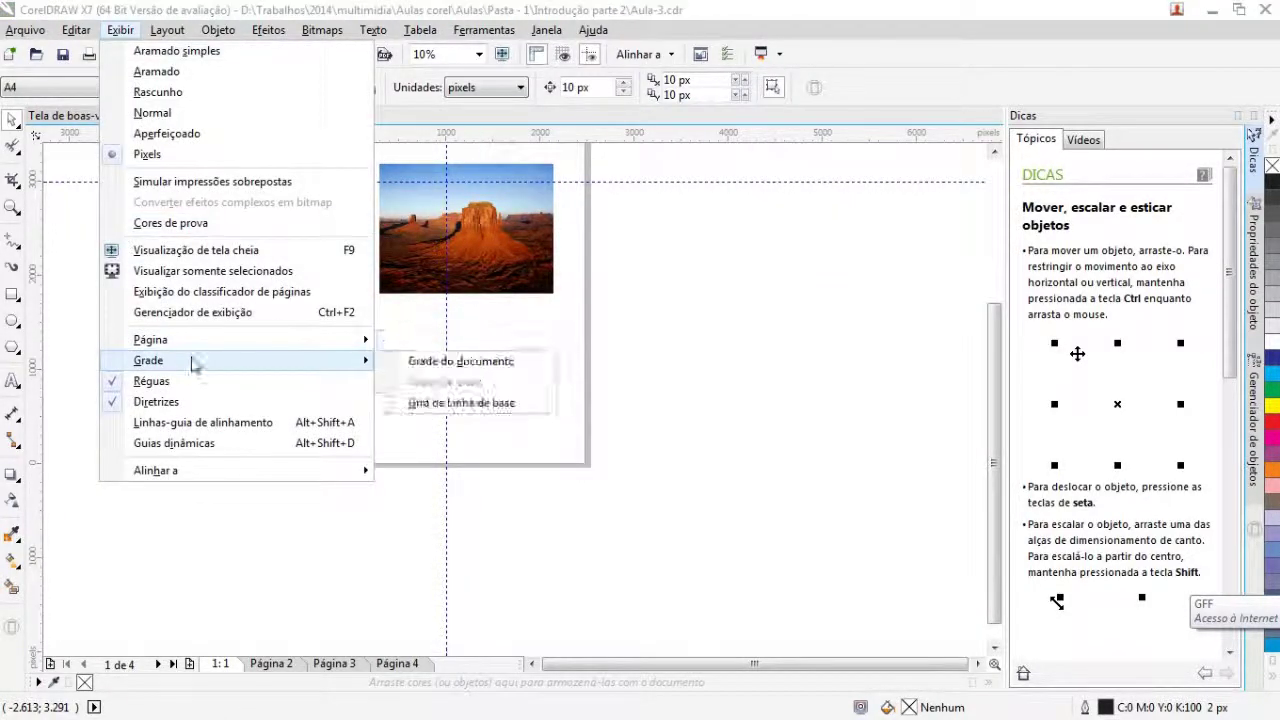
click(500, 403)
scroll(497, 411, up, 2)
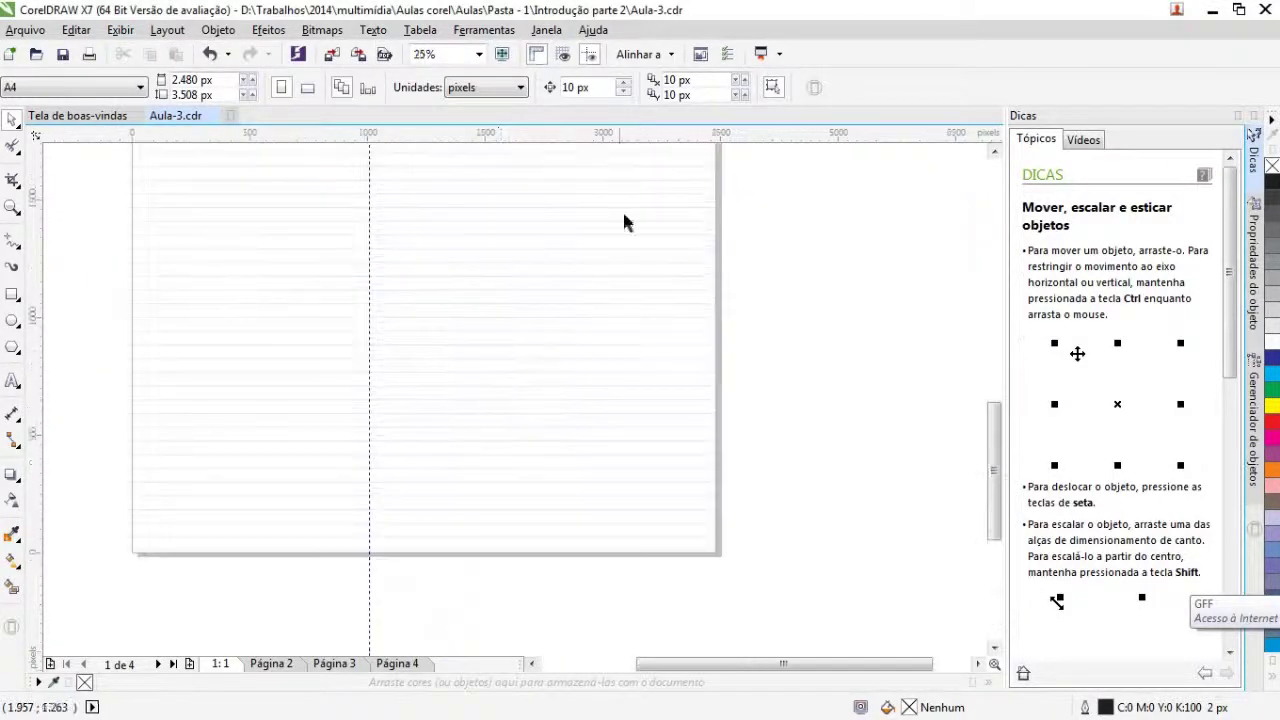
scroll(544, 342, up, 1)
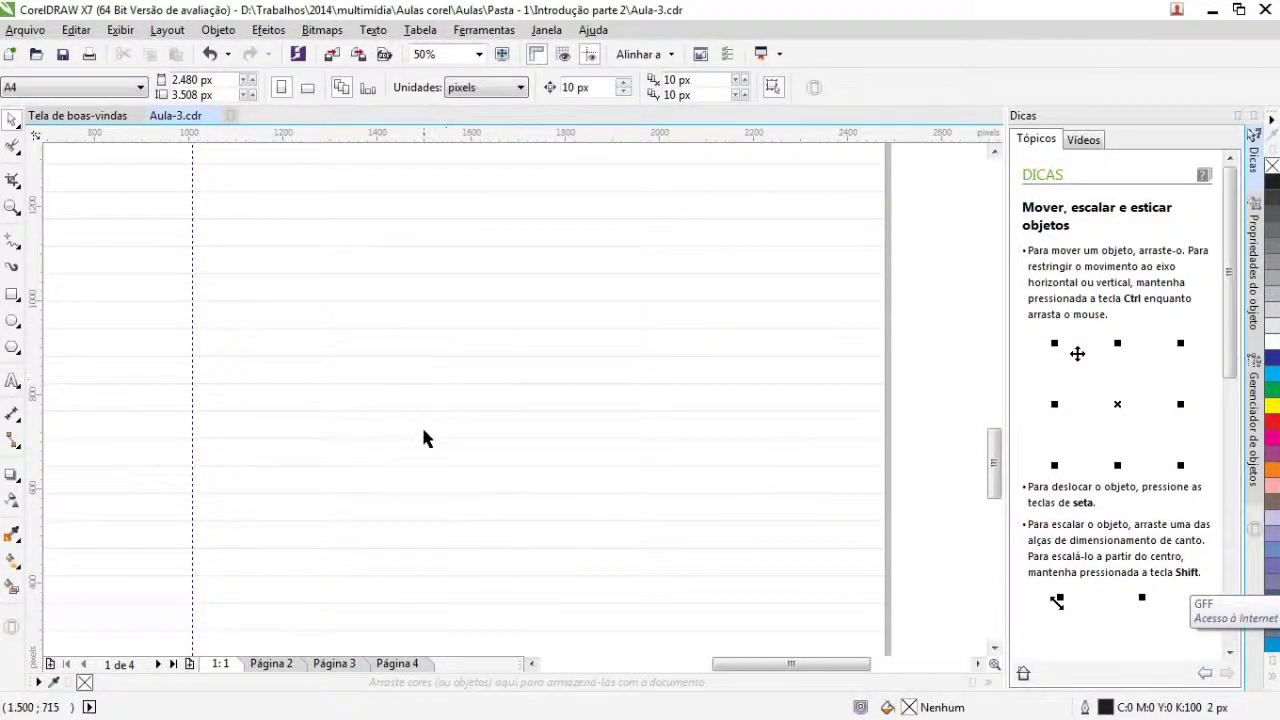
scroll(421, 443, down, 3)
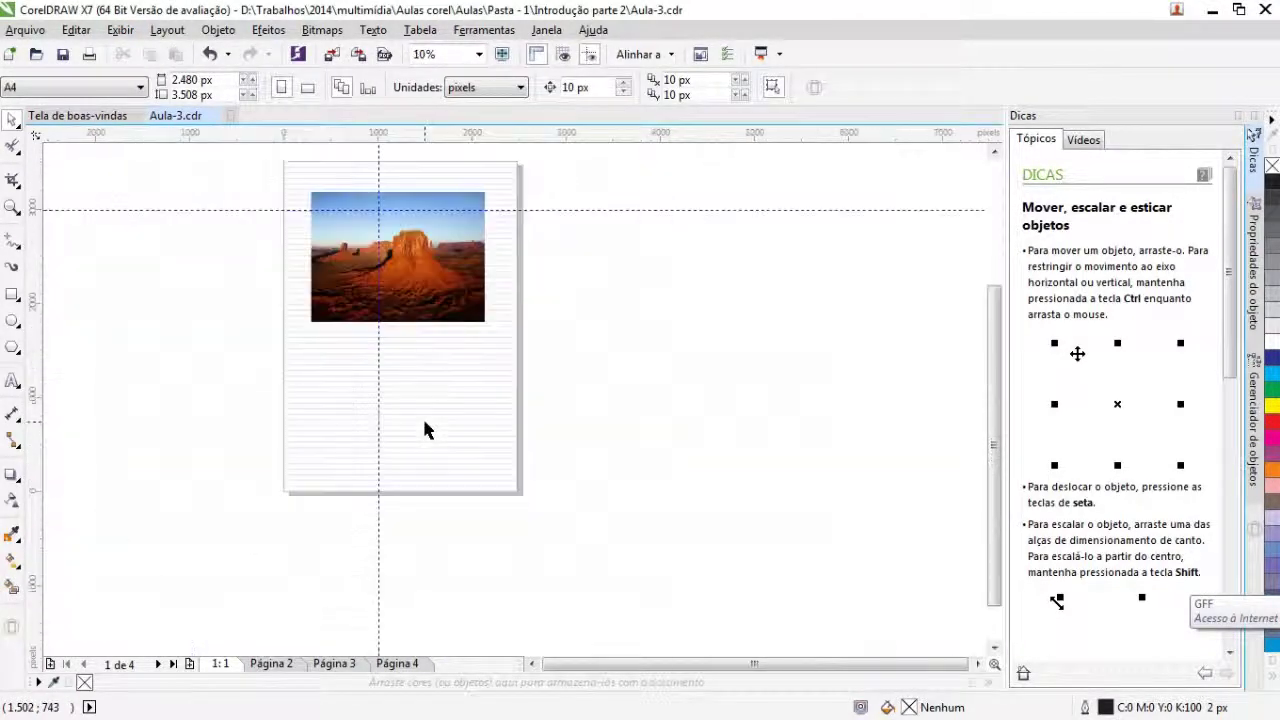
Step: Hide the baseline grid (Grid de Linha de base) on the page with the desert image
click(120, 30)
mouse_move(189, 360)
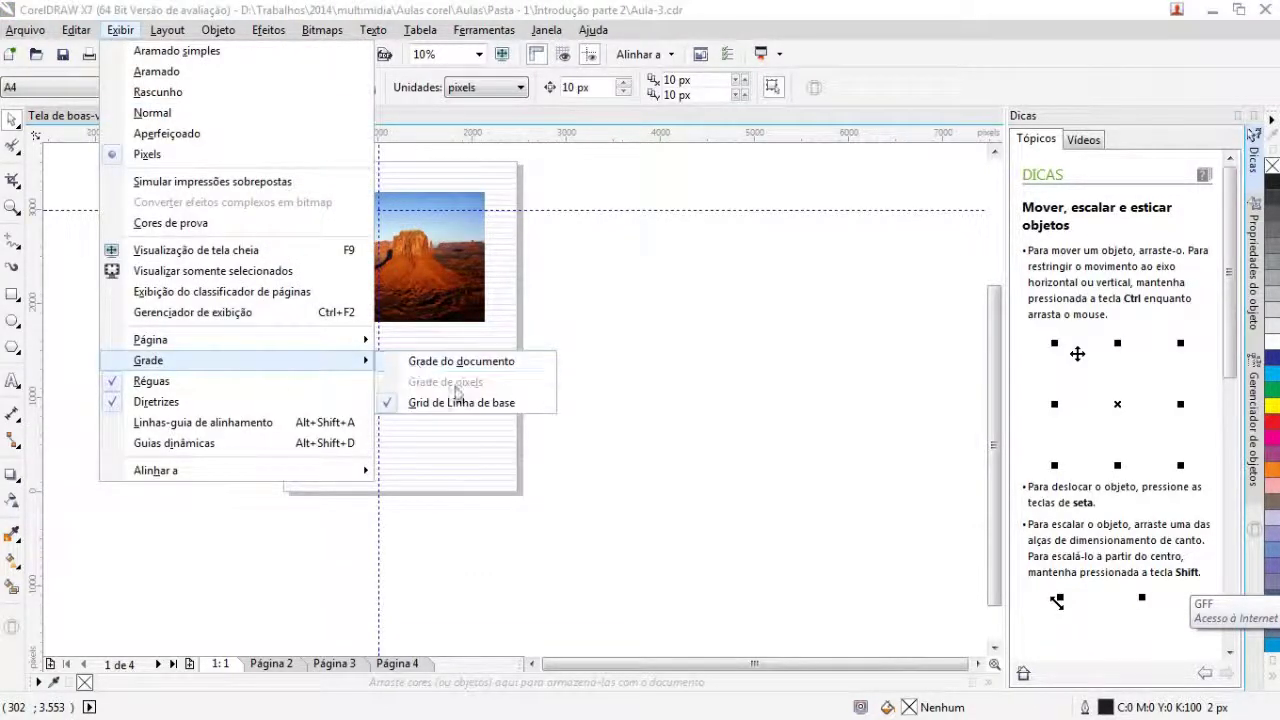
click(440, 402)
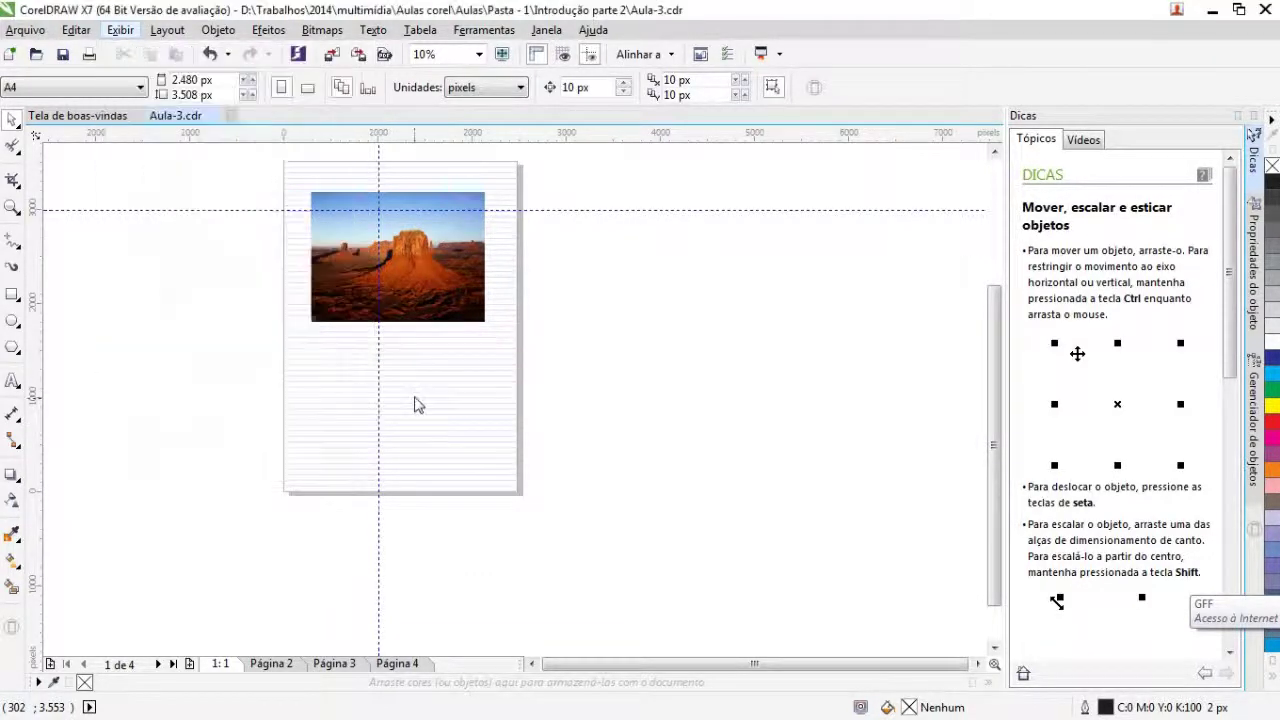
Step: Hide the rulers (Réguas) around the drawing area and display them again
click(120, 30)
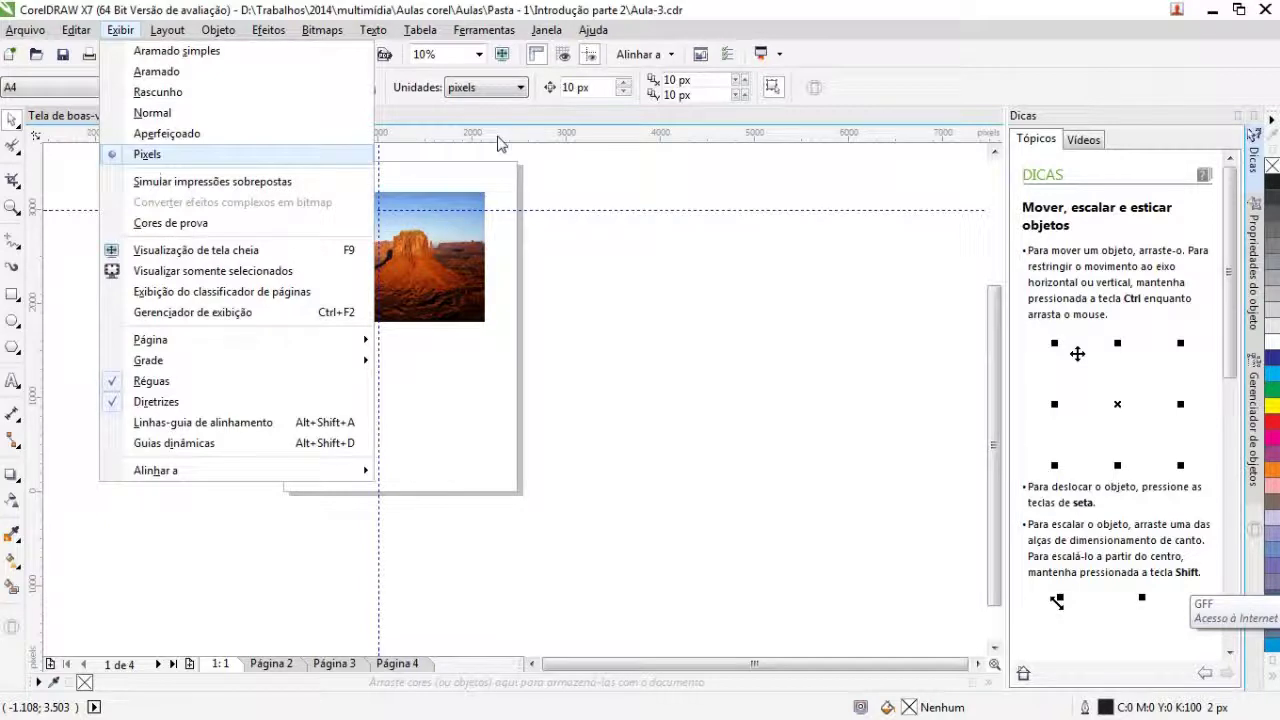
click(181, 389)
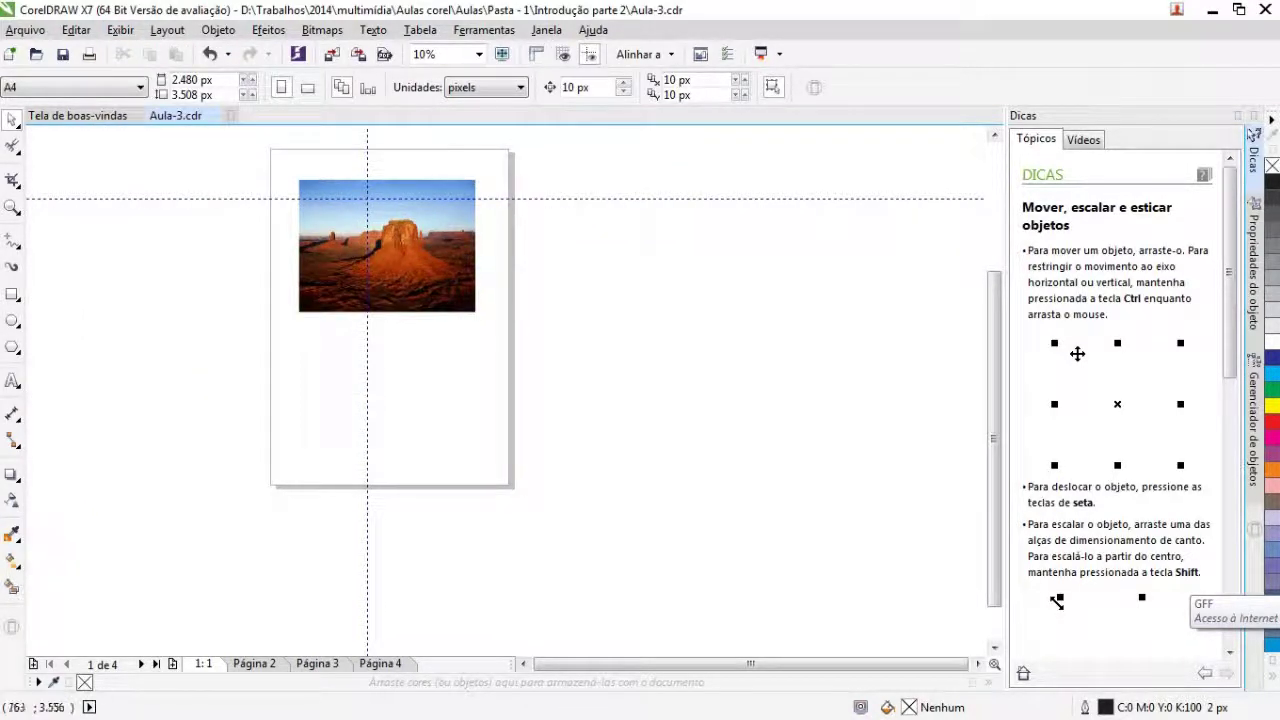
click(127, 38)
click(150, 294)
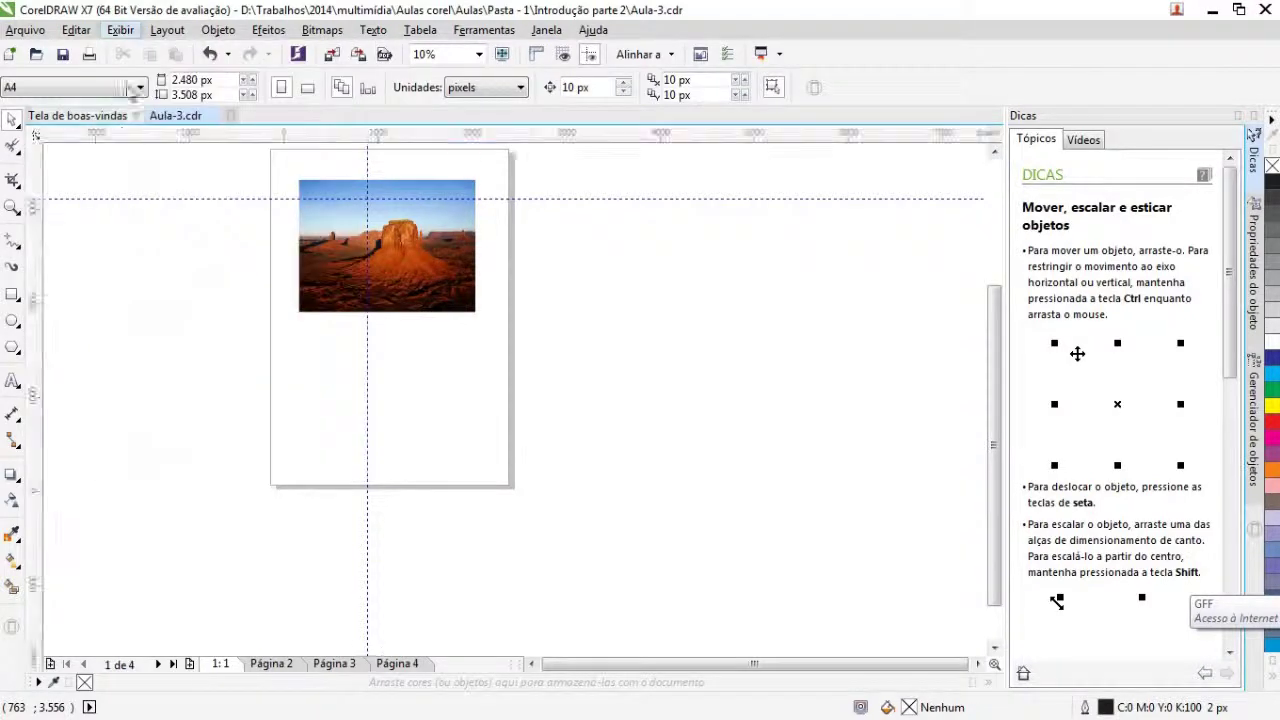
click(137, 38)
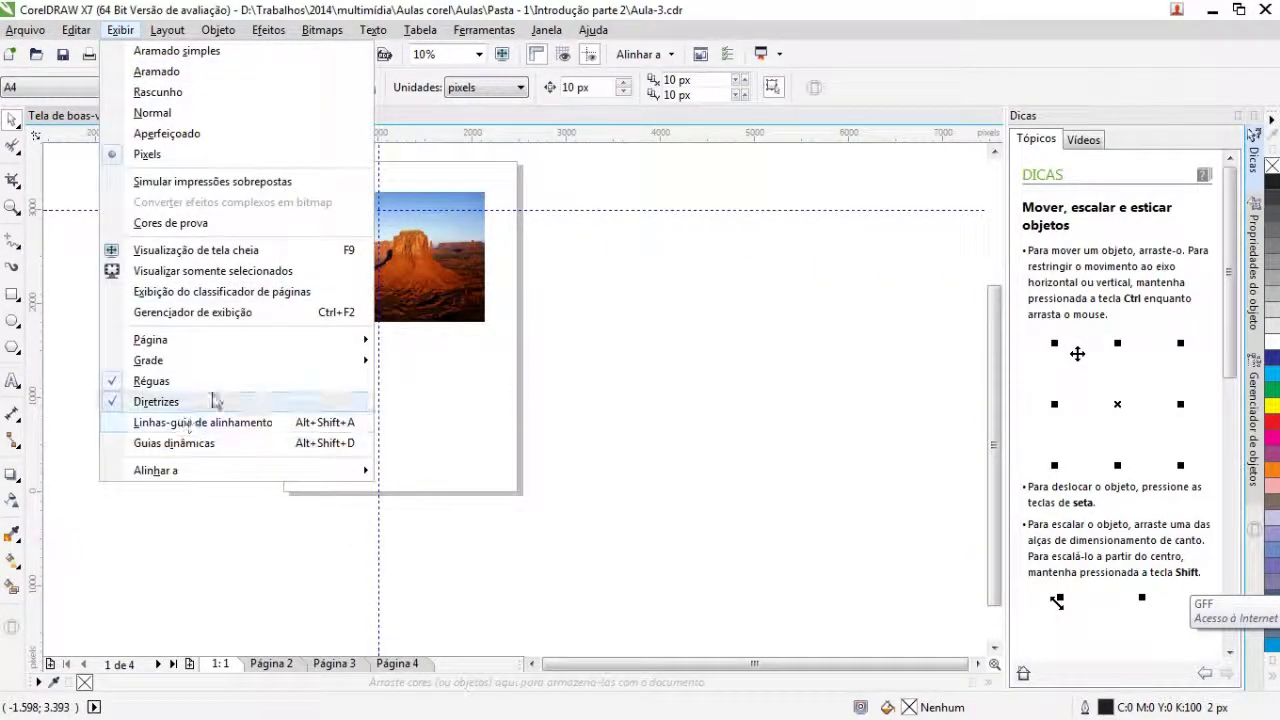
mouse_move(190, 476)
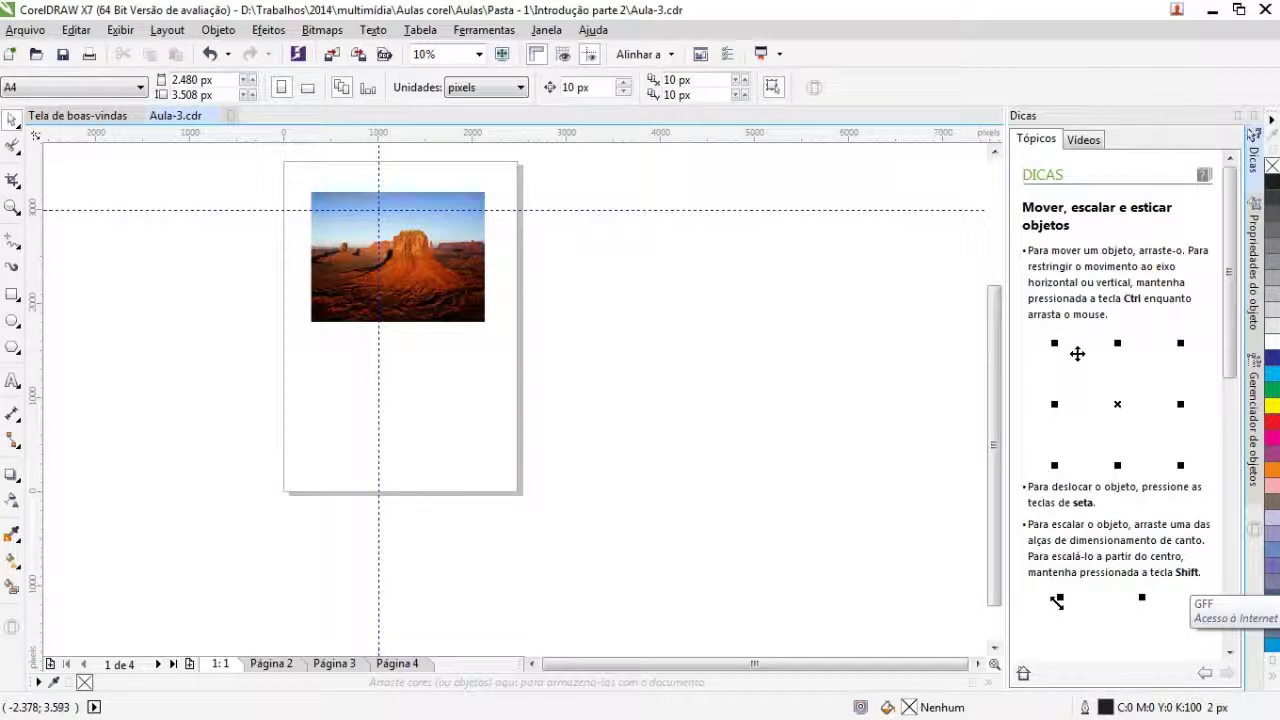
click(158, 30)
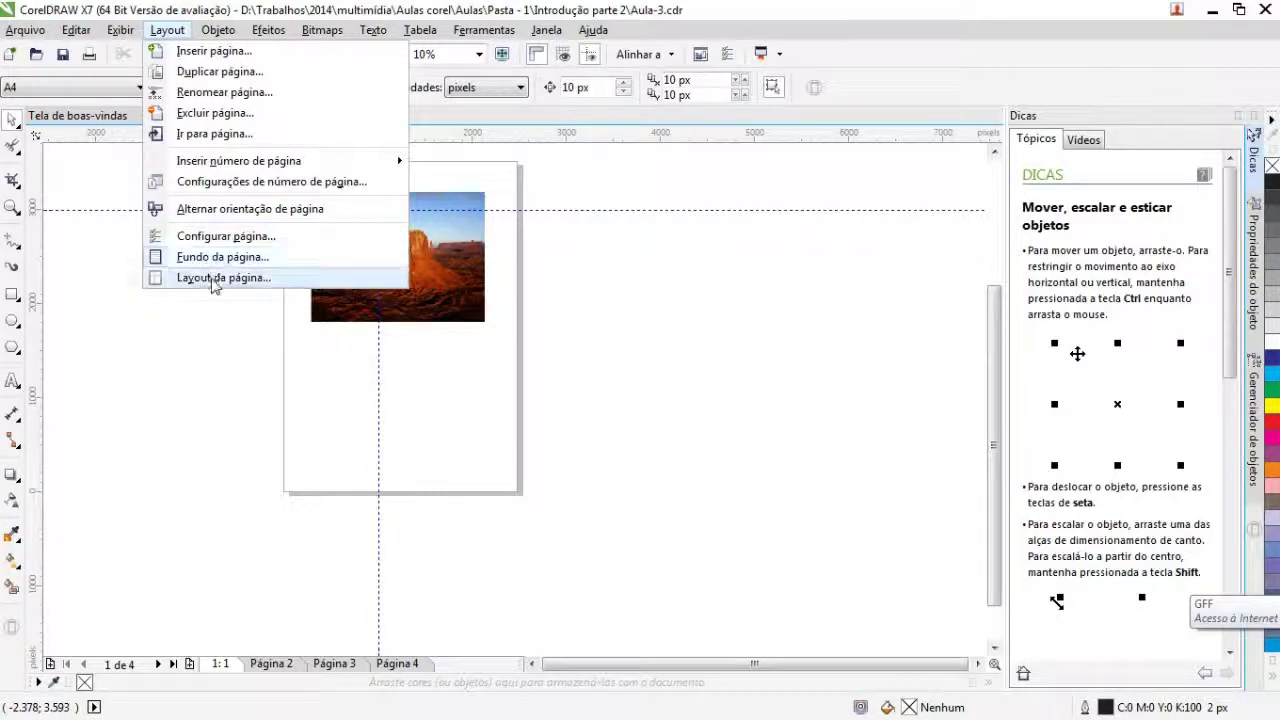
mouse_move(225, 163)
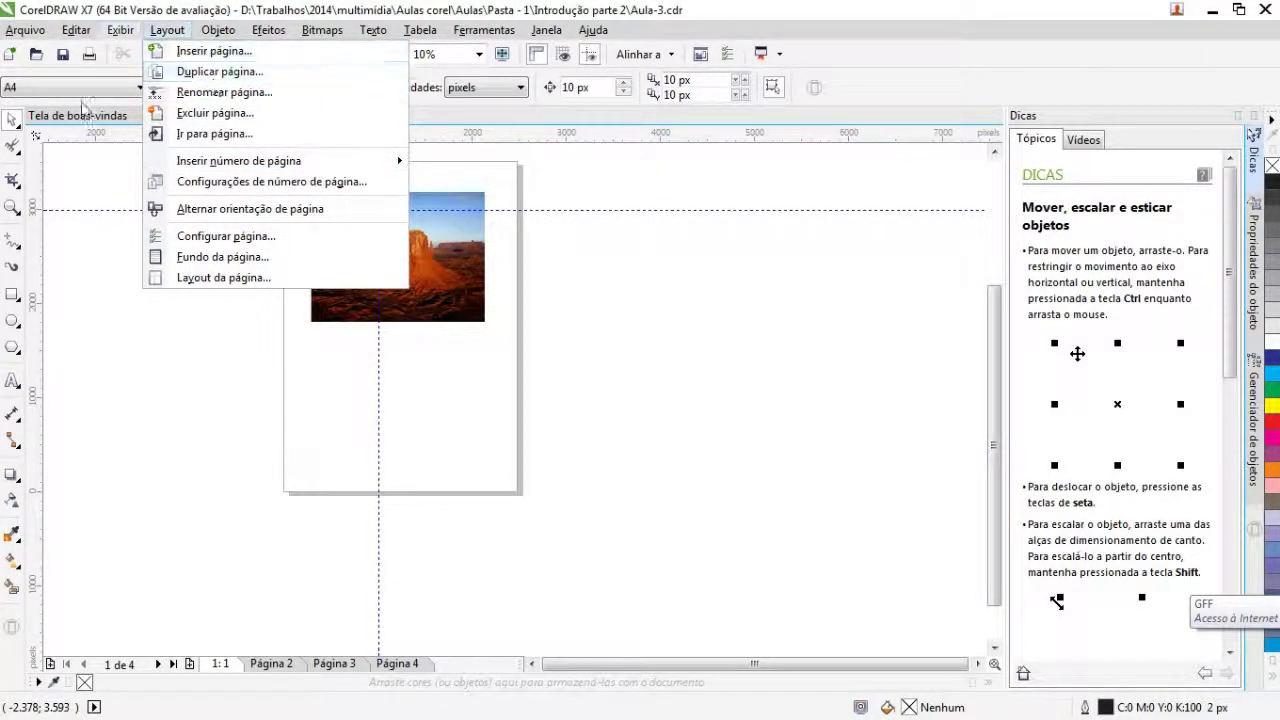
click(120, 30)
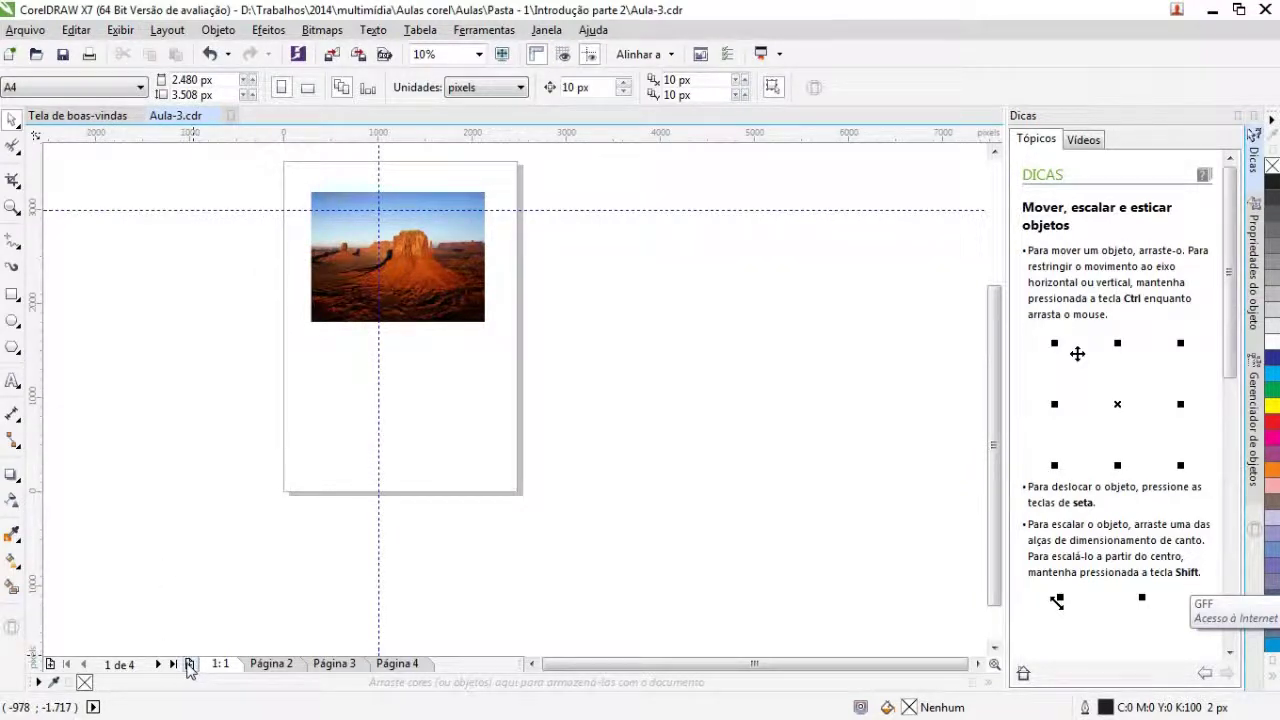
Step: Switch to the document's empty second page (Página 2), closing the page and canvas context options without choosing anything
right_click(273, 668)
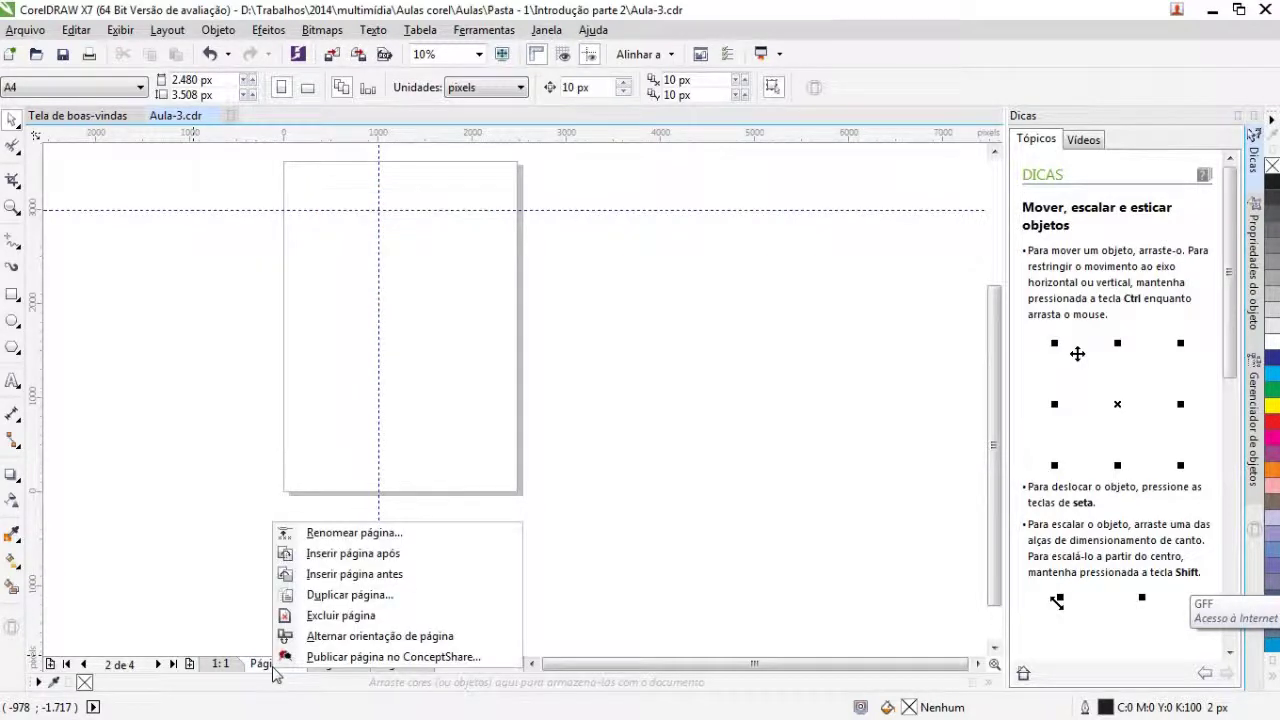
click(242, 347)
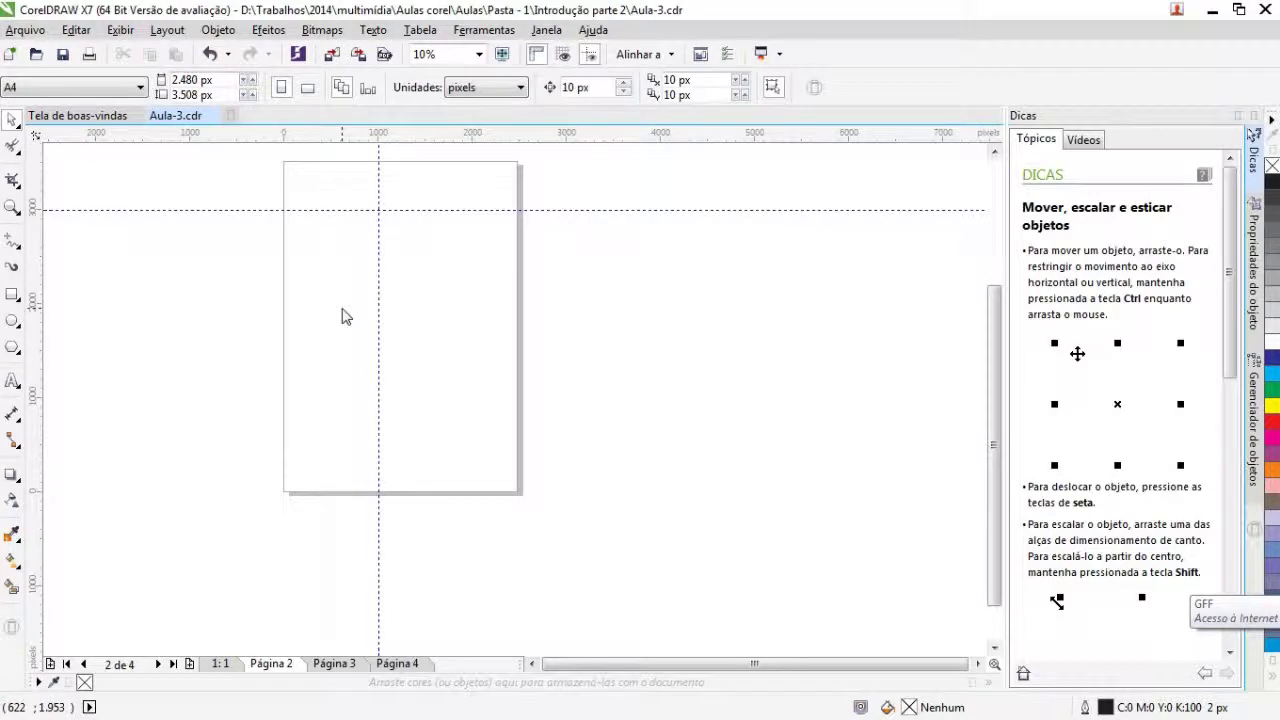
scroll(341, 316, down, 1)
scroll(316, 259, up, 1)
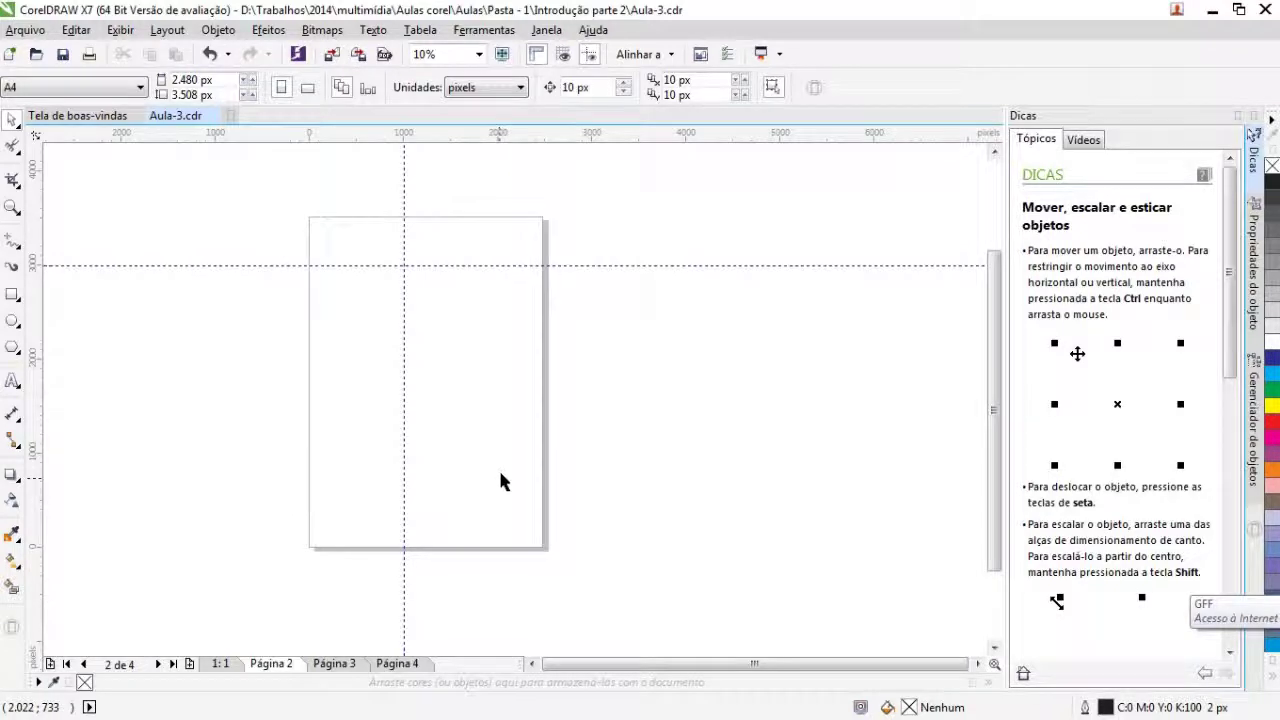
right_click(413, 329)
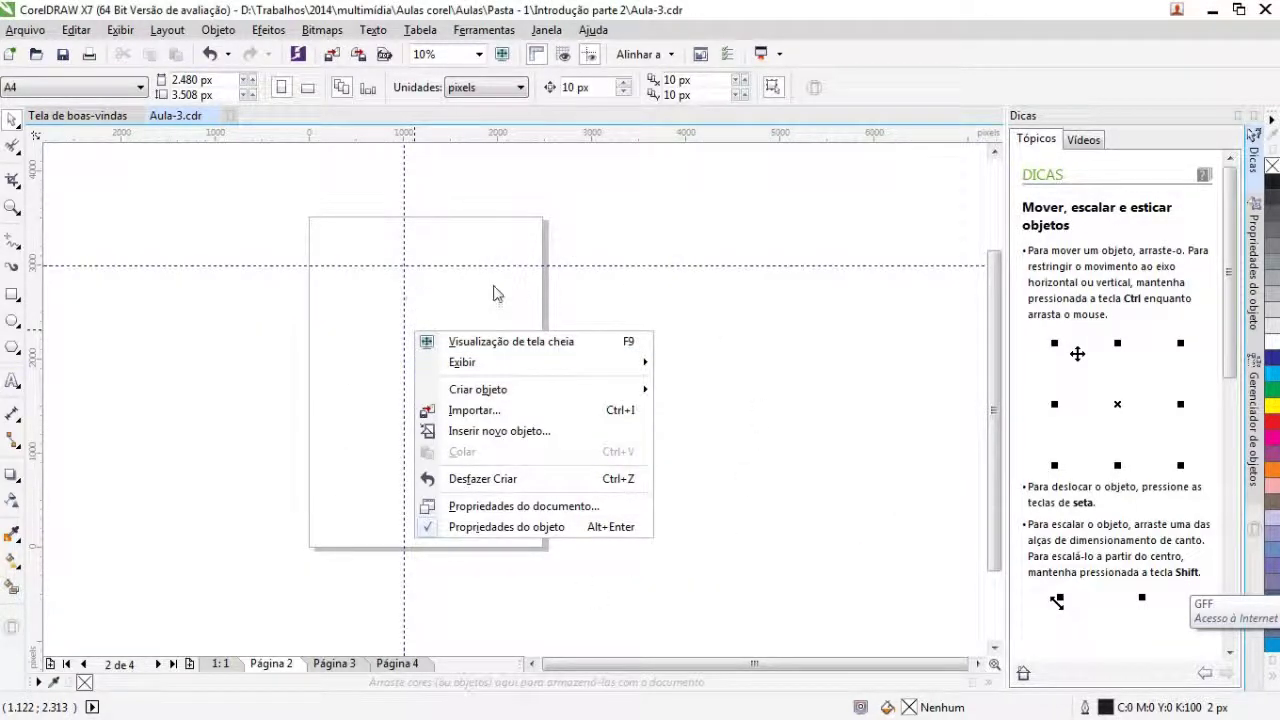
click(455, 167)
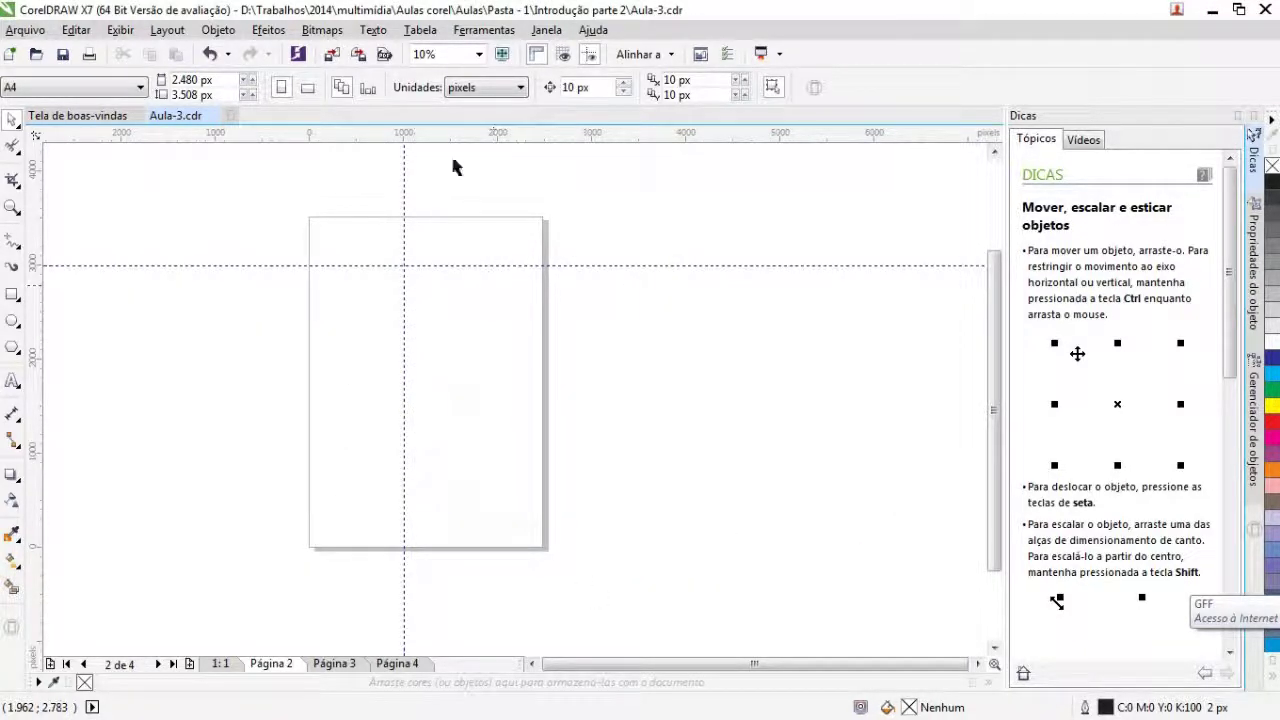
Step: Import Penguins.jpg and Tulips.jpg onto Página 2, placing the penguins at about 3840 × 2880 px and the smaller tulips beside them
click(20, 30)
click(50, 323)
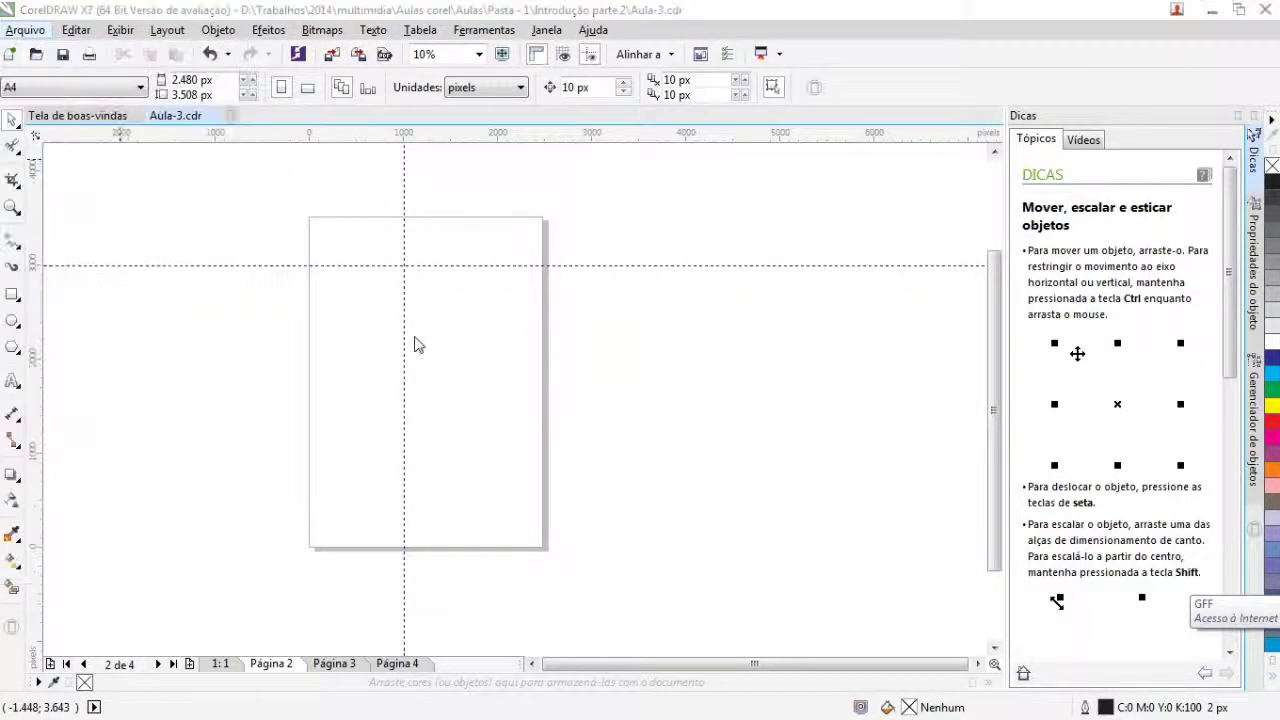
drag(757, 420, 470, 300)
drag(755, 397, 500, 392)
click(765, 488)
drag(305, 235, 665, 505)
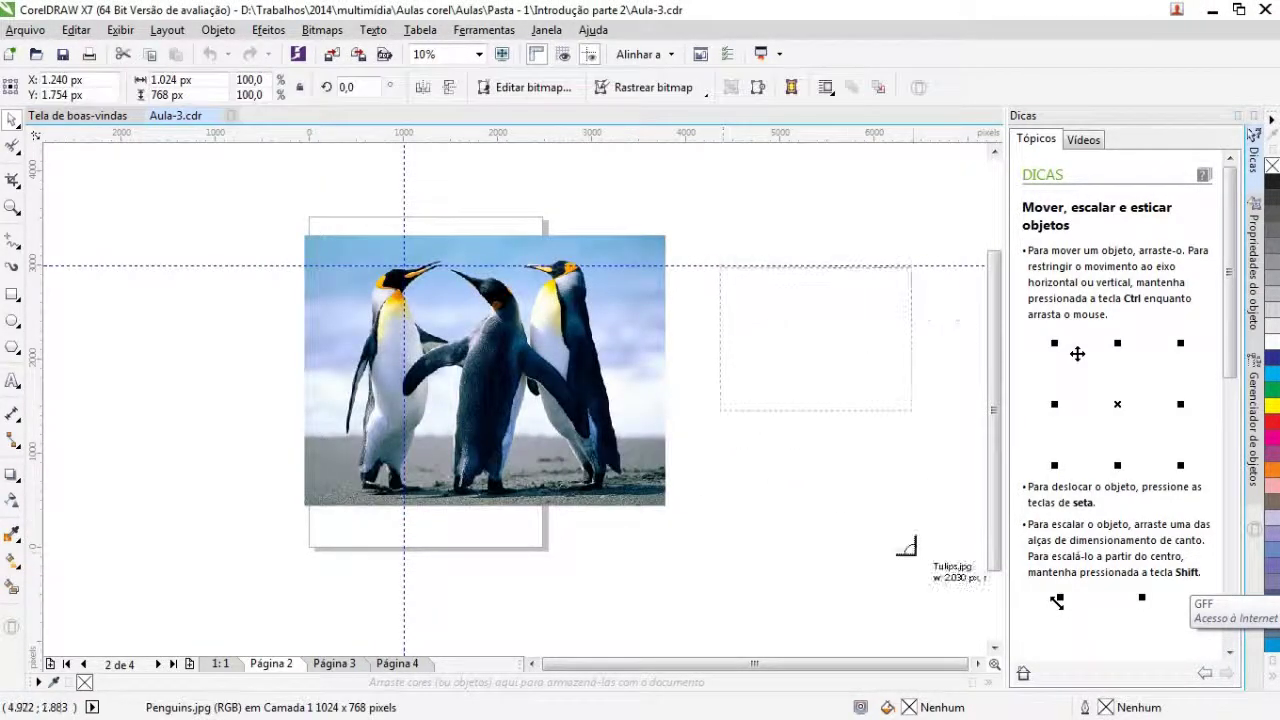
drag(720, 268, 915, 413)
Step: Move the penguins image up and to the left and place the tulips image over its lower right corner
drag(480, 380, 319, 291)
drag(688, 359, 528, 396)
key(Escape)
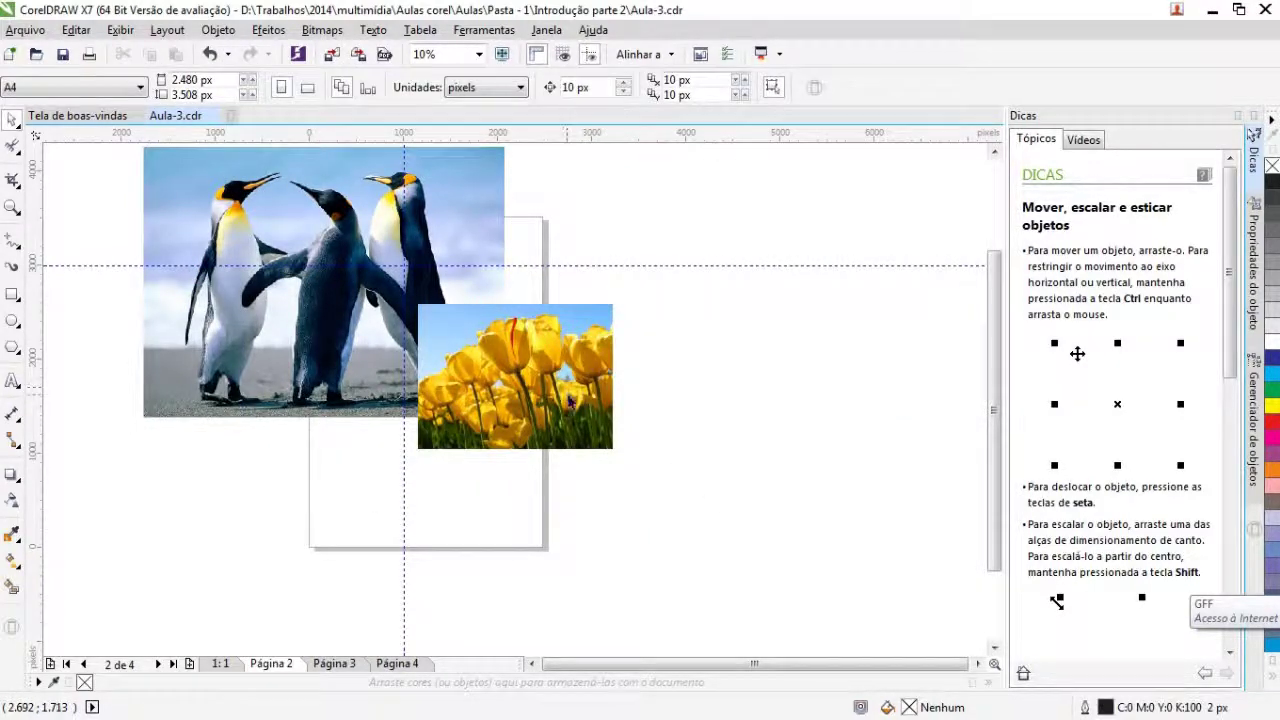
Step: Enlarge the tulips image to about 3045 × 2284 px and shift it to overlap more of the penguins image
click(570, 401)
drag(612, 448, 704, 517)
drag(566, 448, 506, 426)
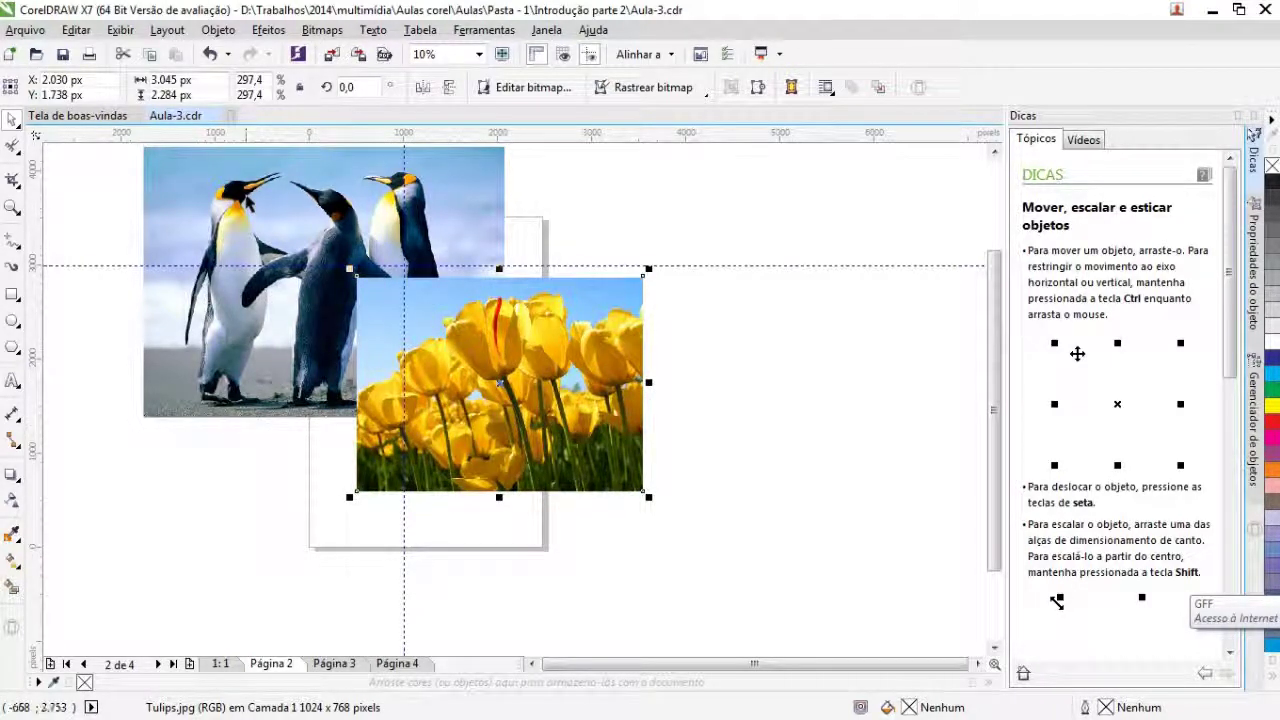
click(260, 278)
click(786, 436)
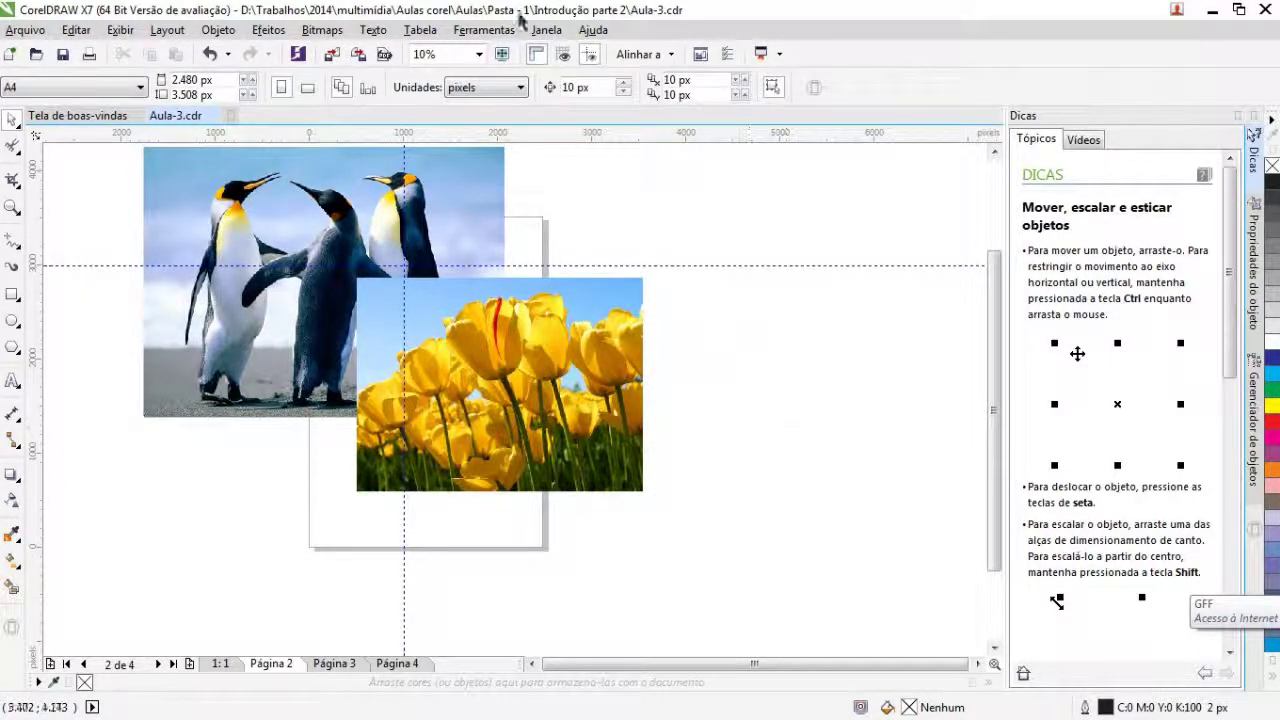
Step: Place the tulips image behind the penguins image with the Atrás ordering command, and undo the reordering
click(576, 340)
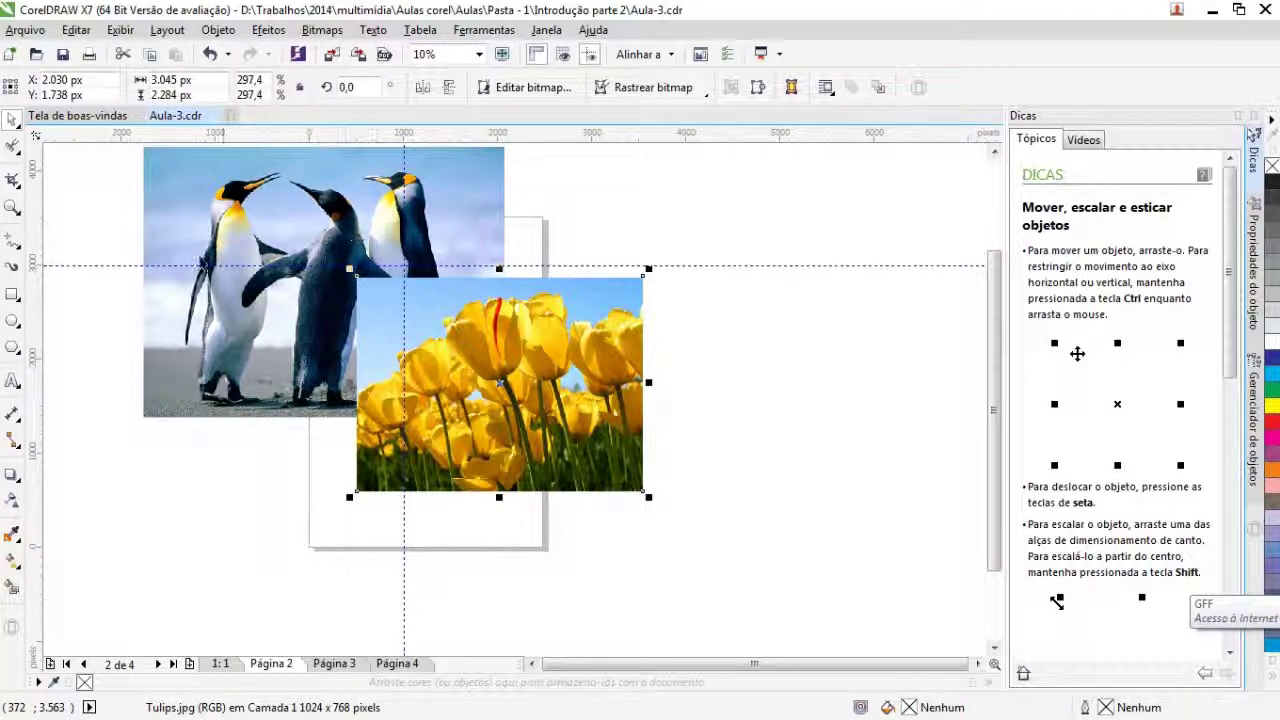
right_click(542, 340)
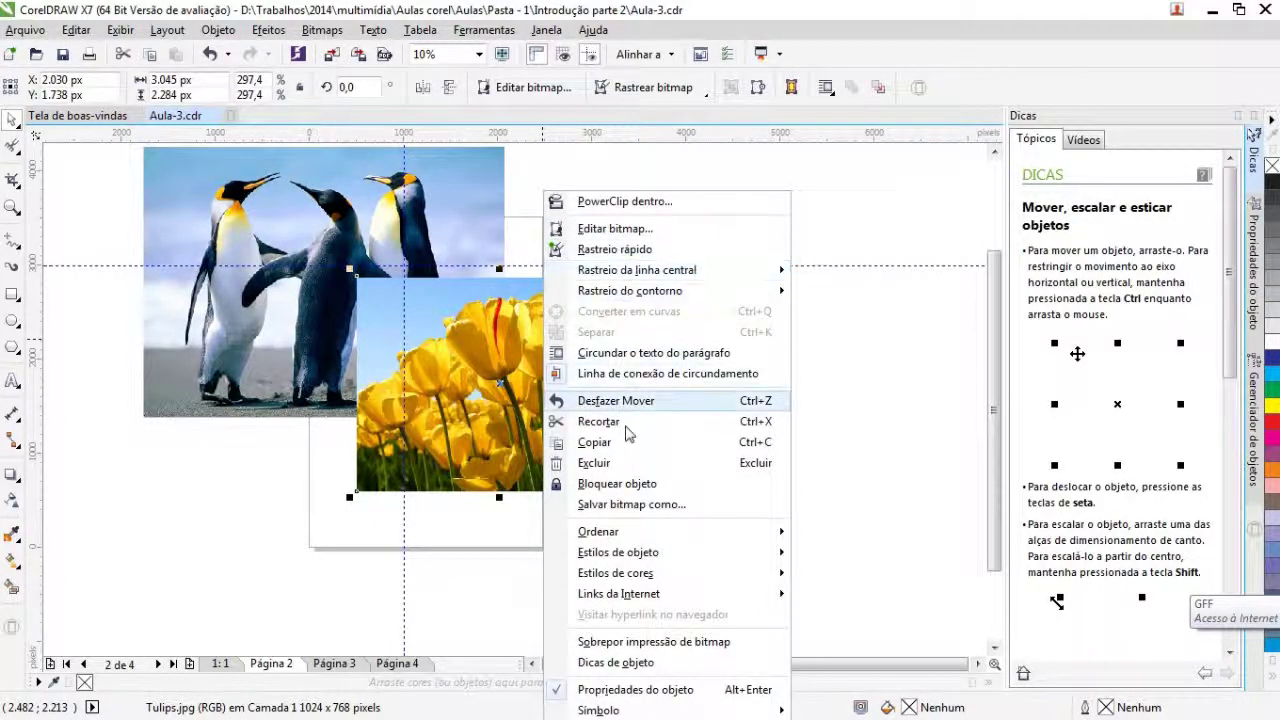
mouse_move(630, 537)
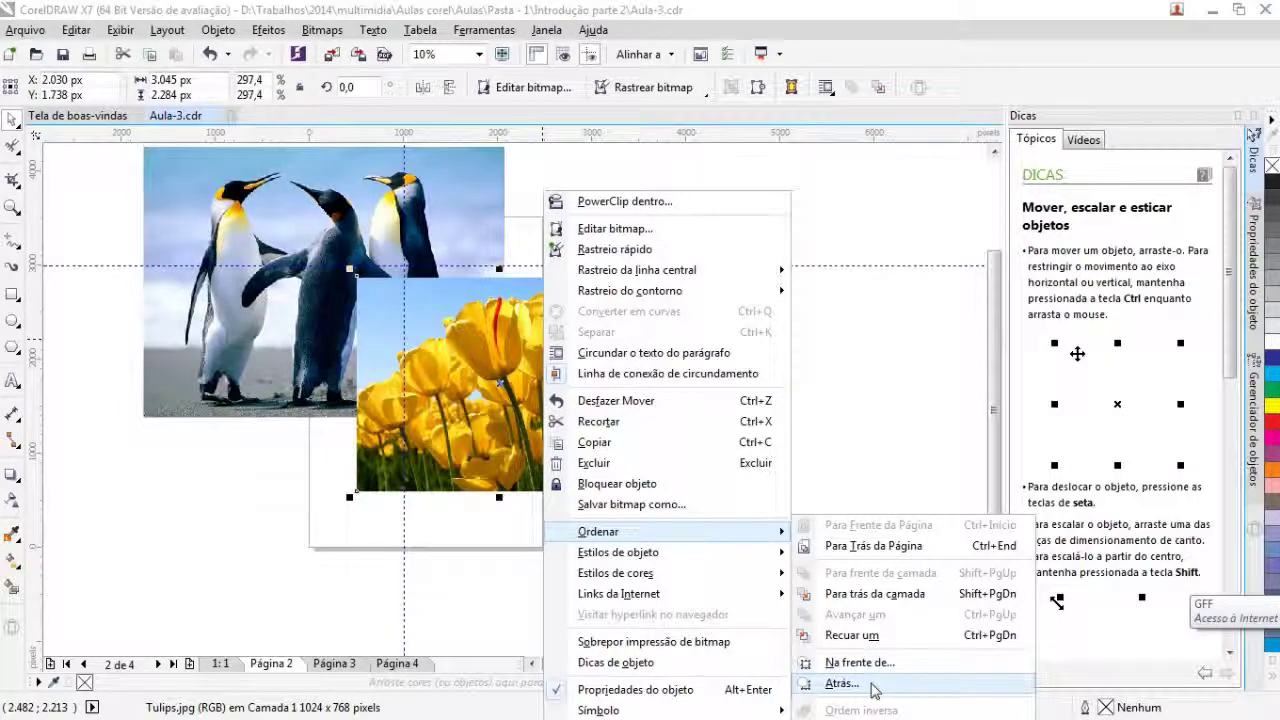
click(841, 684)
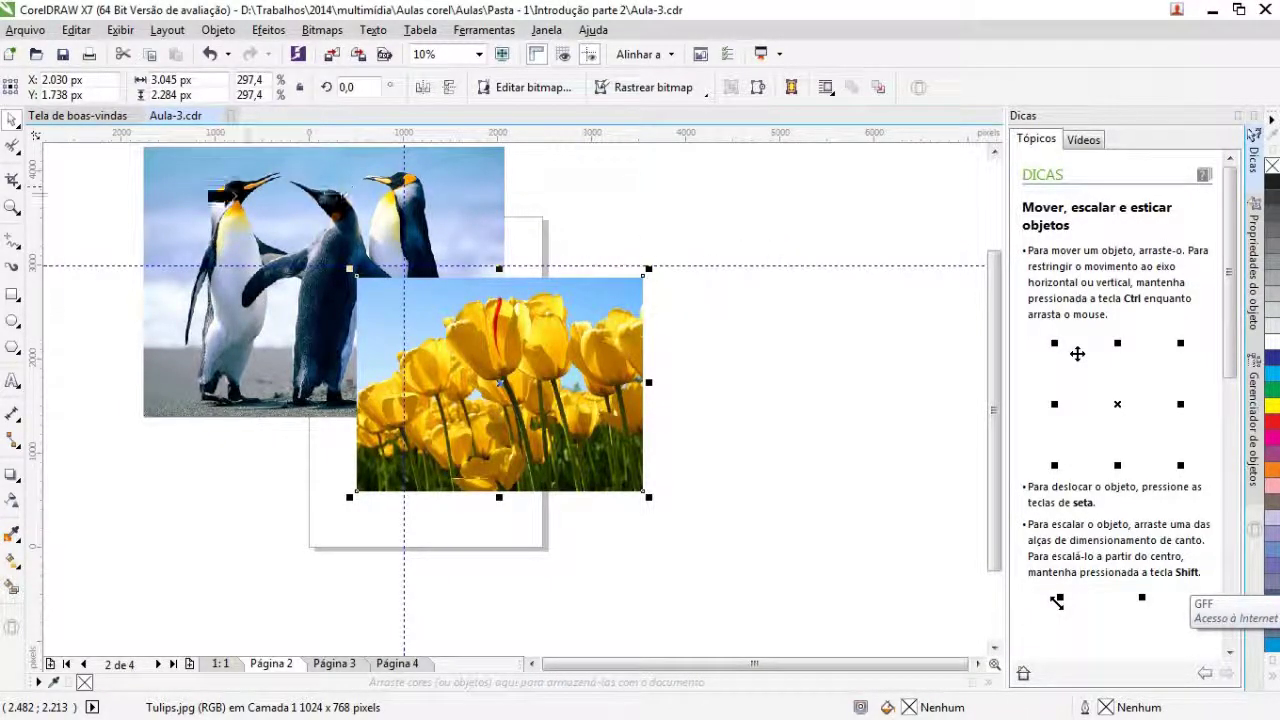
click(167, 203)
click(743, 304)
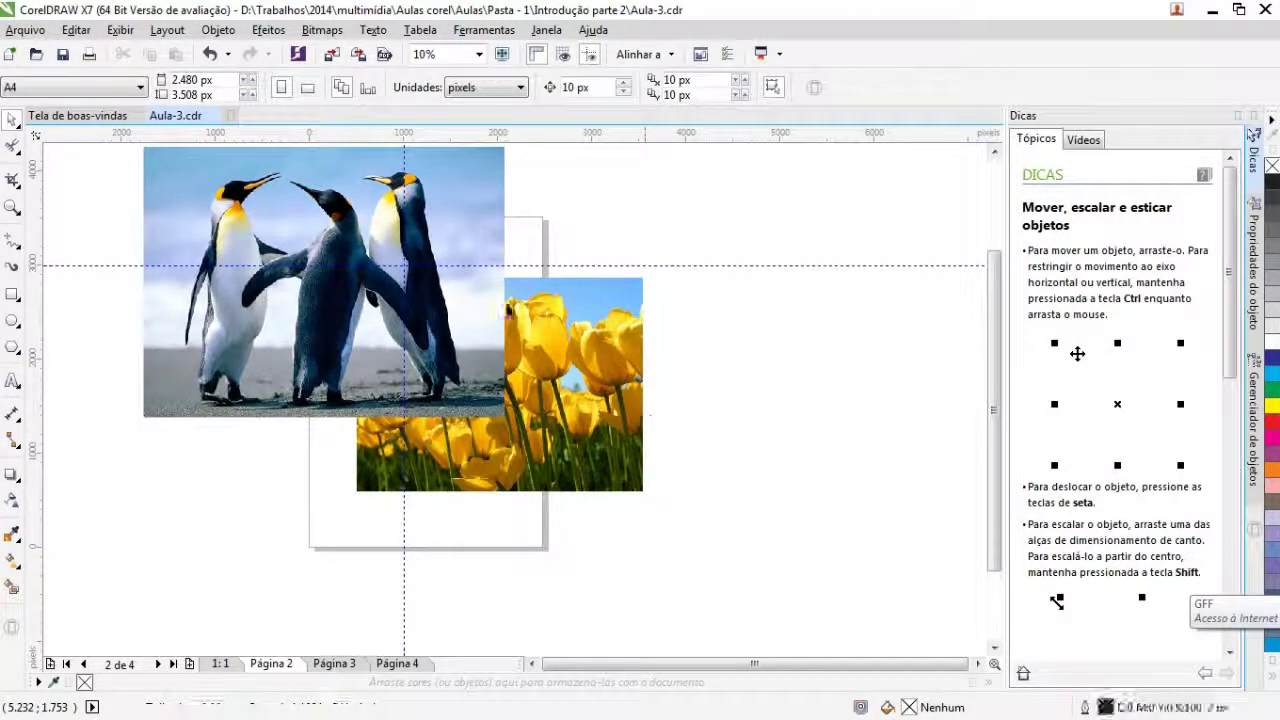
click(587, 408)
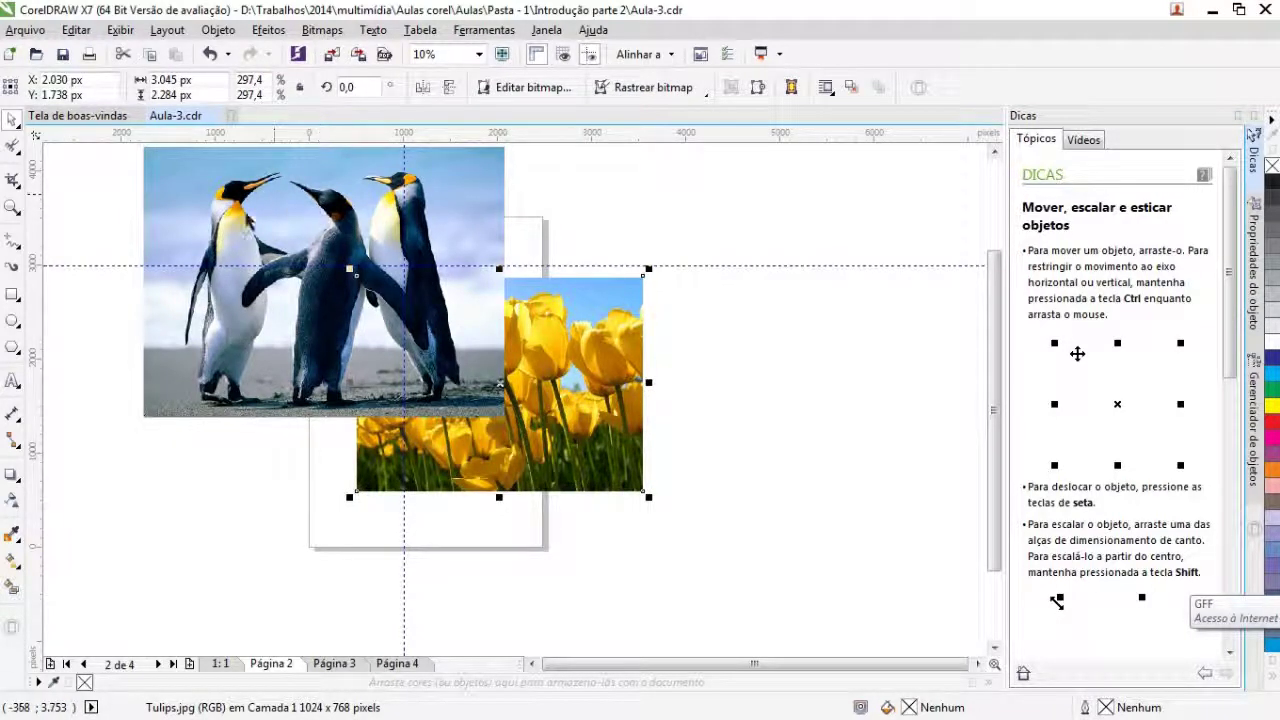
key(ctrl+z)
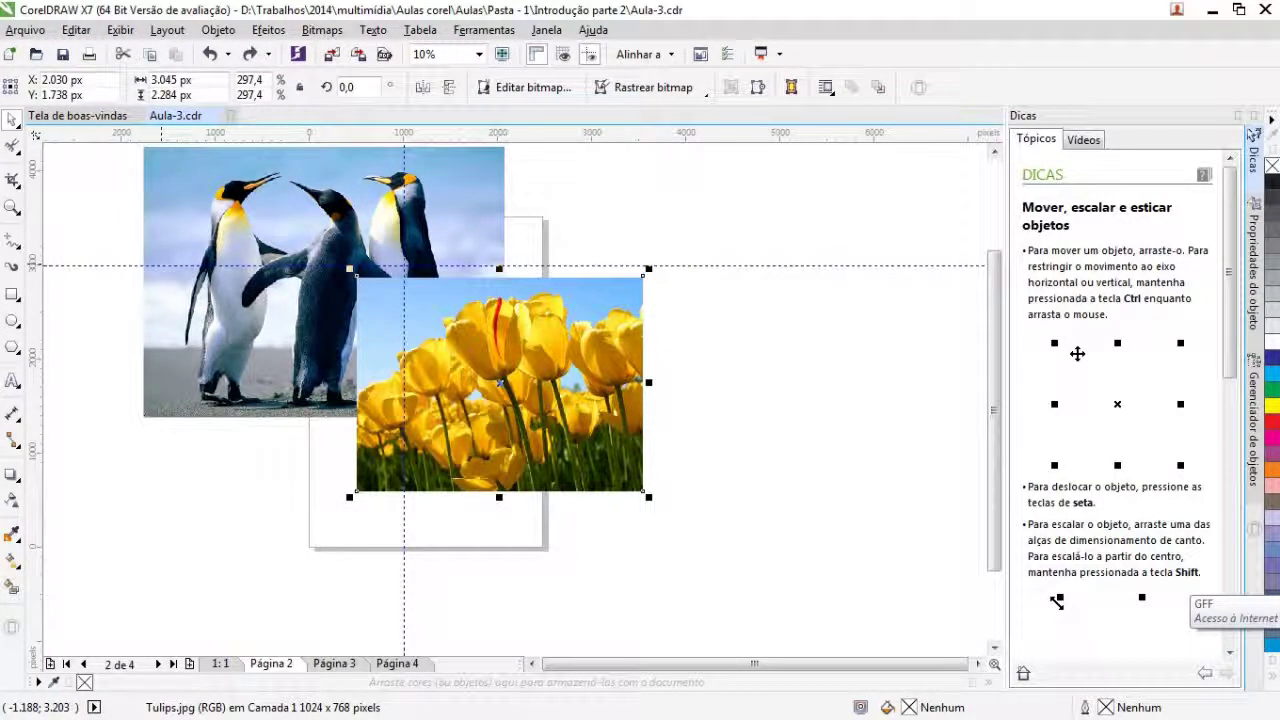
Step: Send the tulips image back one level (Recuar um) and deselect it
right_click(580, 330)
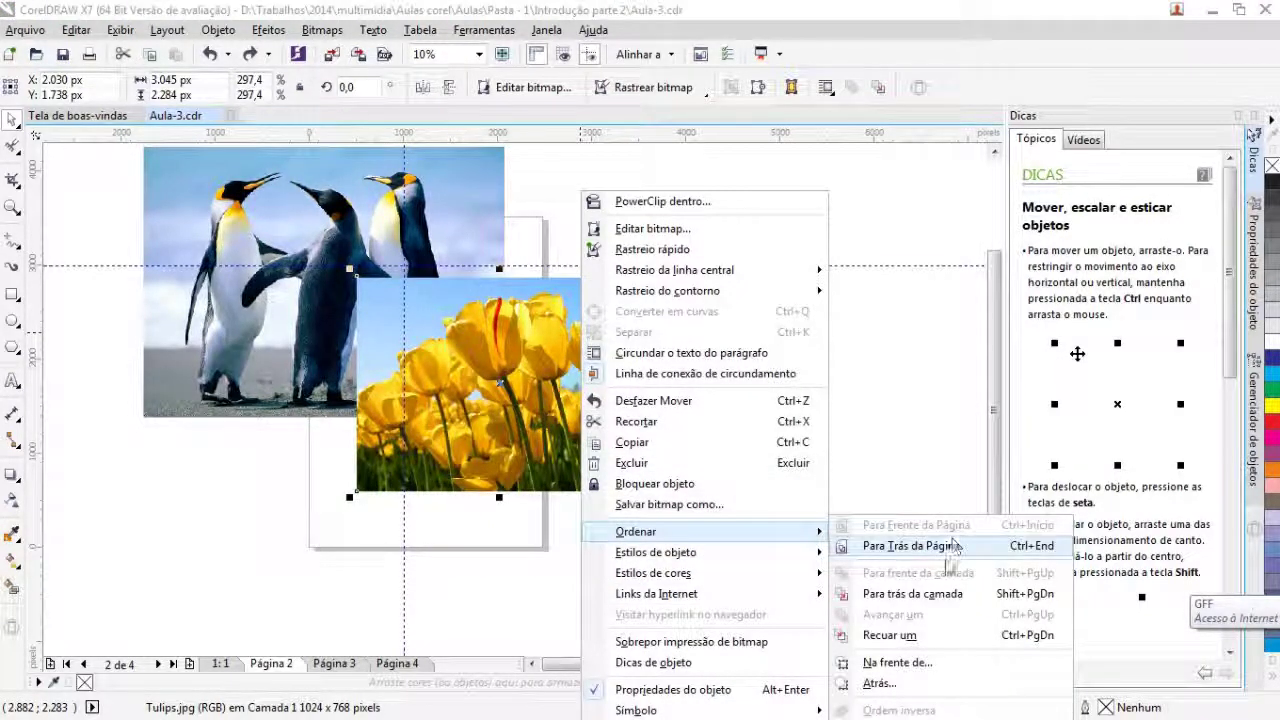
click(902, 640)
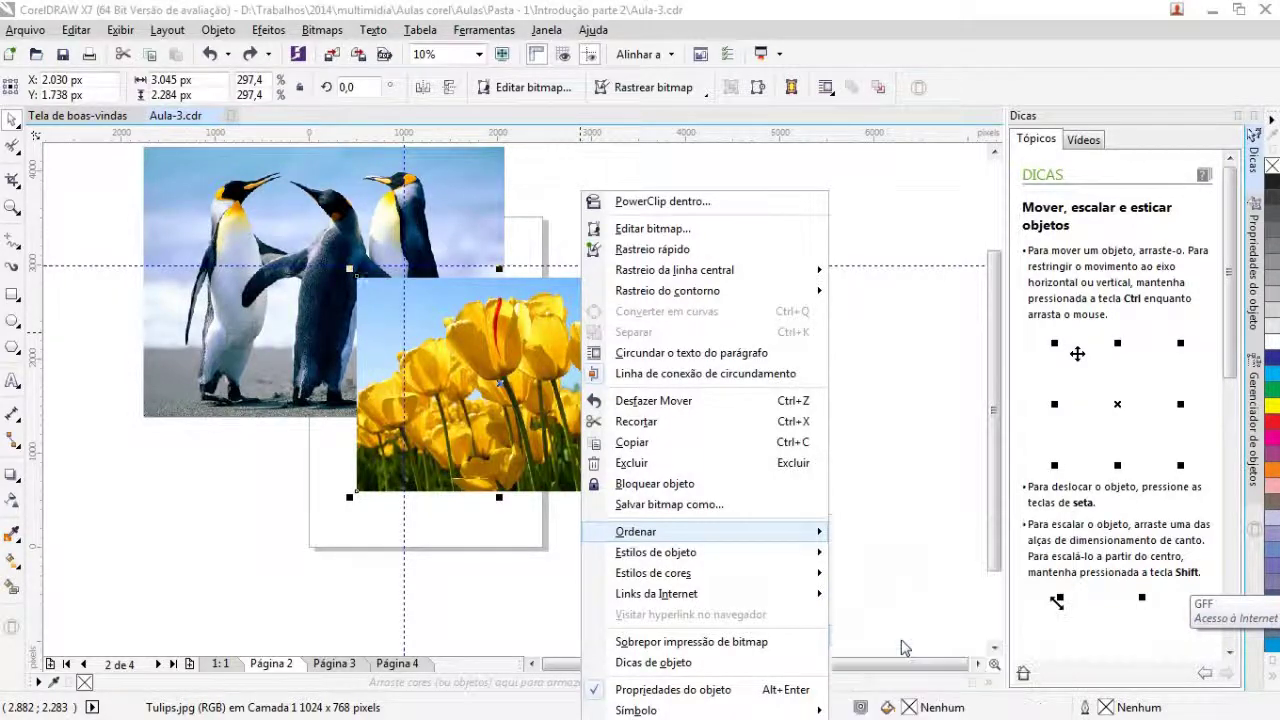
click(737, 440)
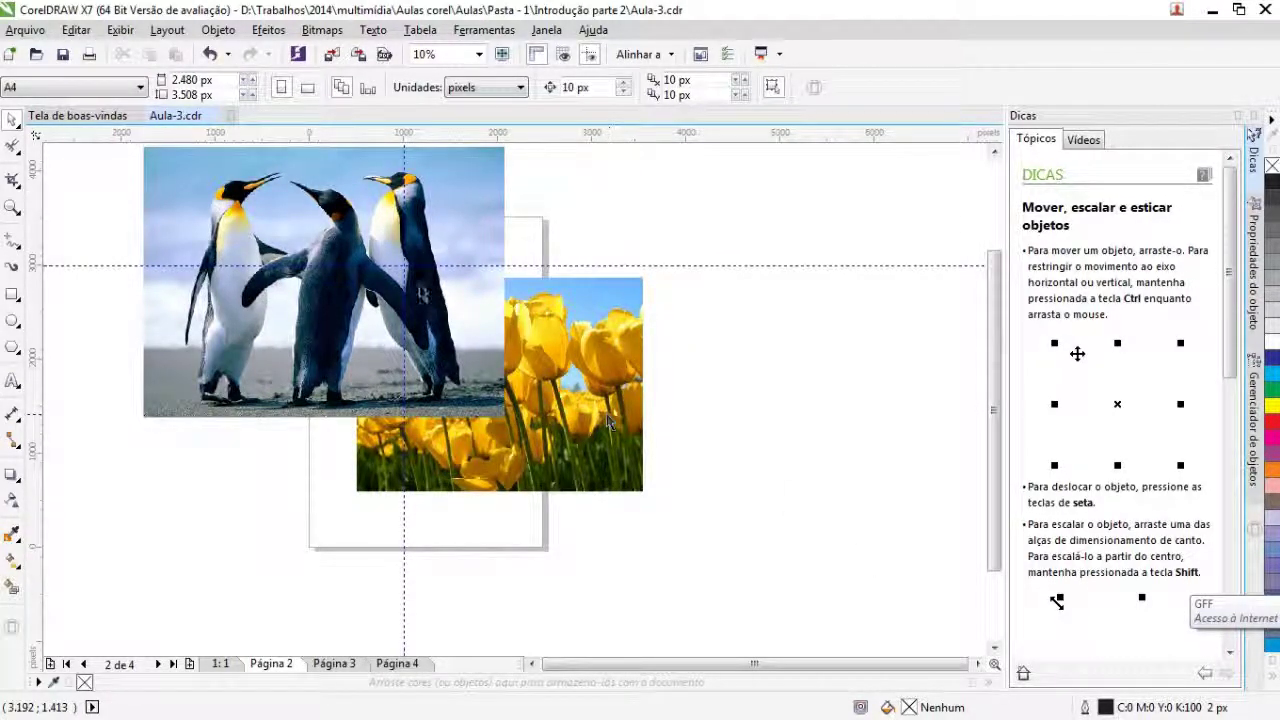
Step: Send the penguins image to the back of the page (Para Trás da Página) and deselect it
click(463, 194)
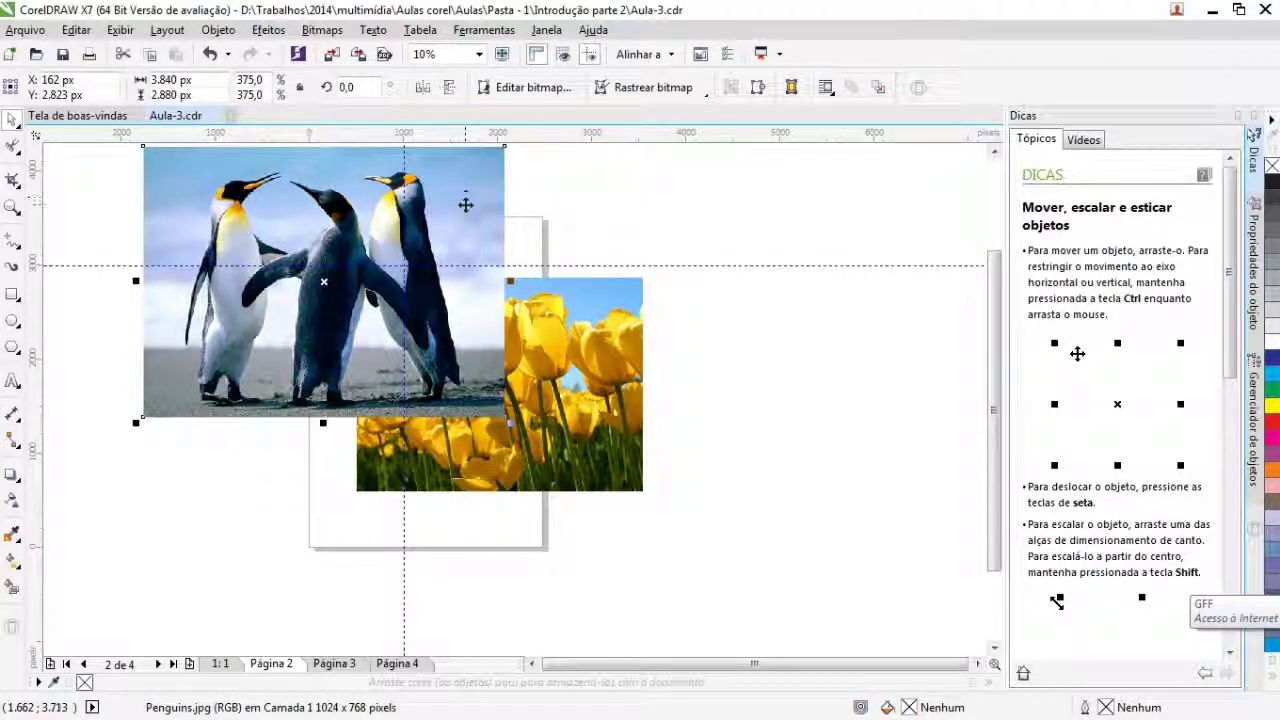
right_click(467, 211)
click(457, 180)
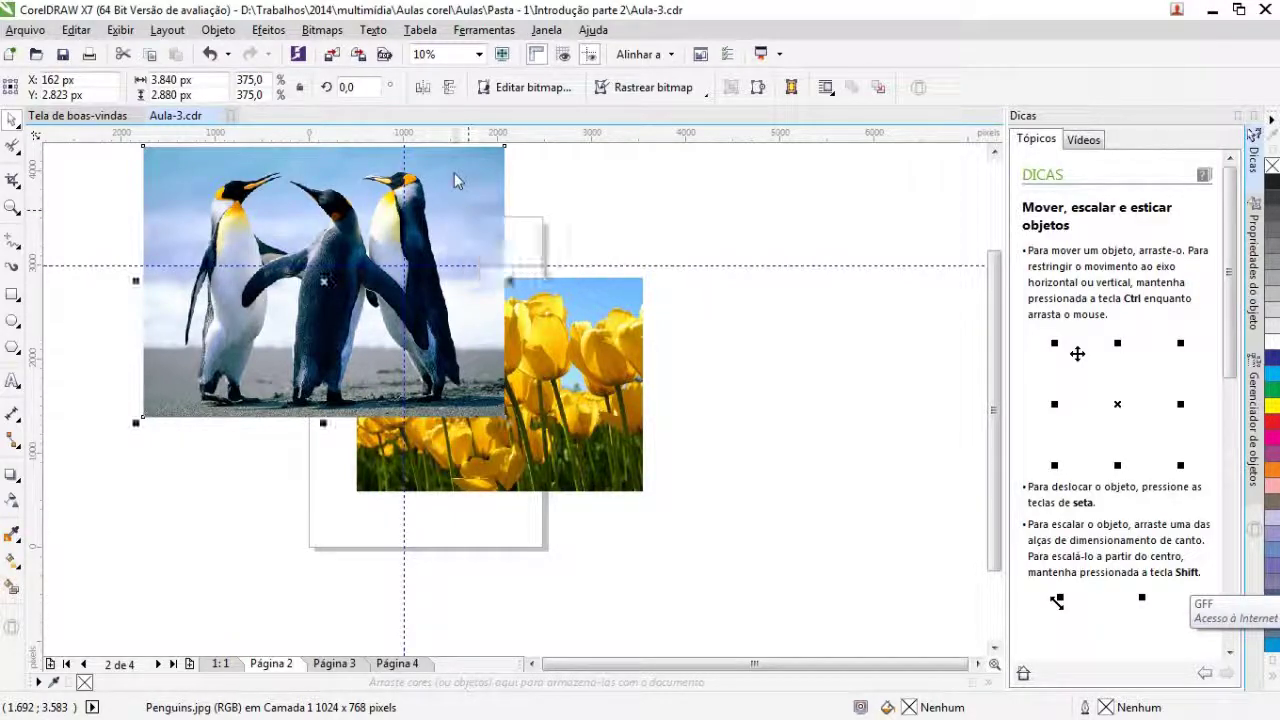
right_click(465, 206)
mouse_move(560, 533)
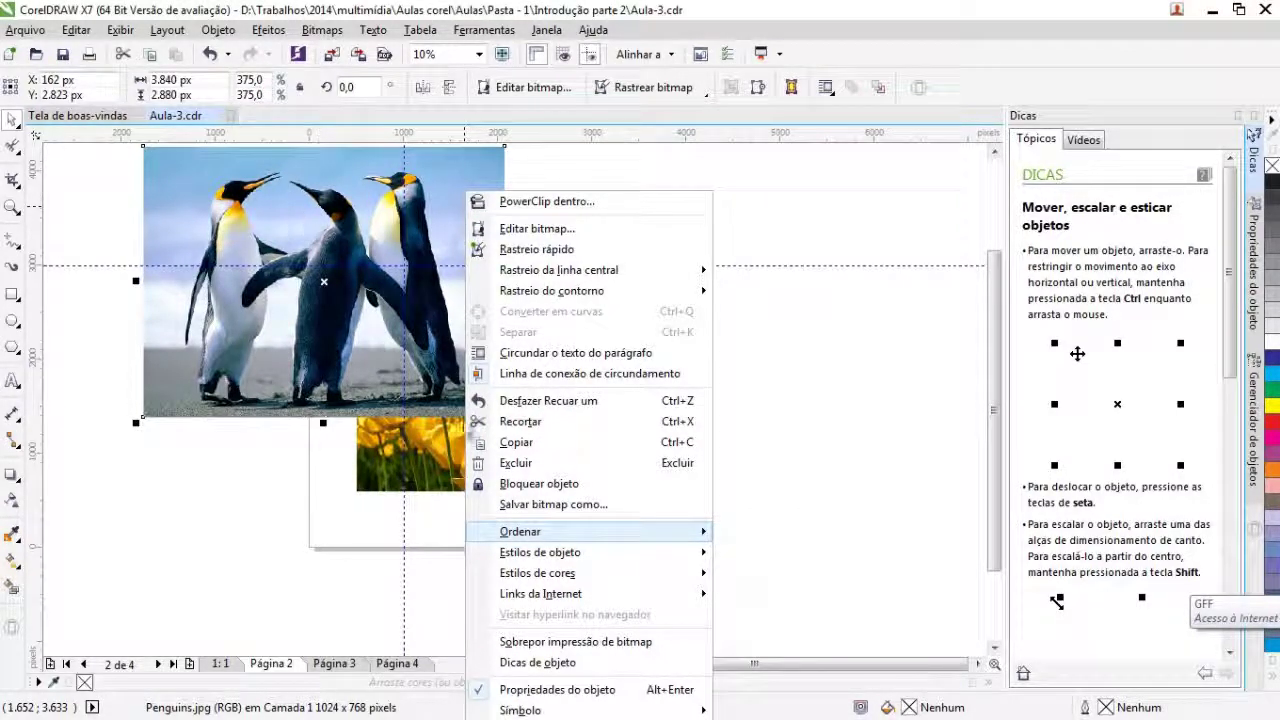
mouse_move(680, 531)
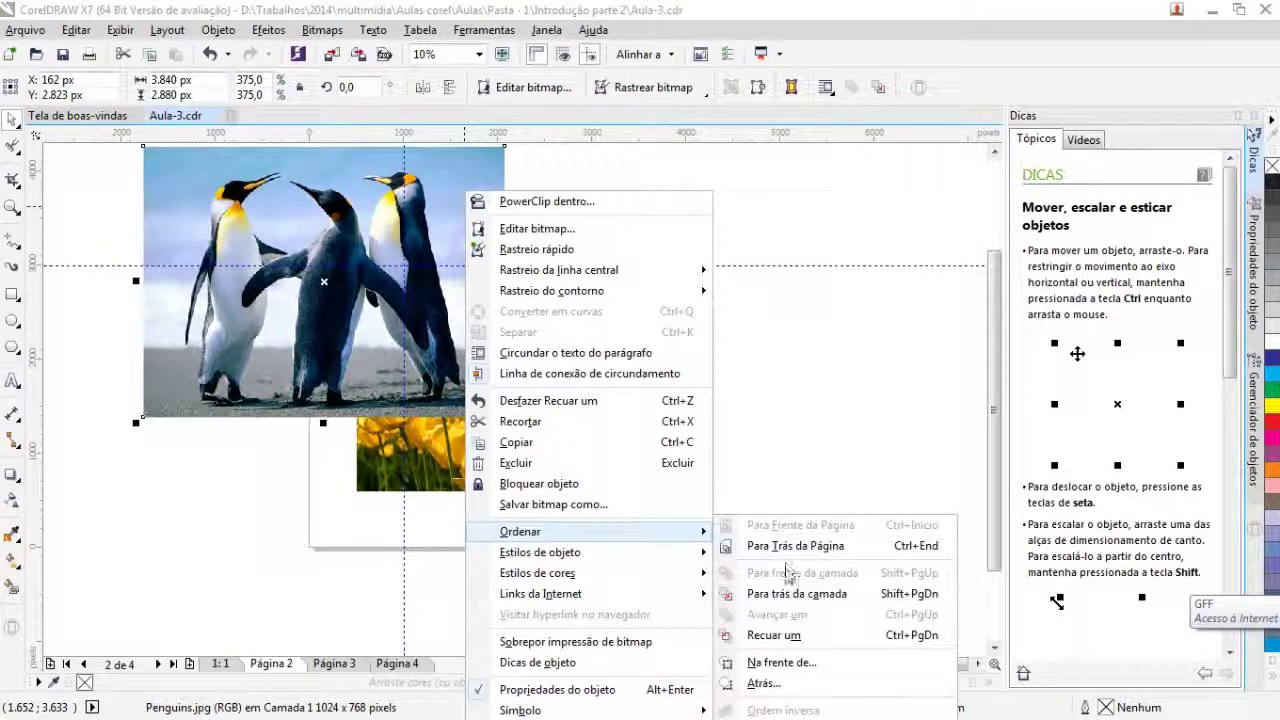
click(835, 548)
click(834, 518)
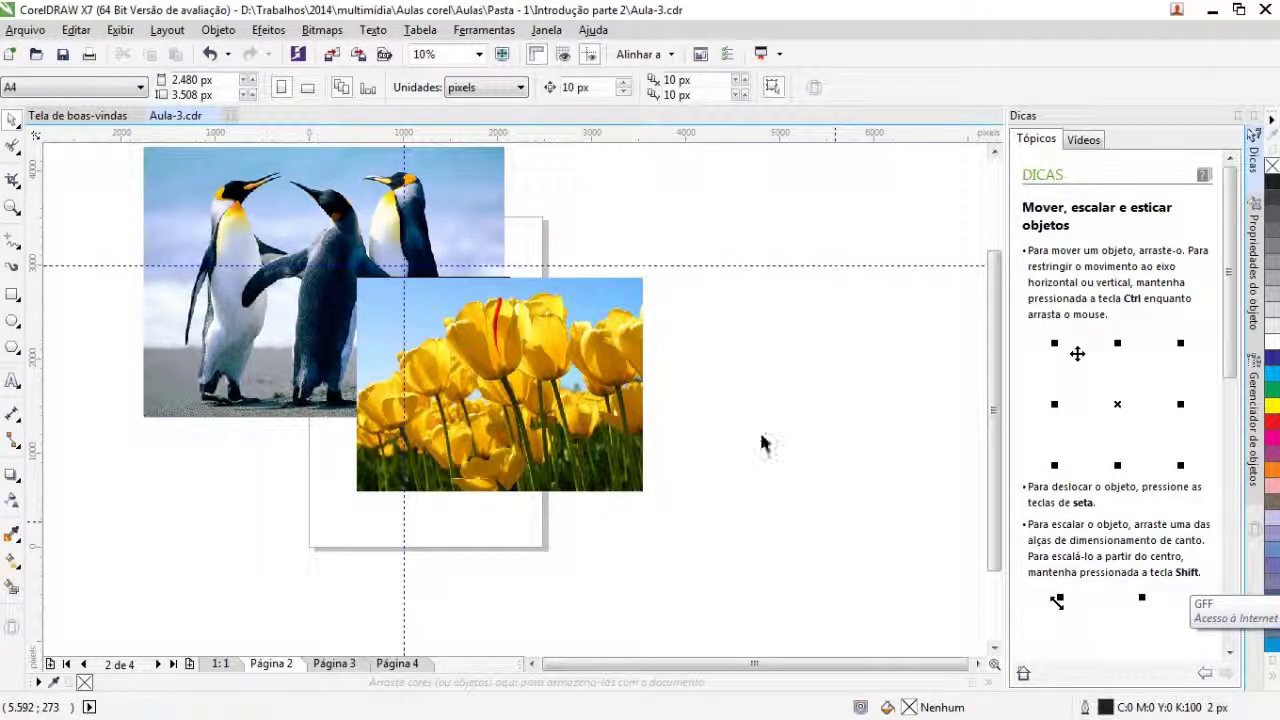
Step: Move the tulips image off the penguins, and shrink the penguins image to about 1516 × 1939 px in the page's upper-left corner
drag(501, 381, 670, 427)
drag(408, 279, 475, 325)
drag(578, 186, 455, 275)
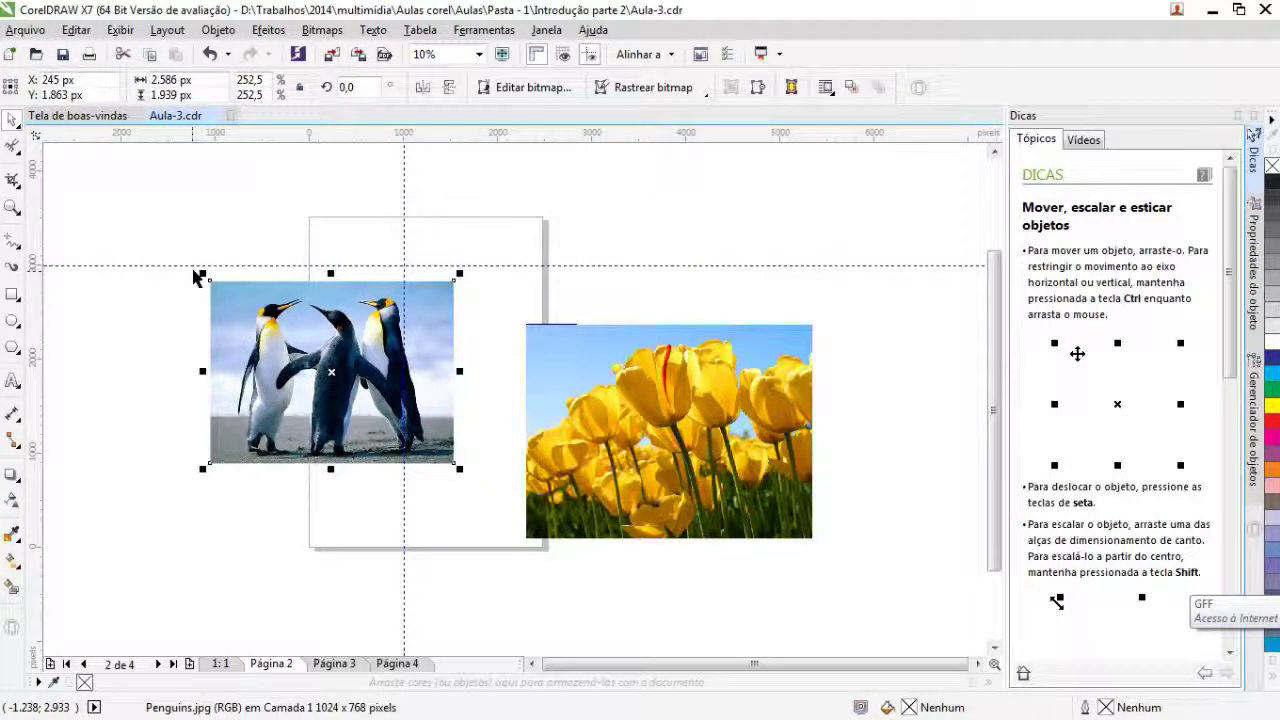
drag(202, 376, 358, 312)
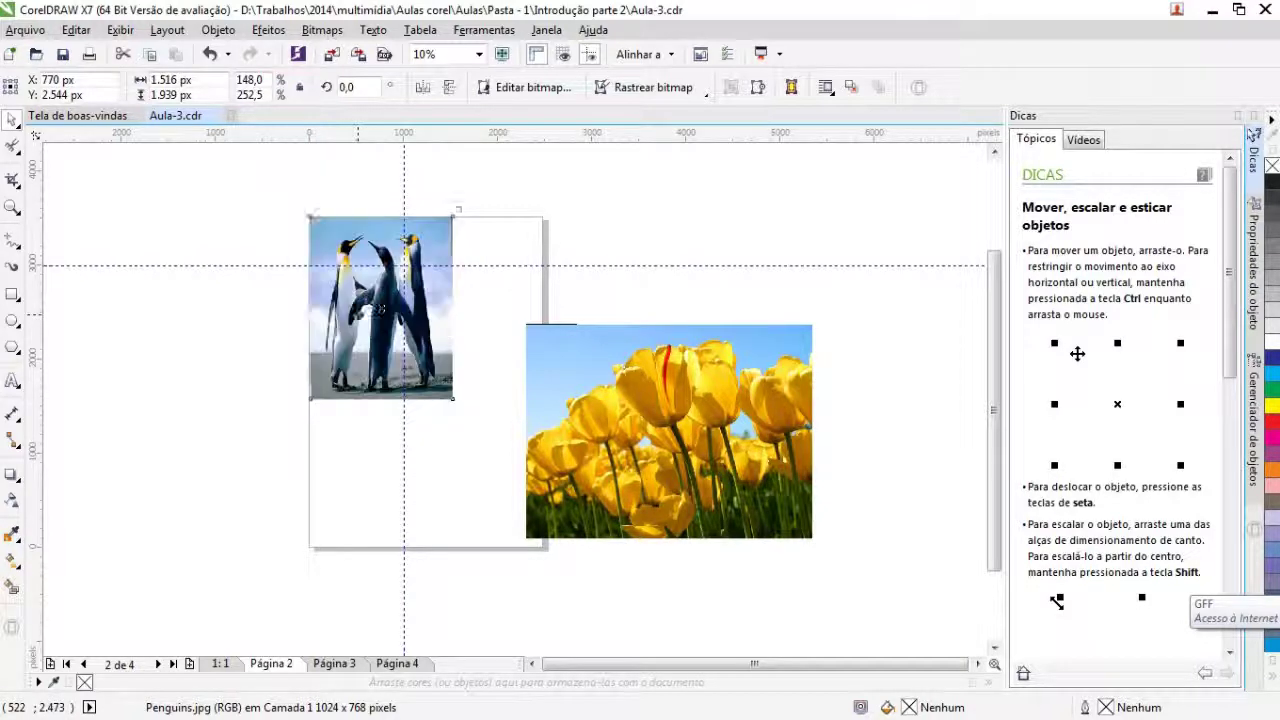
Step: Shrink the tulips image to about 1235 × 926 px, place it in the page's lower-right corner, and deselect it
click(781, 530)
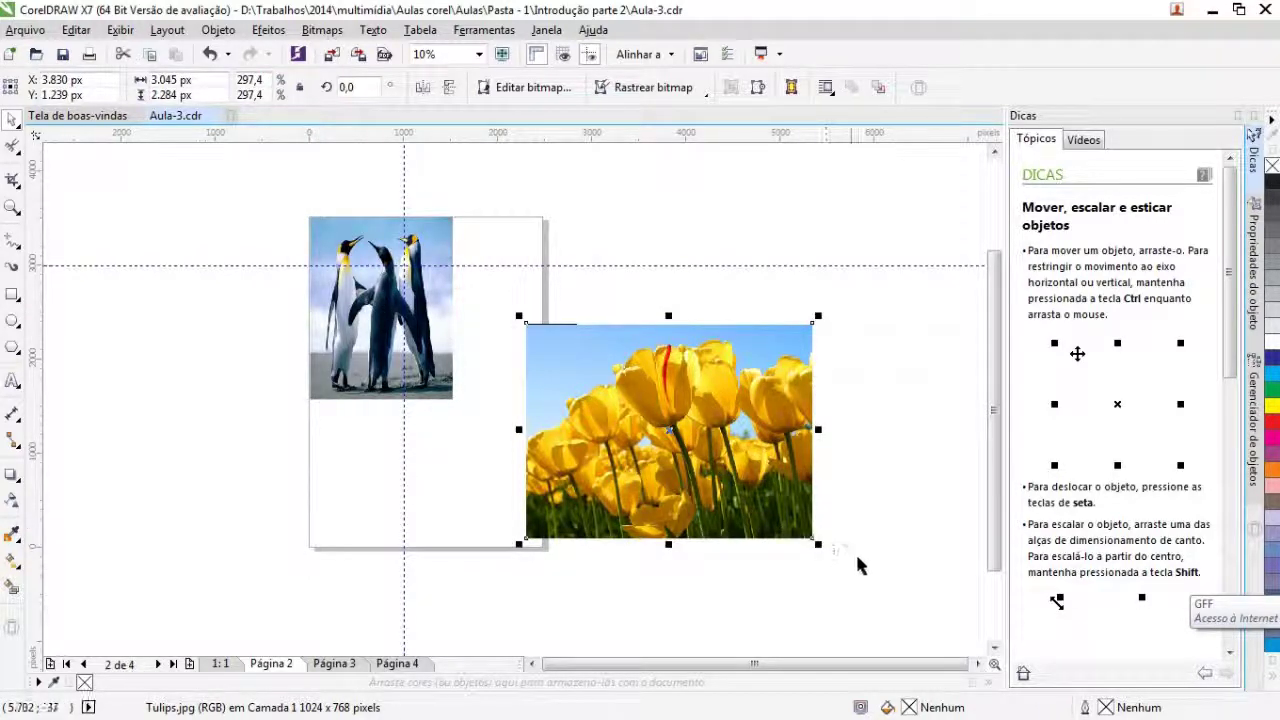
drag(818, 544, 648, 416)
drag(583, 388, 486, 514)
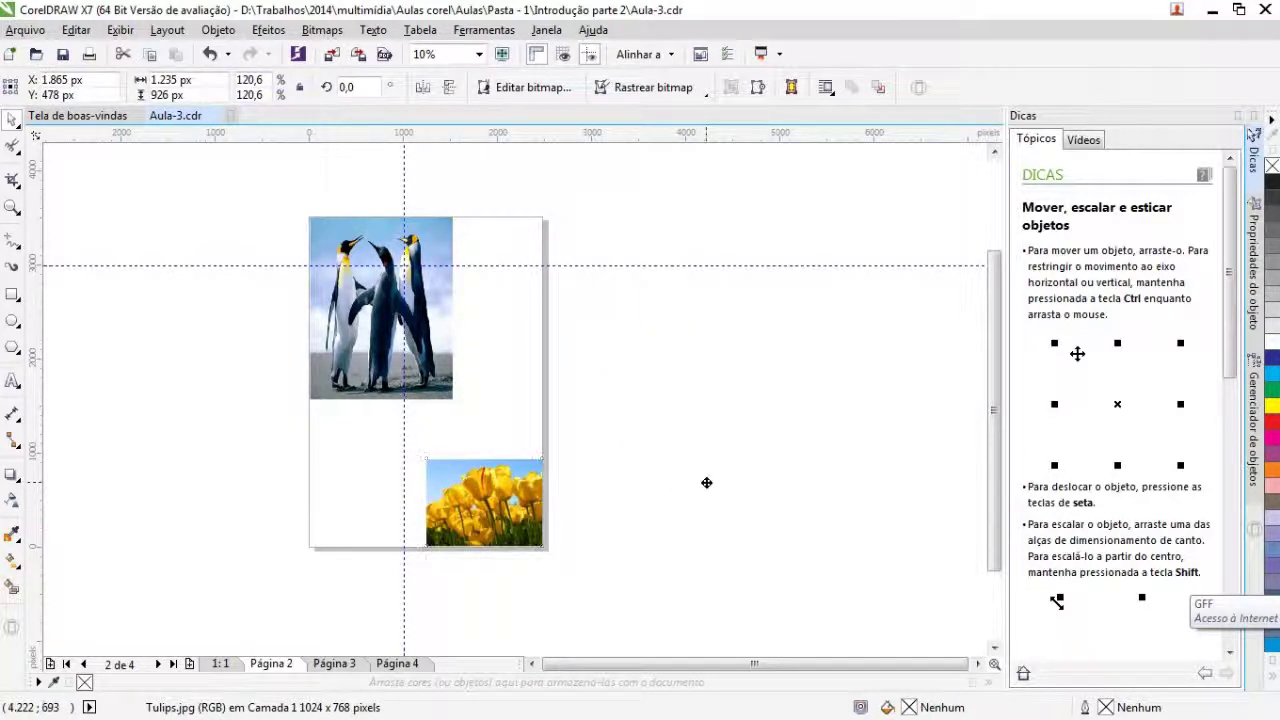
click(706, 483)
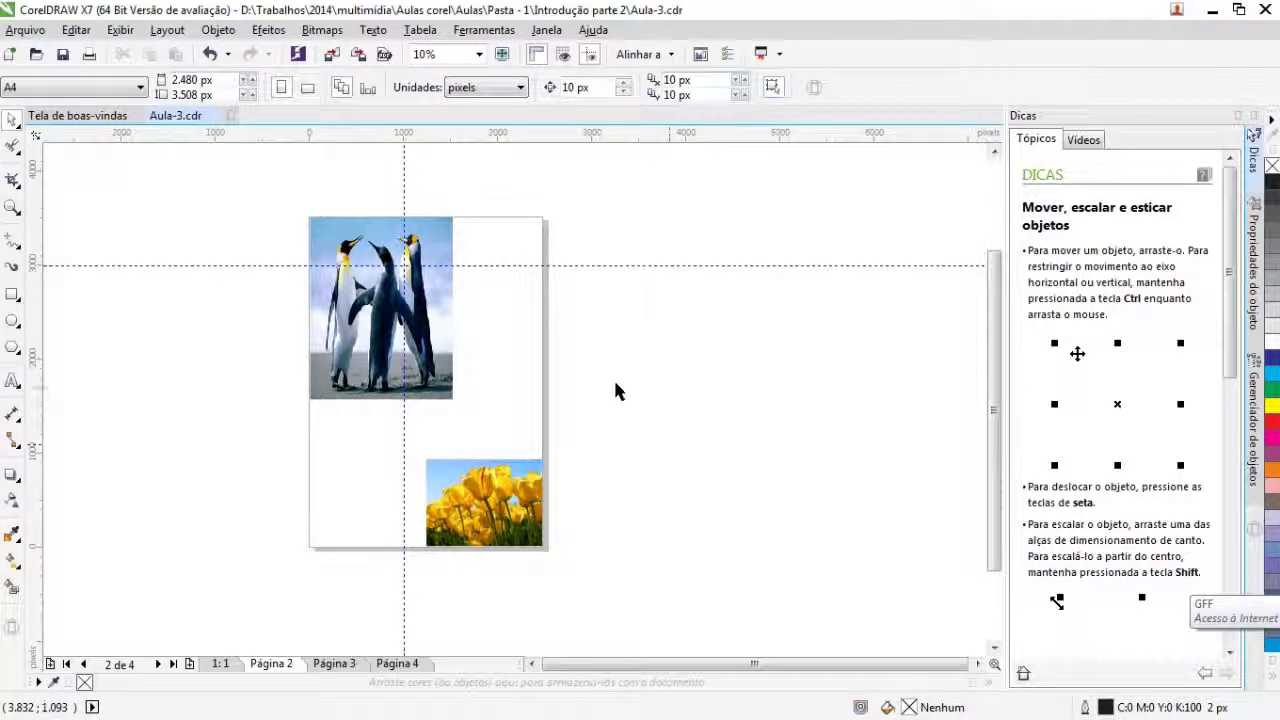
Step: Move the tulips image over the penguins image, with its upper-left corner at the intersection of the guidelines, and deselect it
drag(476, 505, 438, 384)
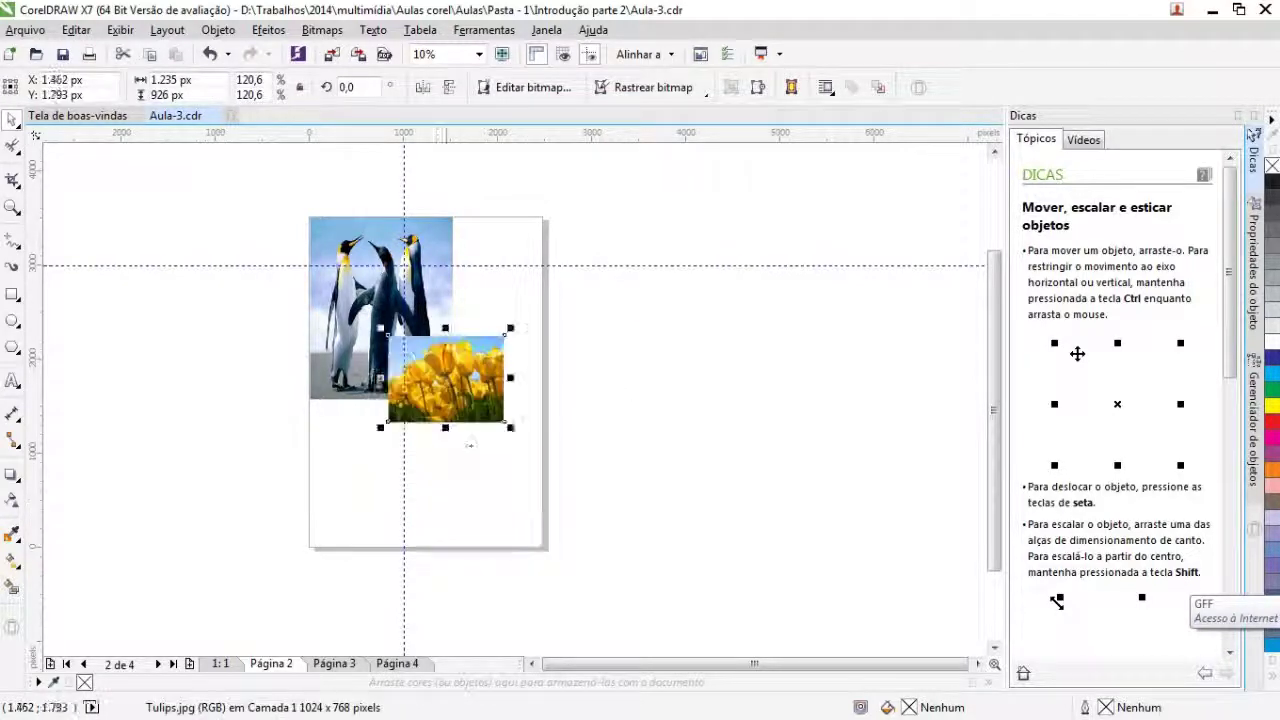
click(508, 521)
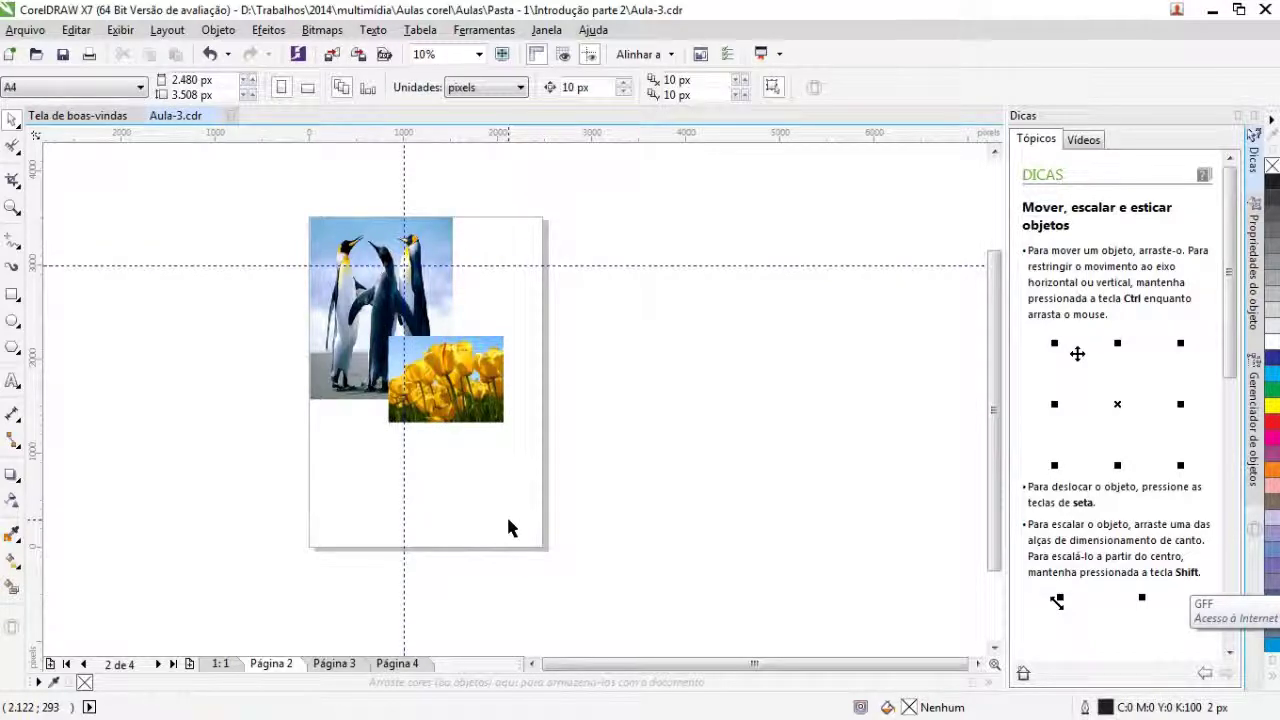
drag(464, 390, 476, 311)
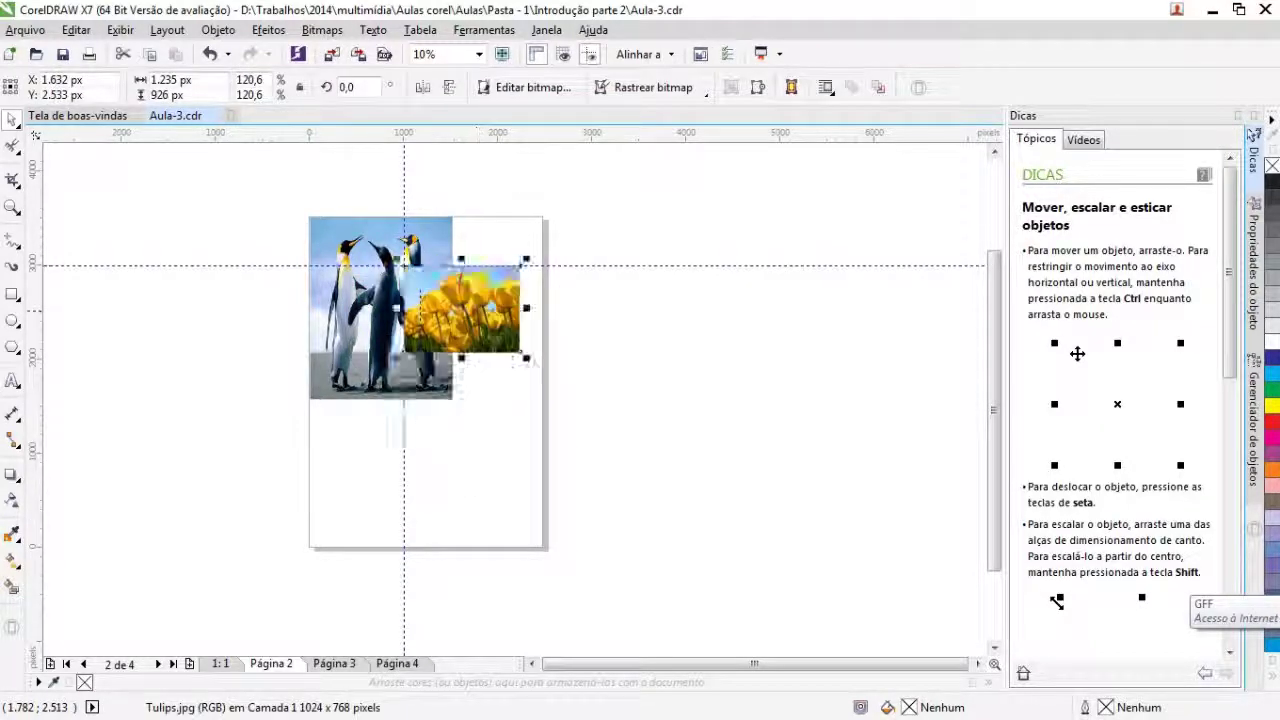
click(475, 467)
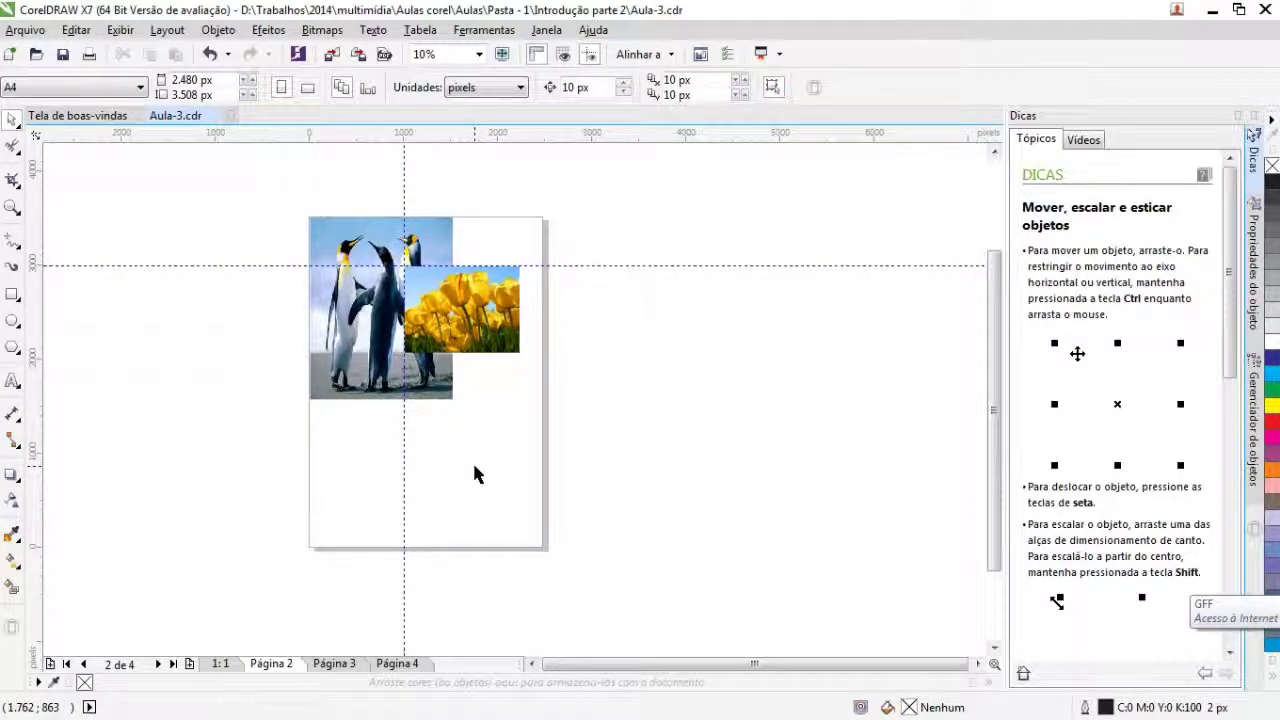